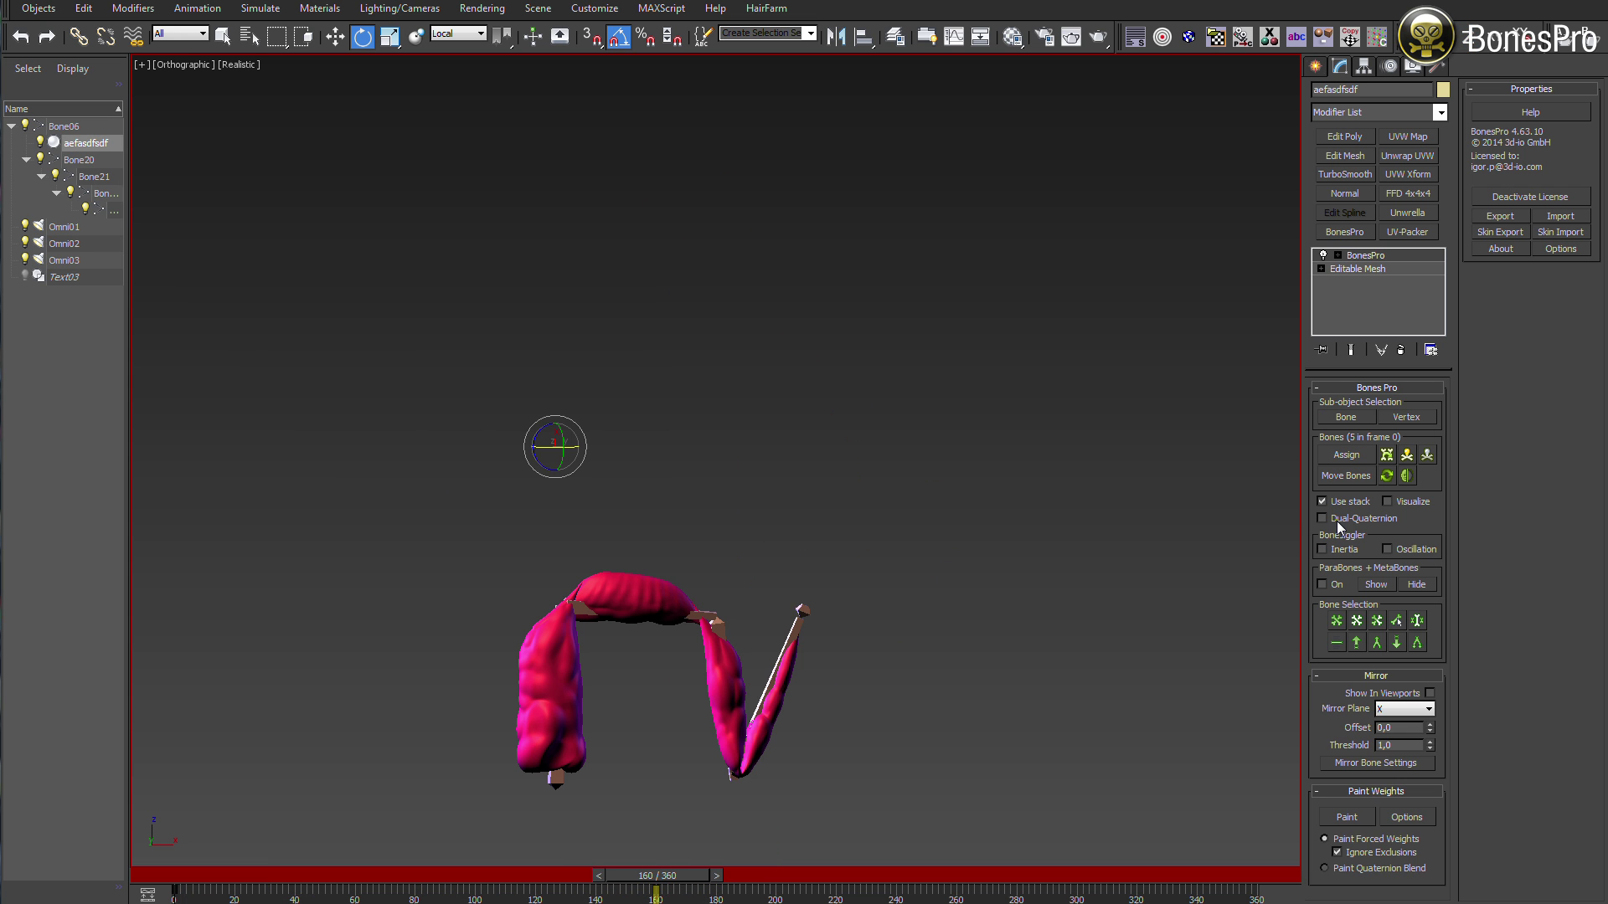
middle_click_drag(718, 758, 765, 633)
scroll(766, 628, "up", 6)
middle_click_drag(703, 527, 792, 571)
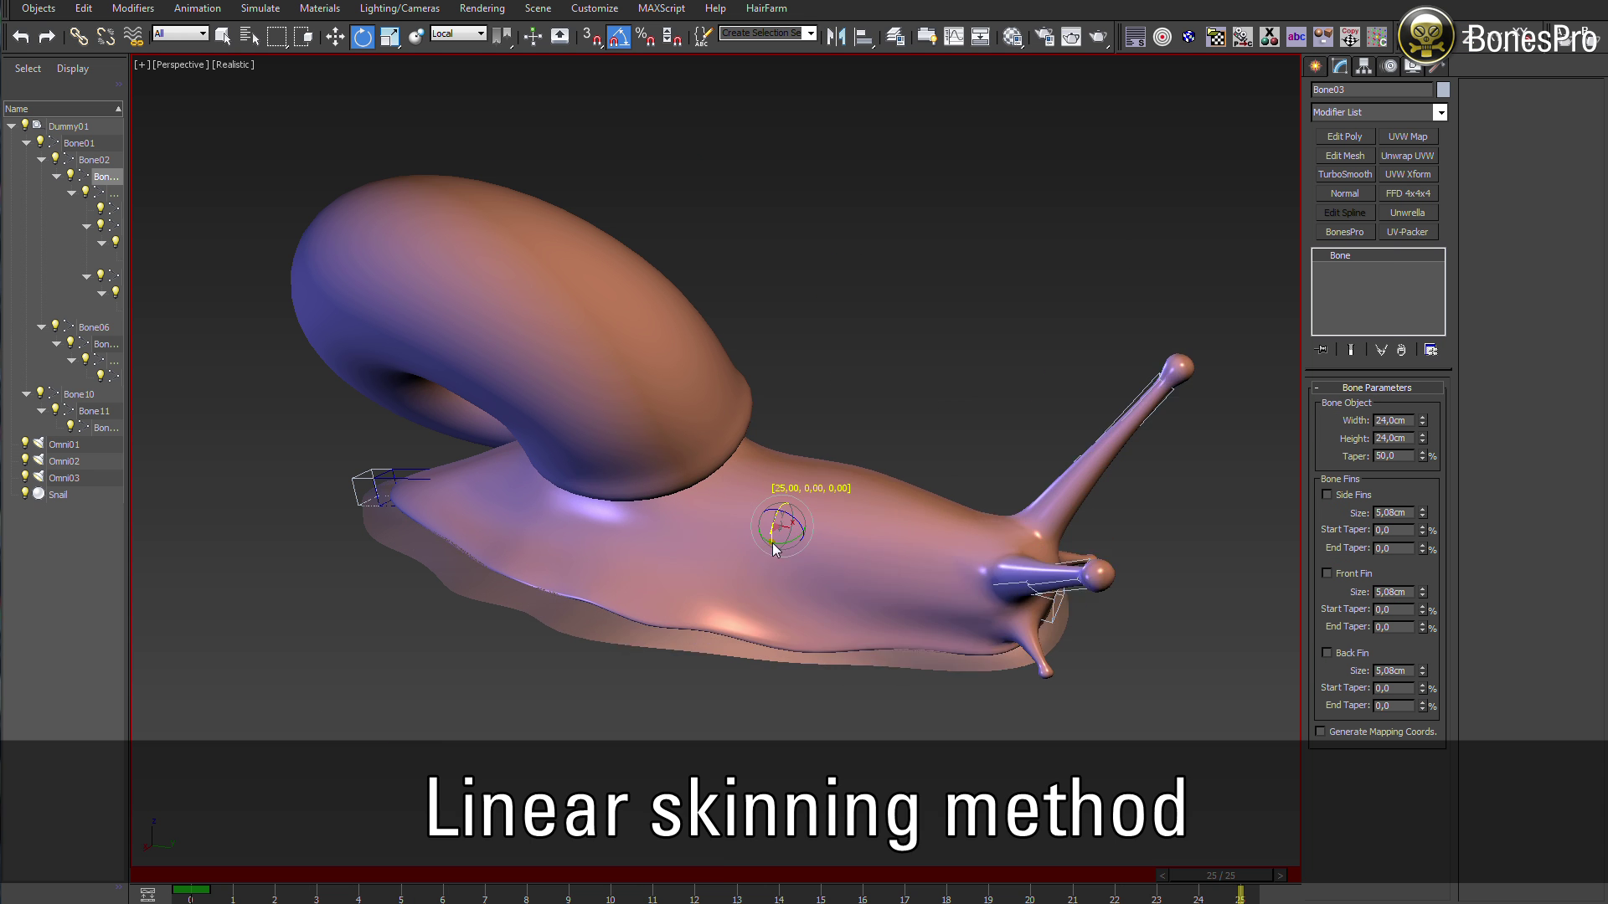
Step: Rotate Bone03 of the snail and Bone14 of the blue cylinder to deform their meshes with linear skinning
left_click_drag(776, 635, 781, 675)
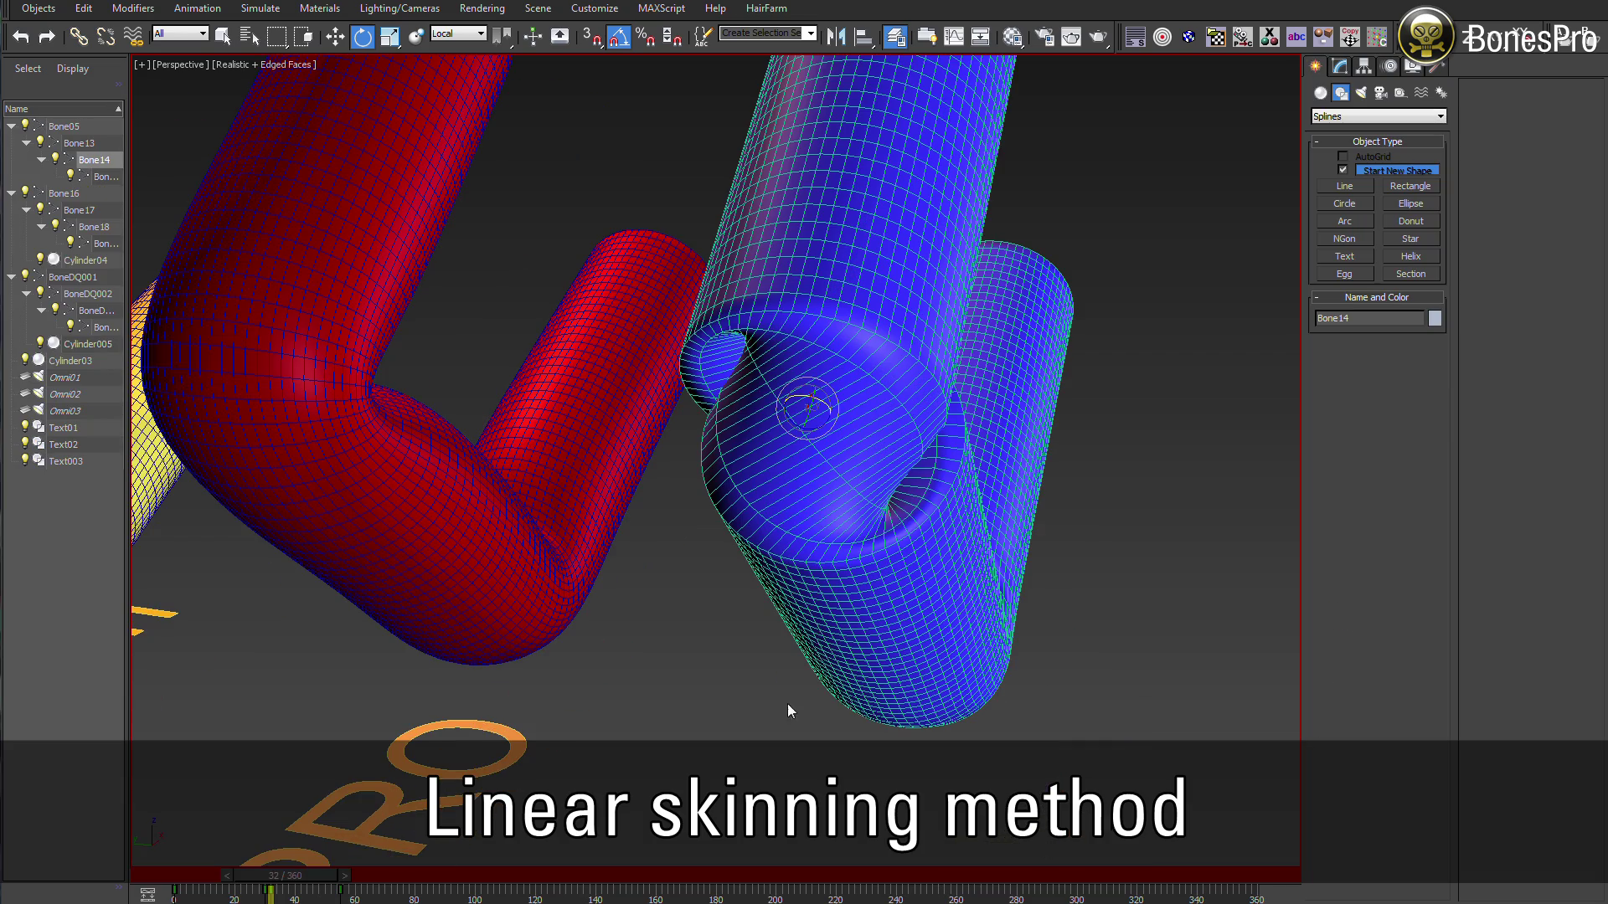
left_click_drag(813, 447, 817, 398)
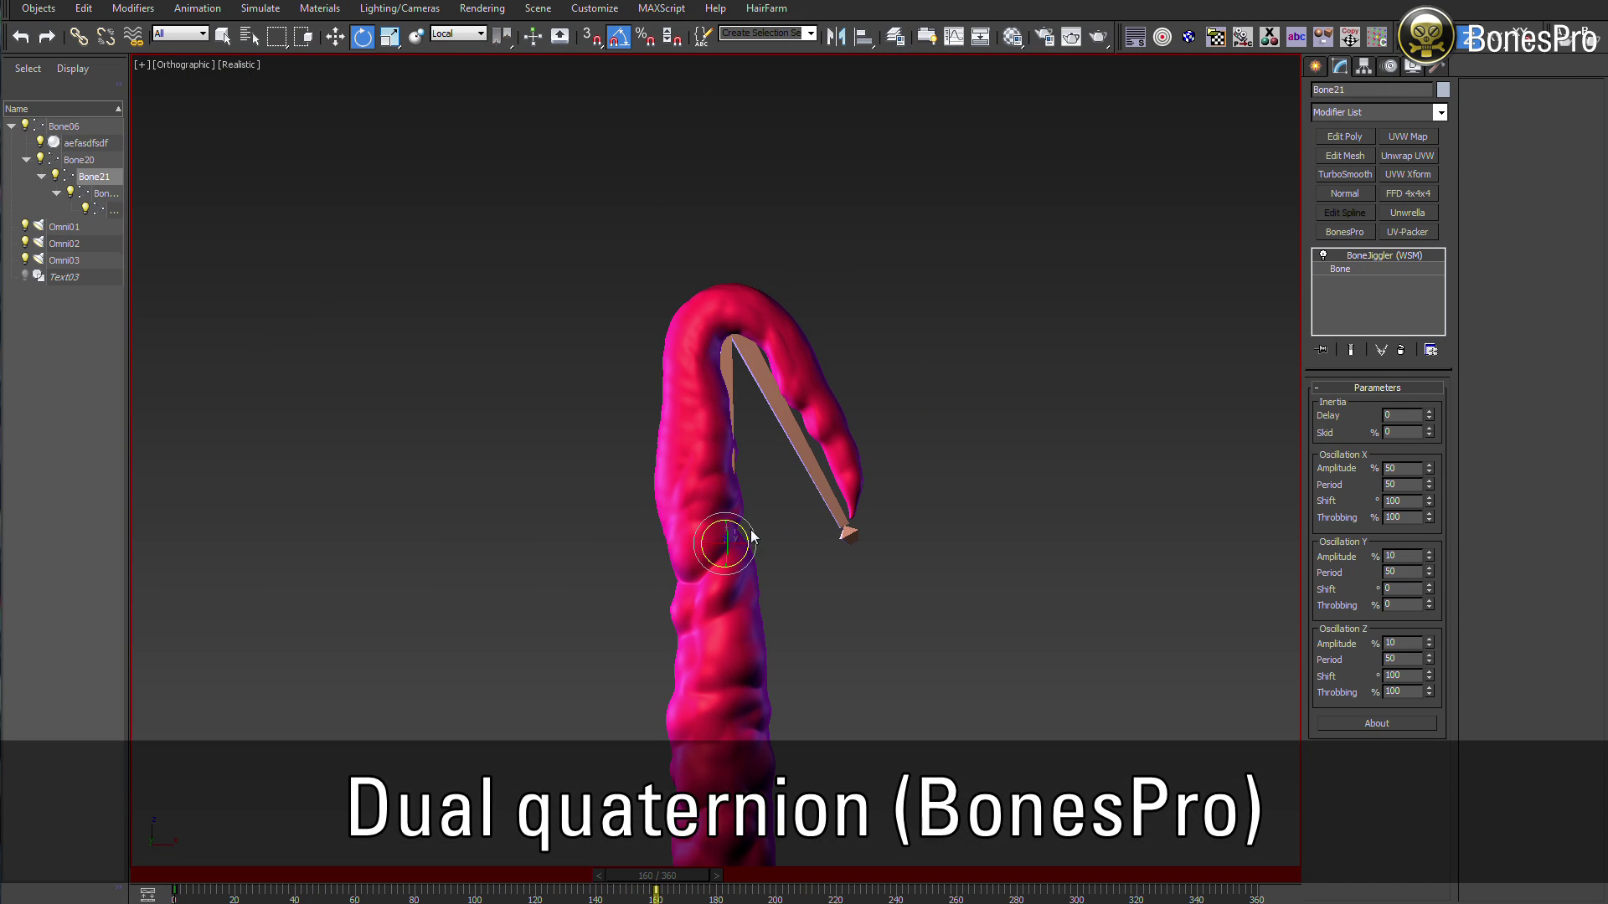
Step: Rotate Bone21 and Bone20 of the worm rig to bend its body, and scrub the animation to frame 165
left_click_drag(752, 536, 712, 520)
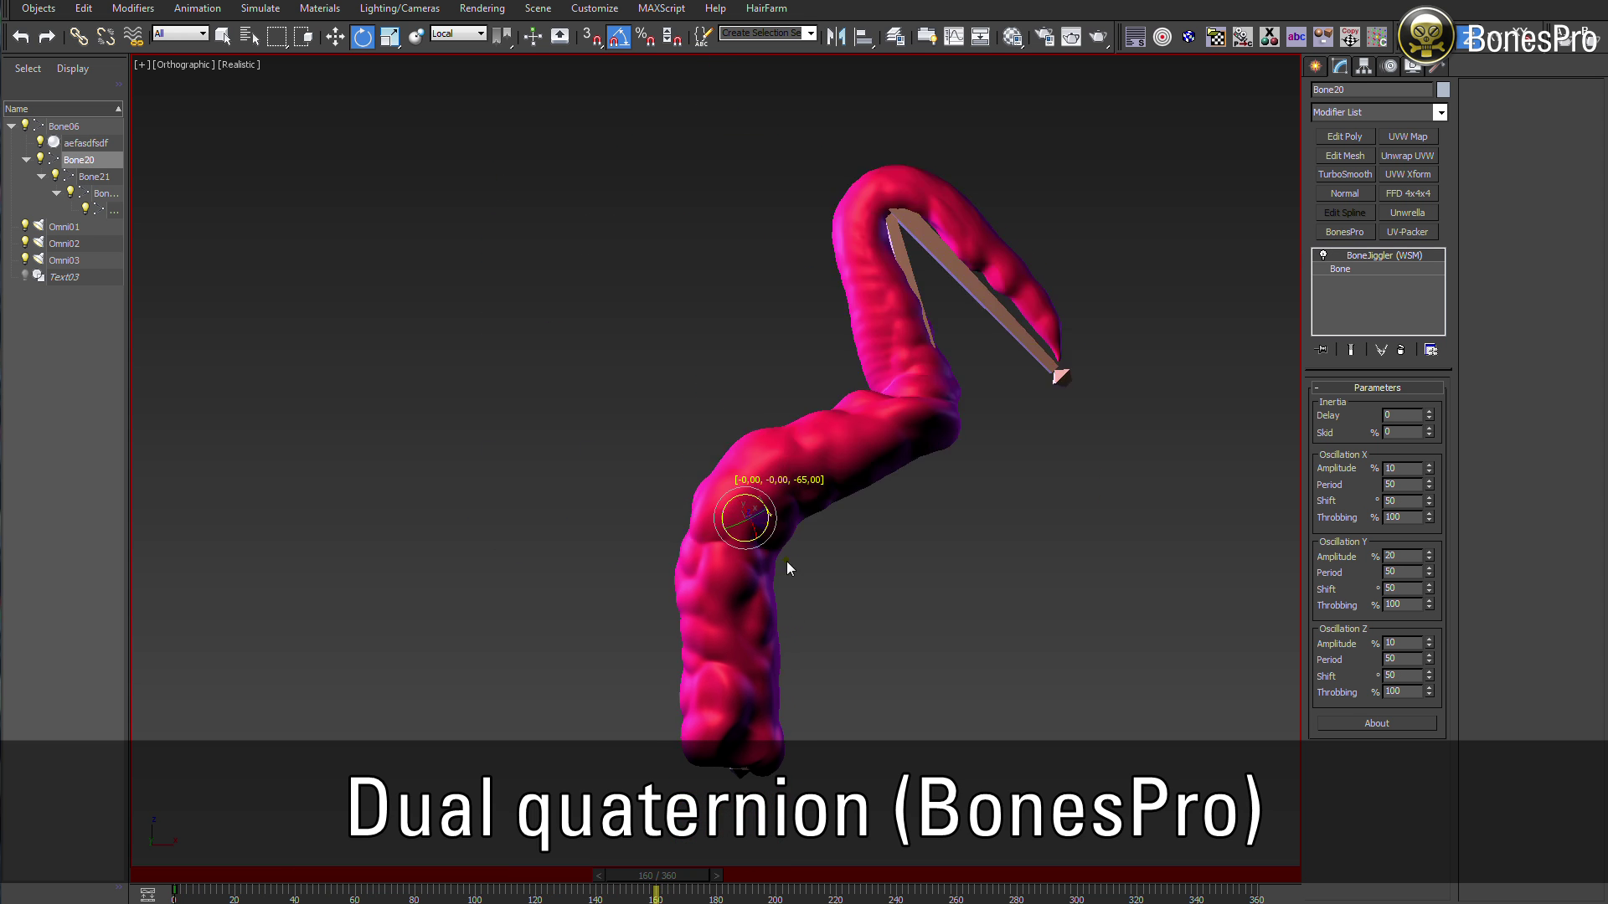
left_click_drag(787, 562, 790, 475)
left_click_drag(657, 876, 507, 882)
left_click_drag(507, 882, 691, 873)
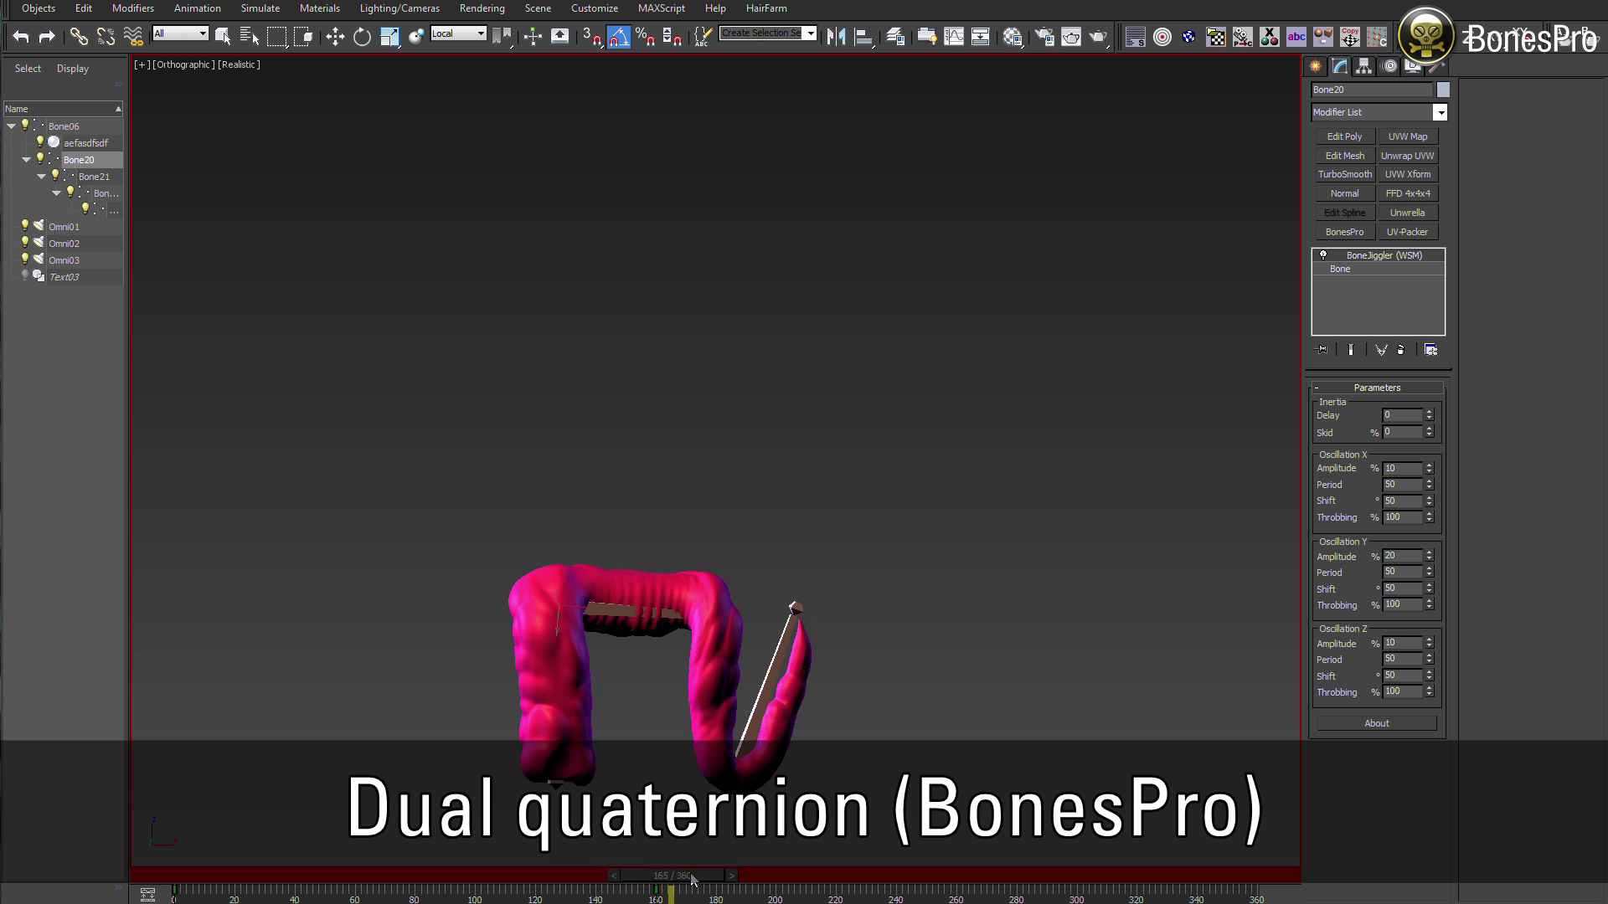
Step: Select the worm mesh and switch Dual-Quaternion on and off to compare the two skinning methods
left_click(726, 592)
key("z")
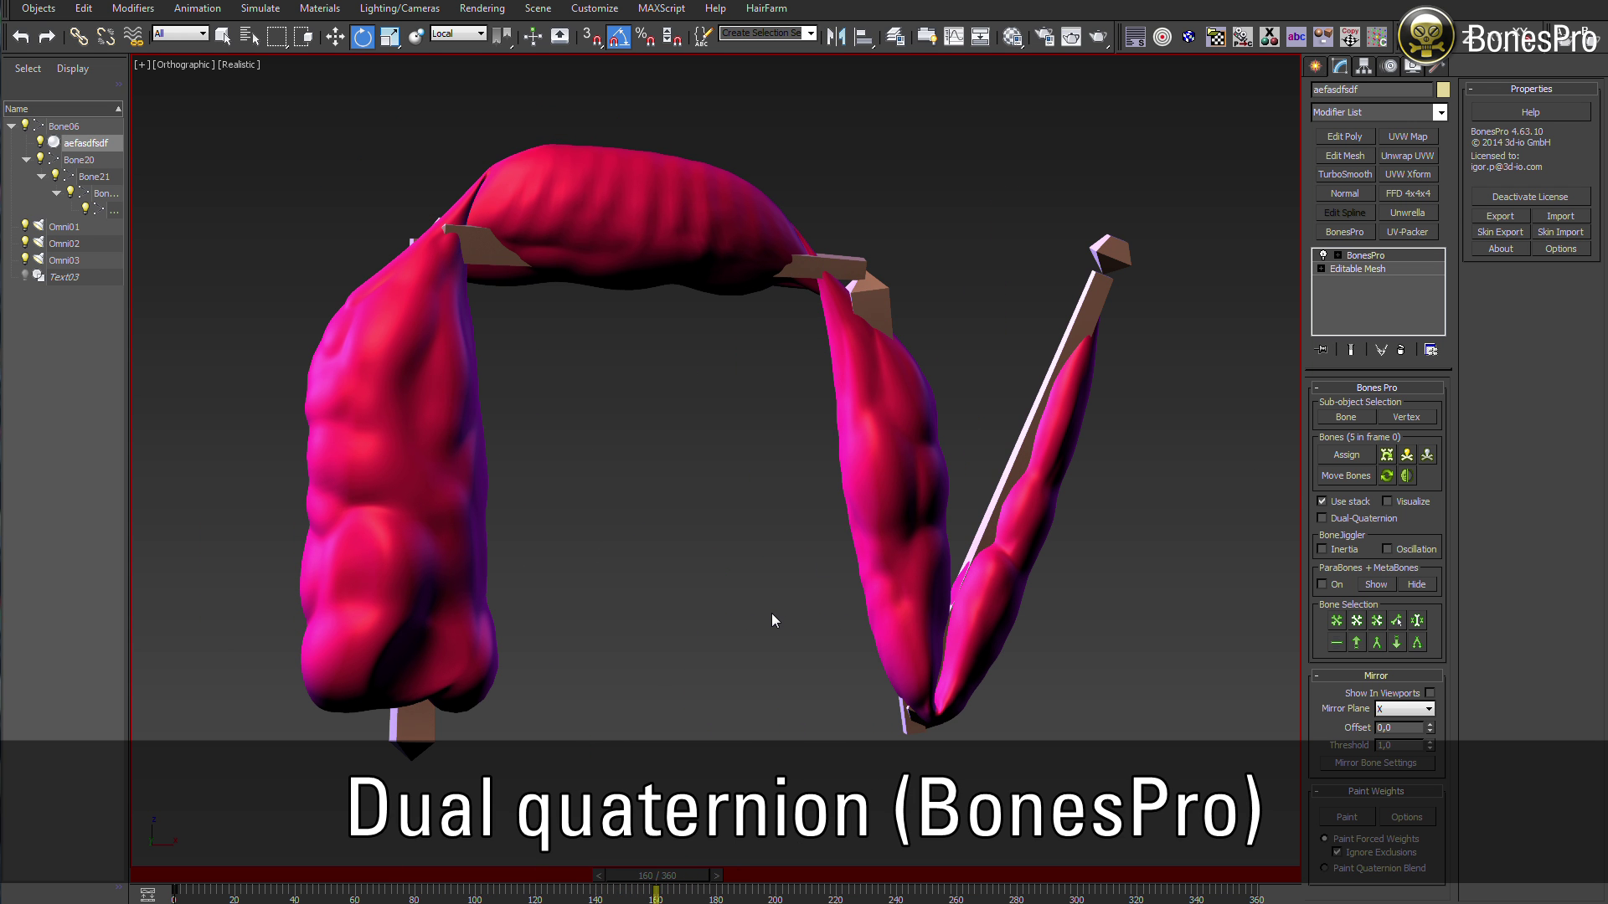
left_click(1335, 521)
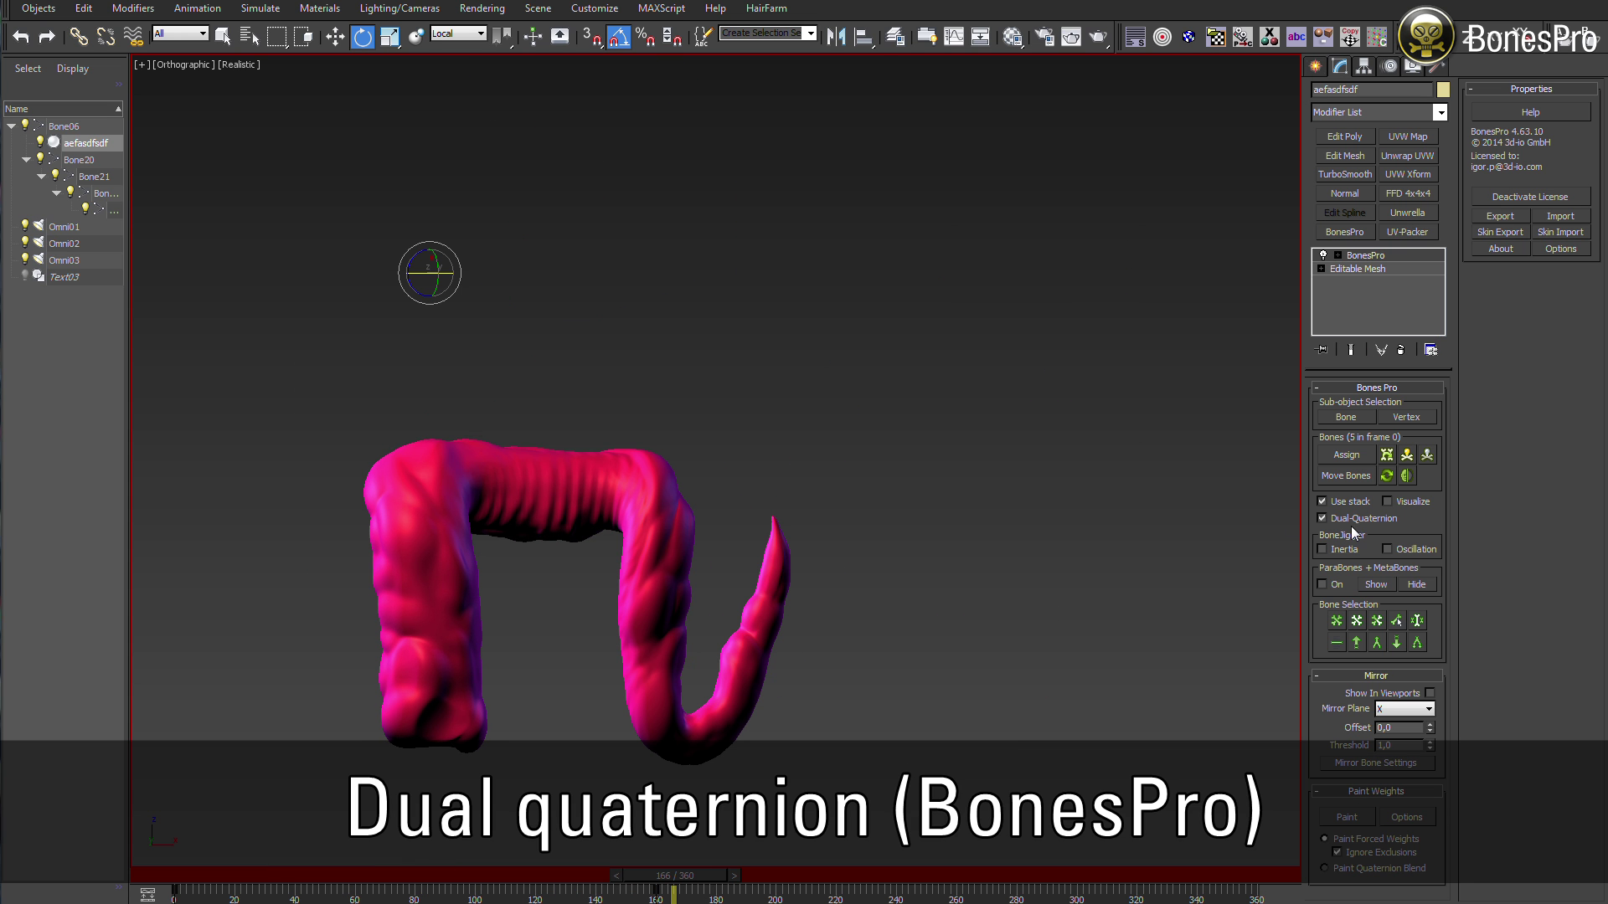
left_click(1353, 524)
Step: Show the worm mesh with edged faces and toggle Dual-Quaternion repeatedly to compare how the bends deform up close
key("F4")
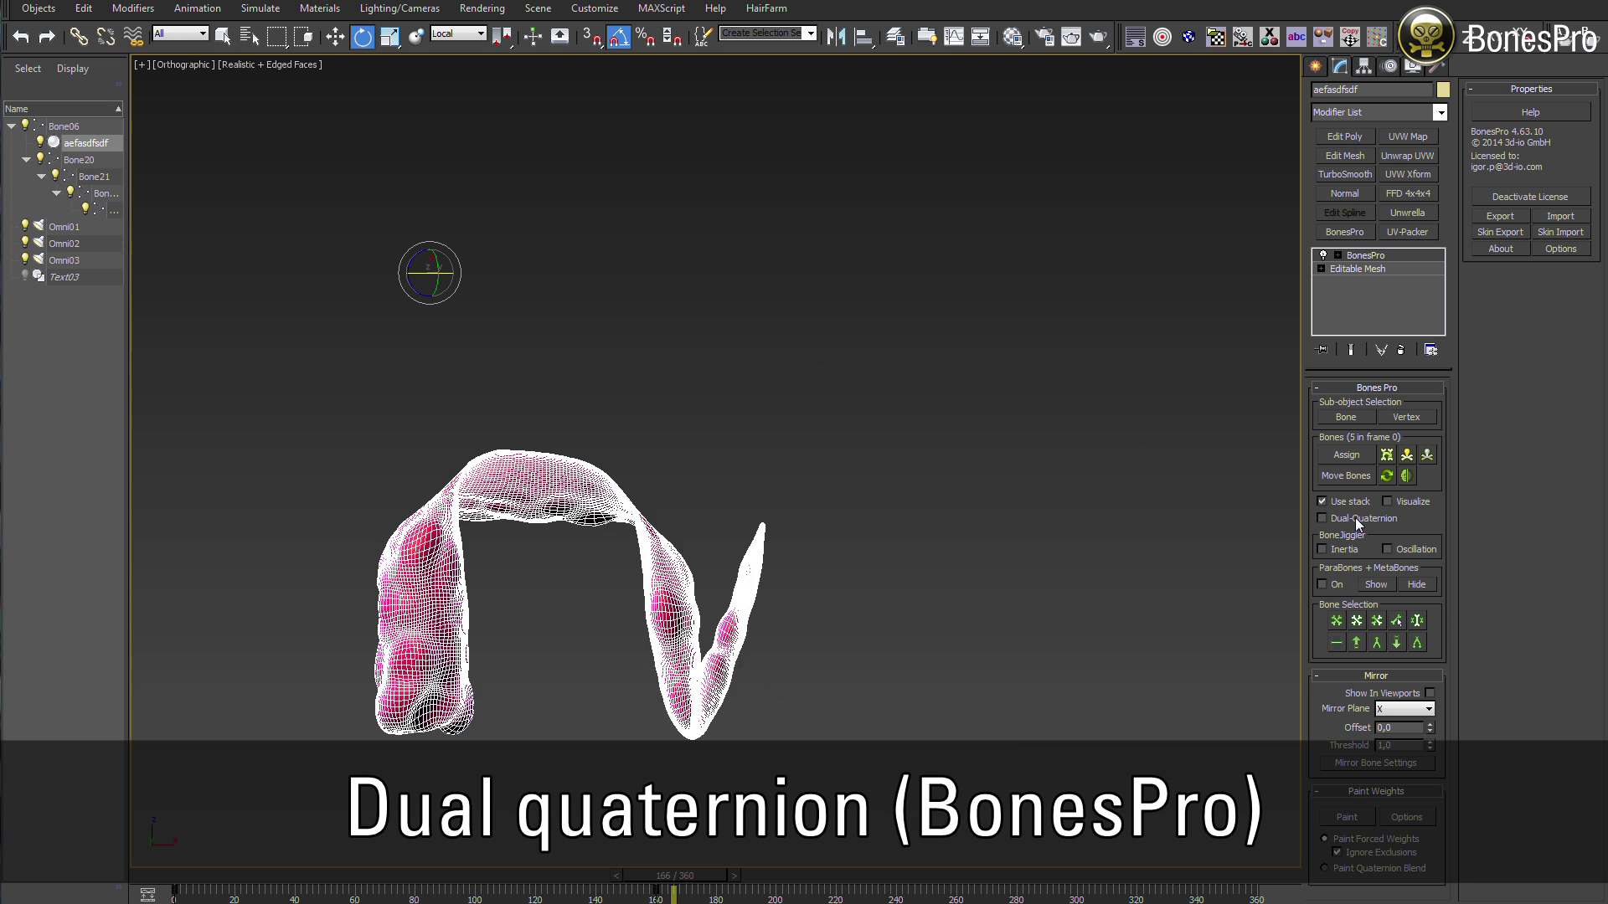
scroll(859, 490, "up", 4)
middle_click_drag(713, 563, 1049, 486)
left_click(1330, 518)
left_click(1329, 517)
left_click(1329, 518)
left_click(1329, 518)
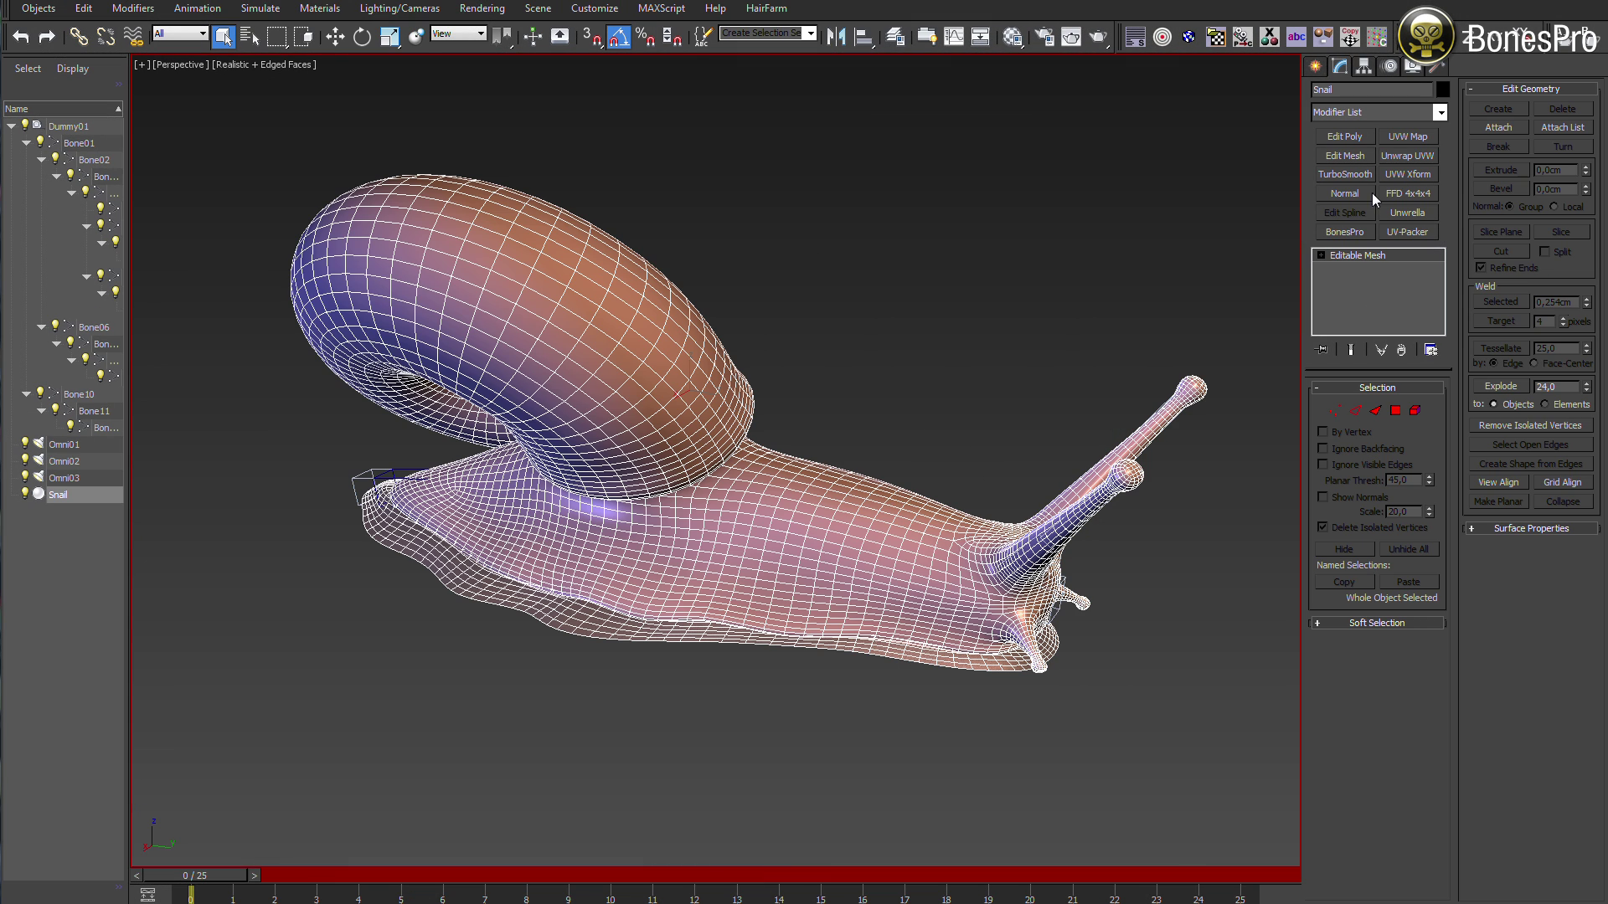
Step: Add a BonesPro modifier to the Snail mesh and assign all bones from Bone01 to Bone018
left_click(1344, 232)
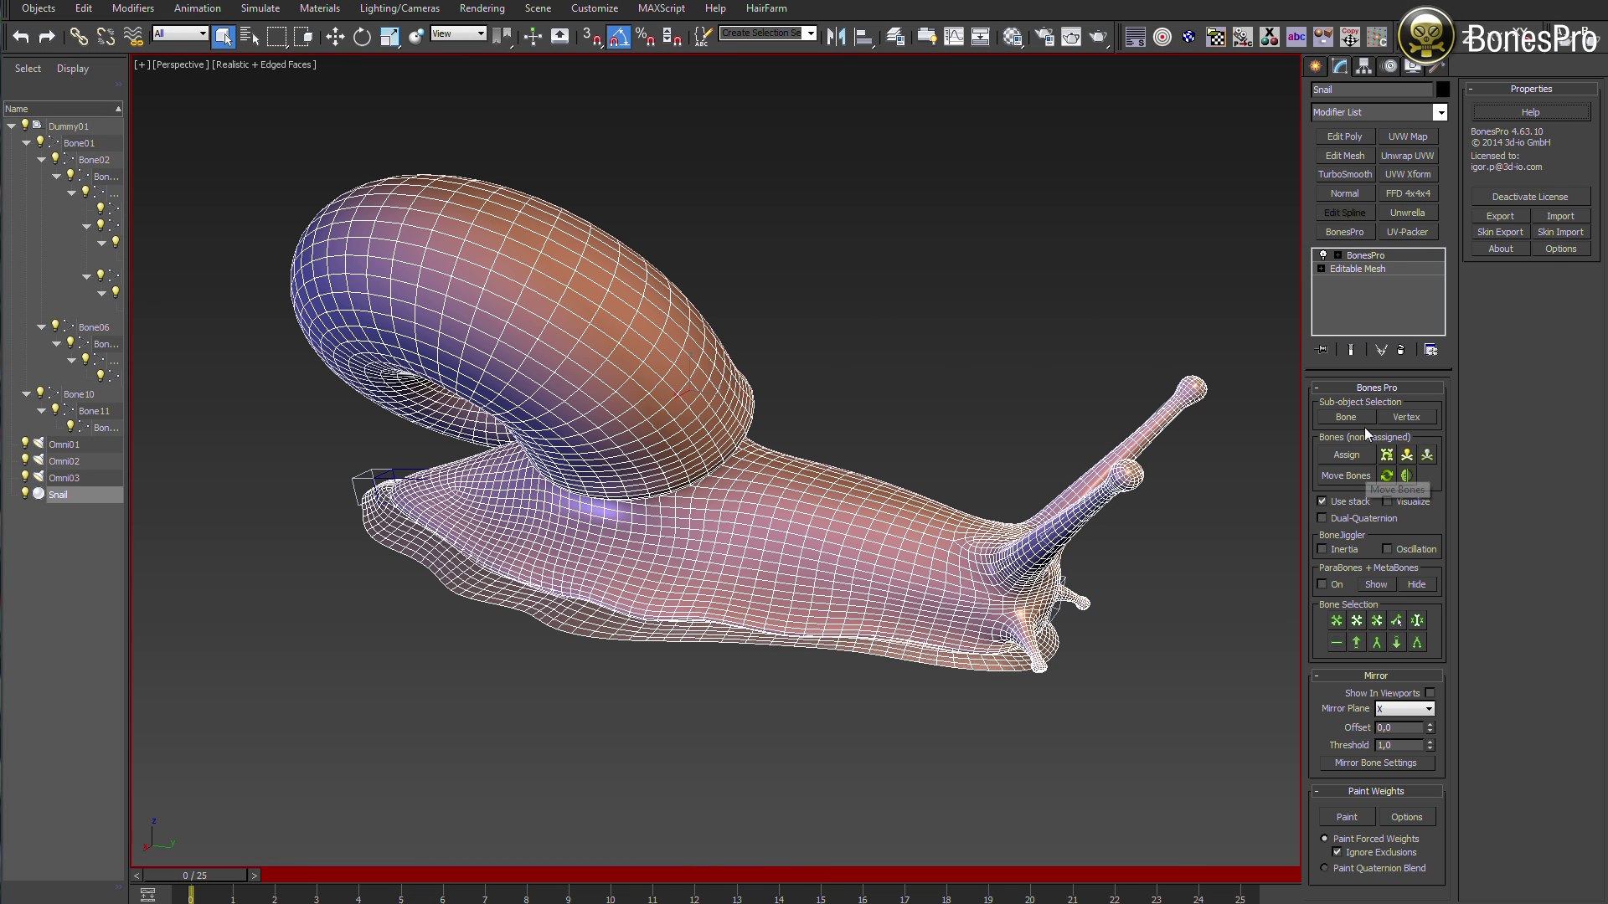
left_click(1347, 455)
left_click(240, 444, "shift")
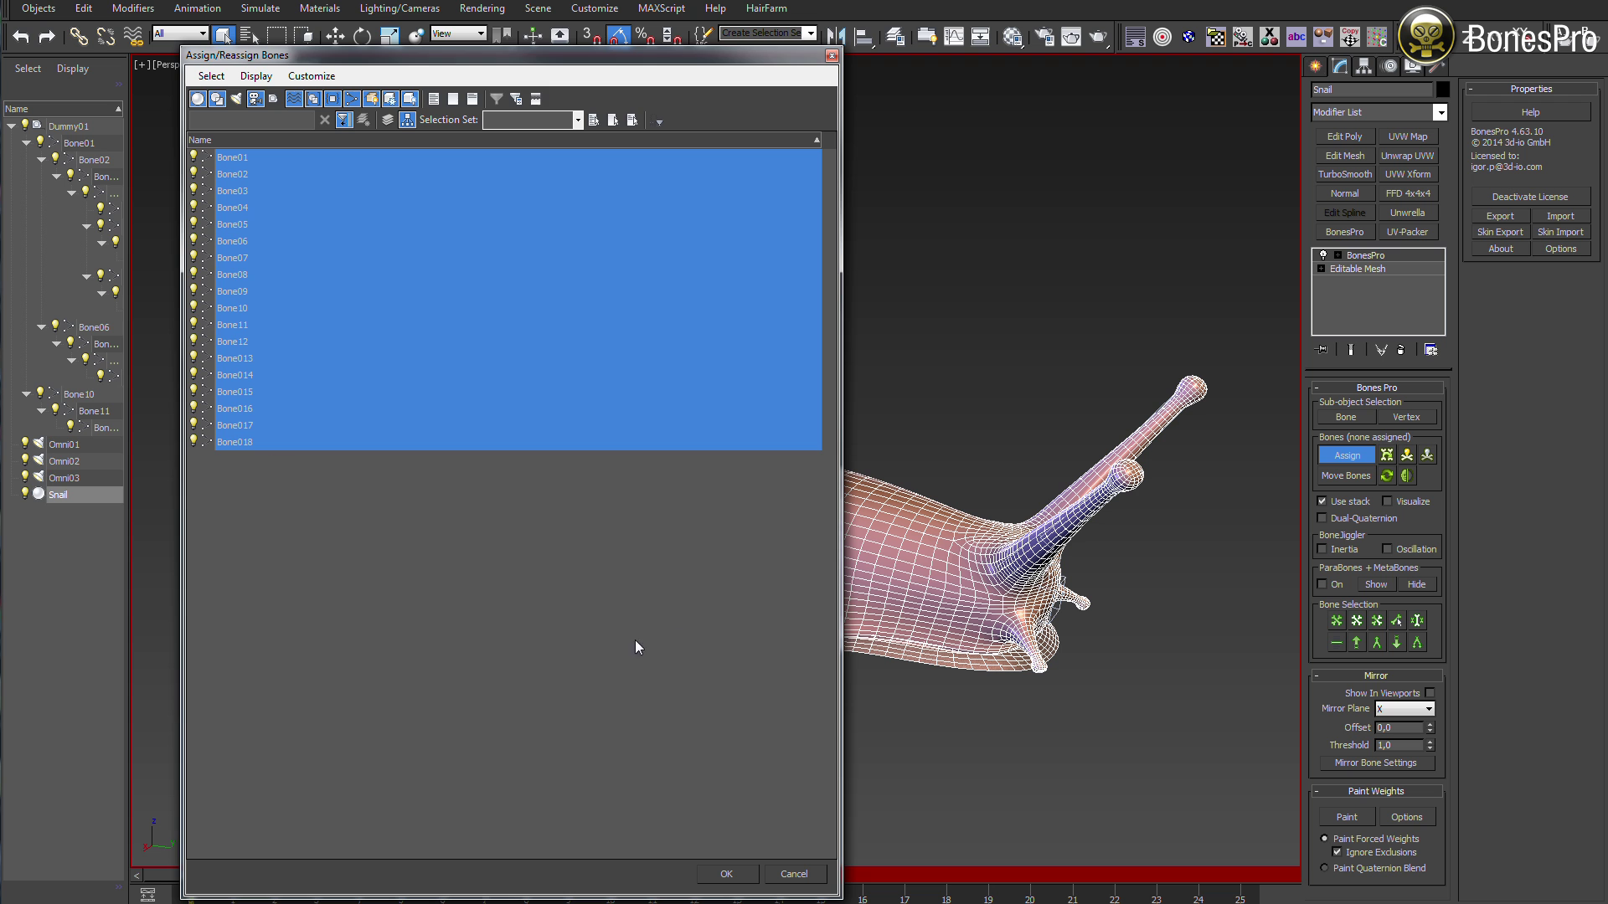
left_click(727, 874)
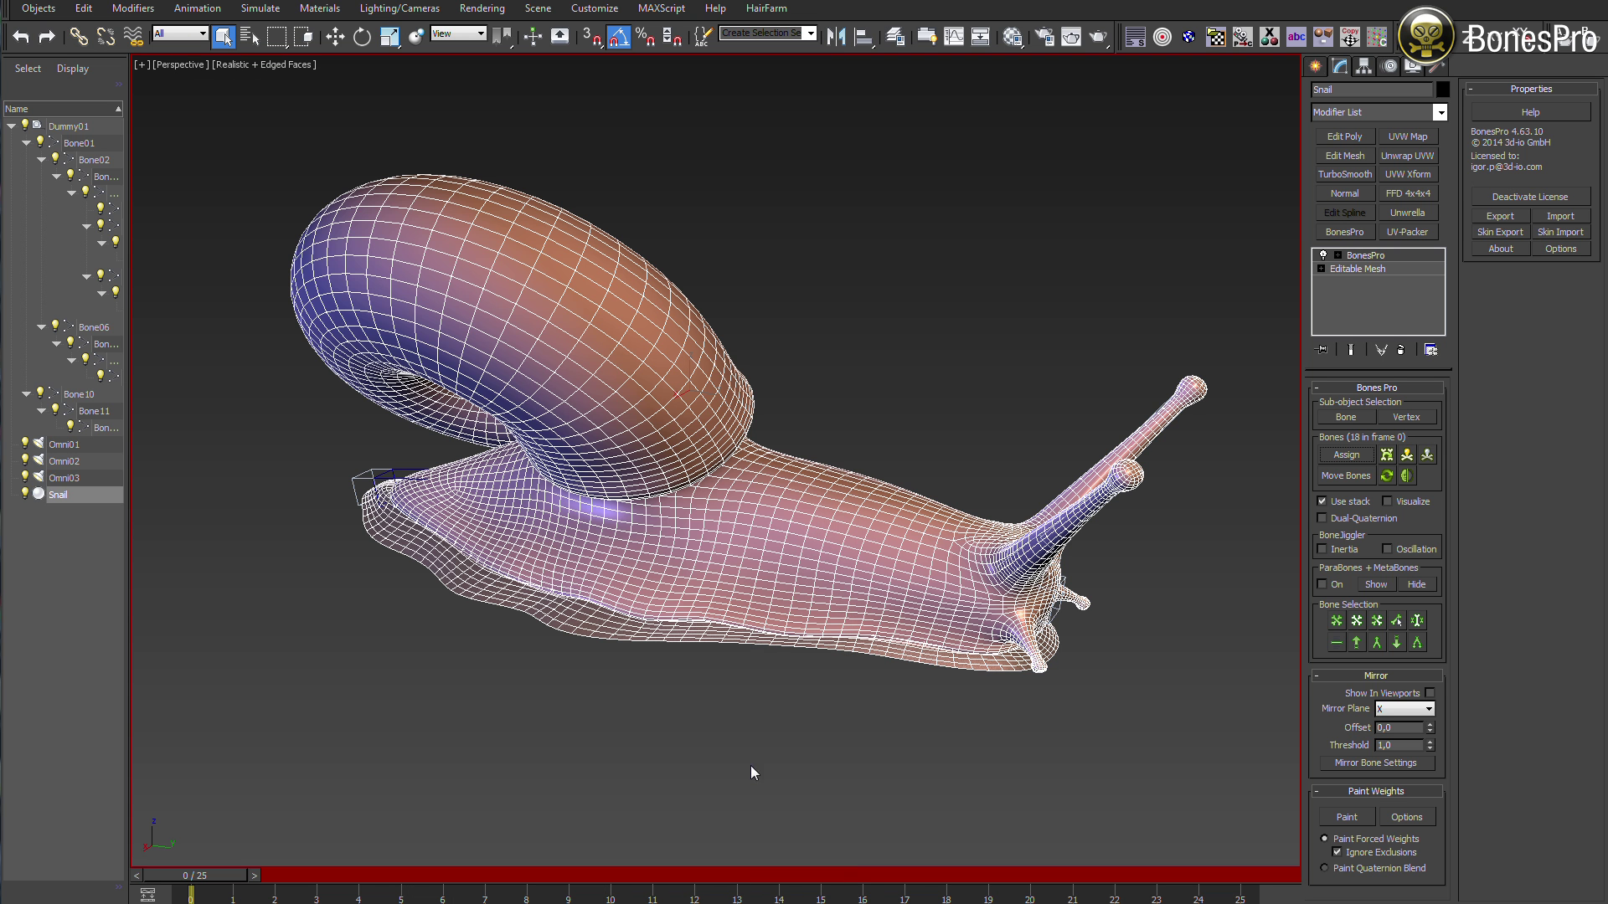
left_click(742, 691)
Step: Key a rotation of the snail's Bone03 at frame 25 to twist the front body, and scrub back to frame 23
key("shift+g")
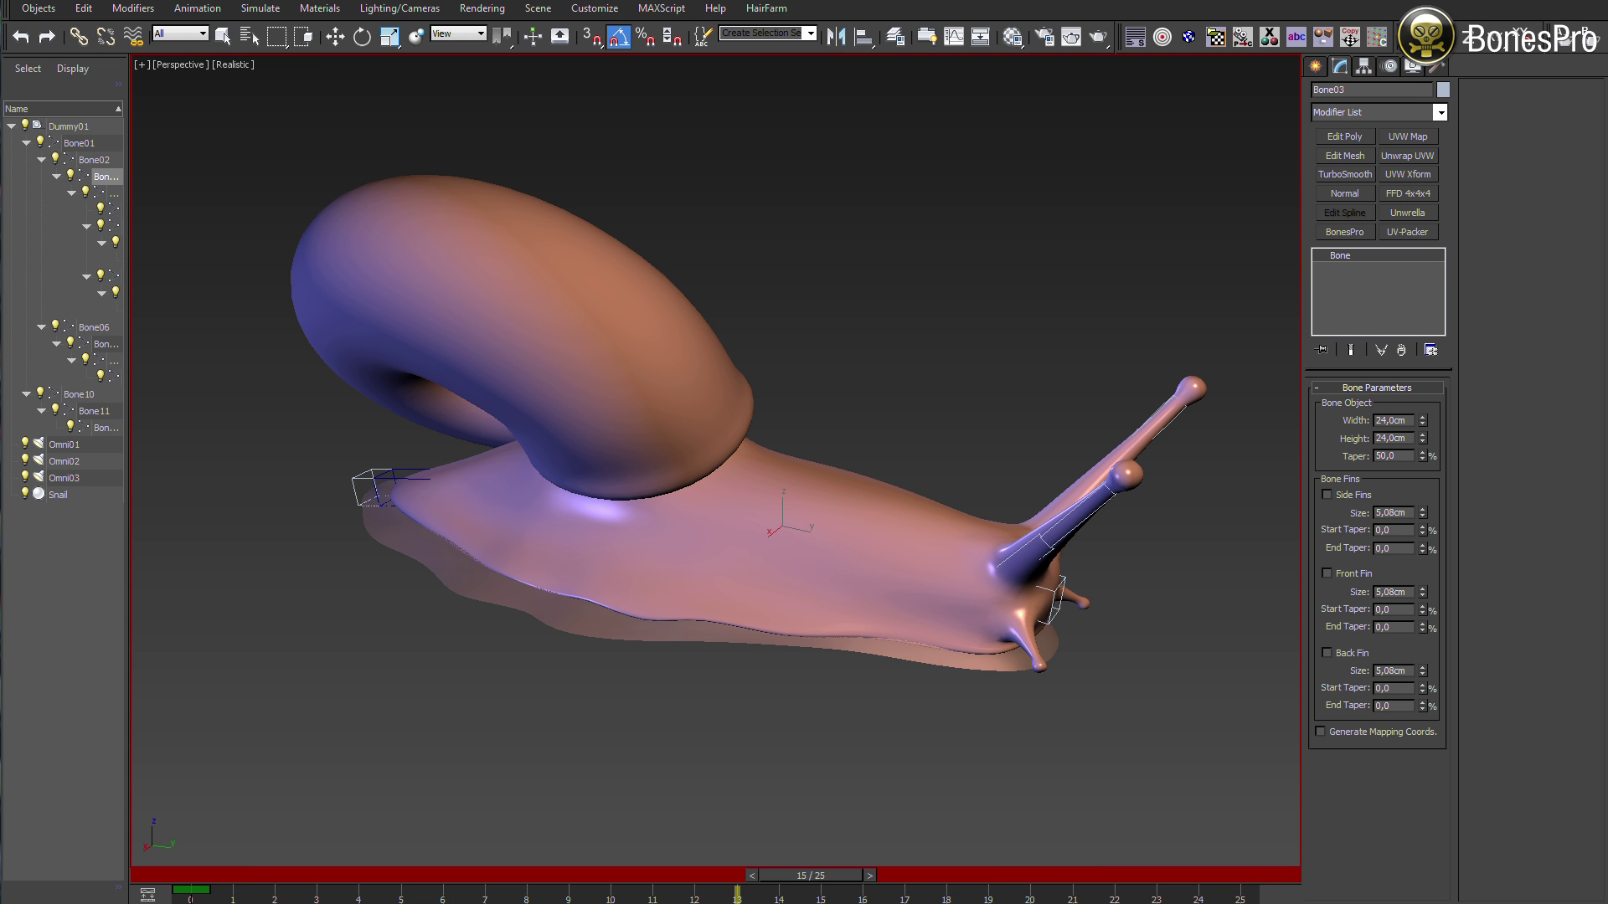
left_click_drag(777, 529, 780, 675)
left_click_drag(1235, 881, 1158, 842)
middle_click_drag(847, 630, 760, 603, "alt")
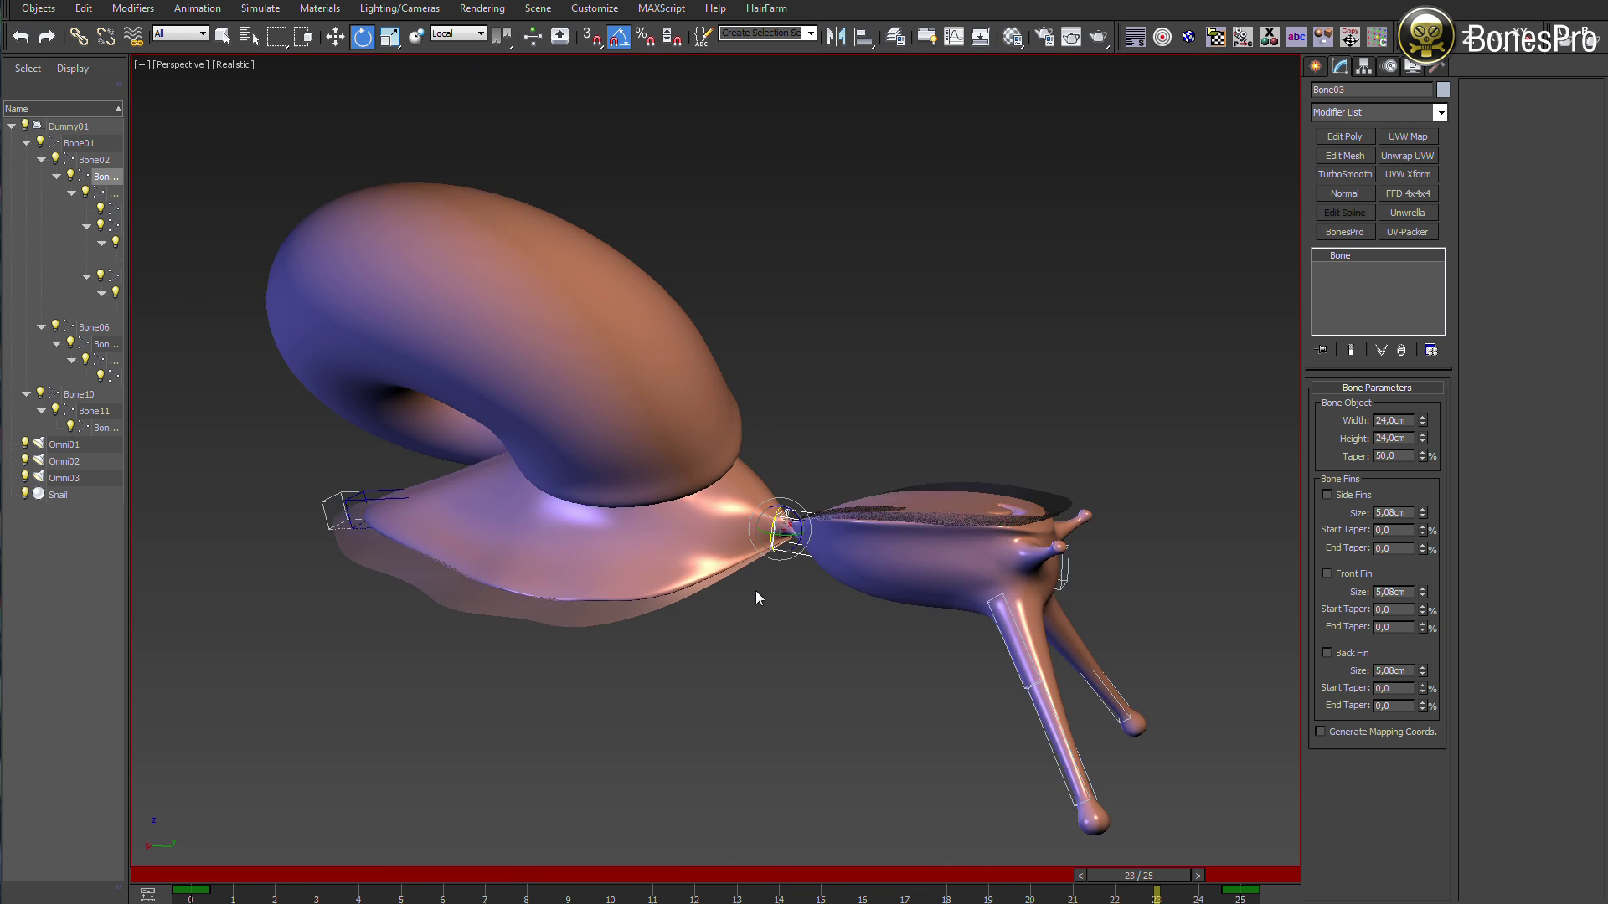
Step: Return to frame 0, select the Snail mesh and turn on Dual-Quaternion in its BonesPro modifier
left_click_drag(1135, 876, 186, 829)
left_click(830, 545)
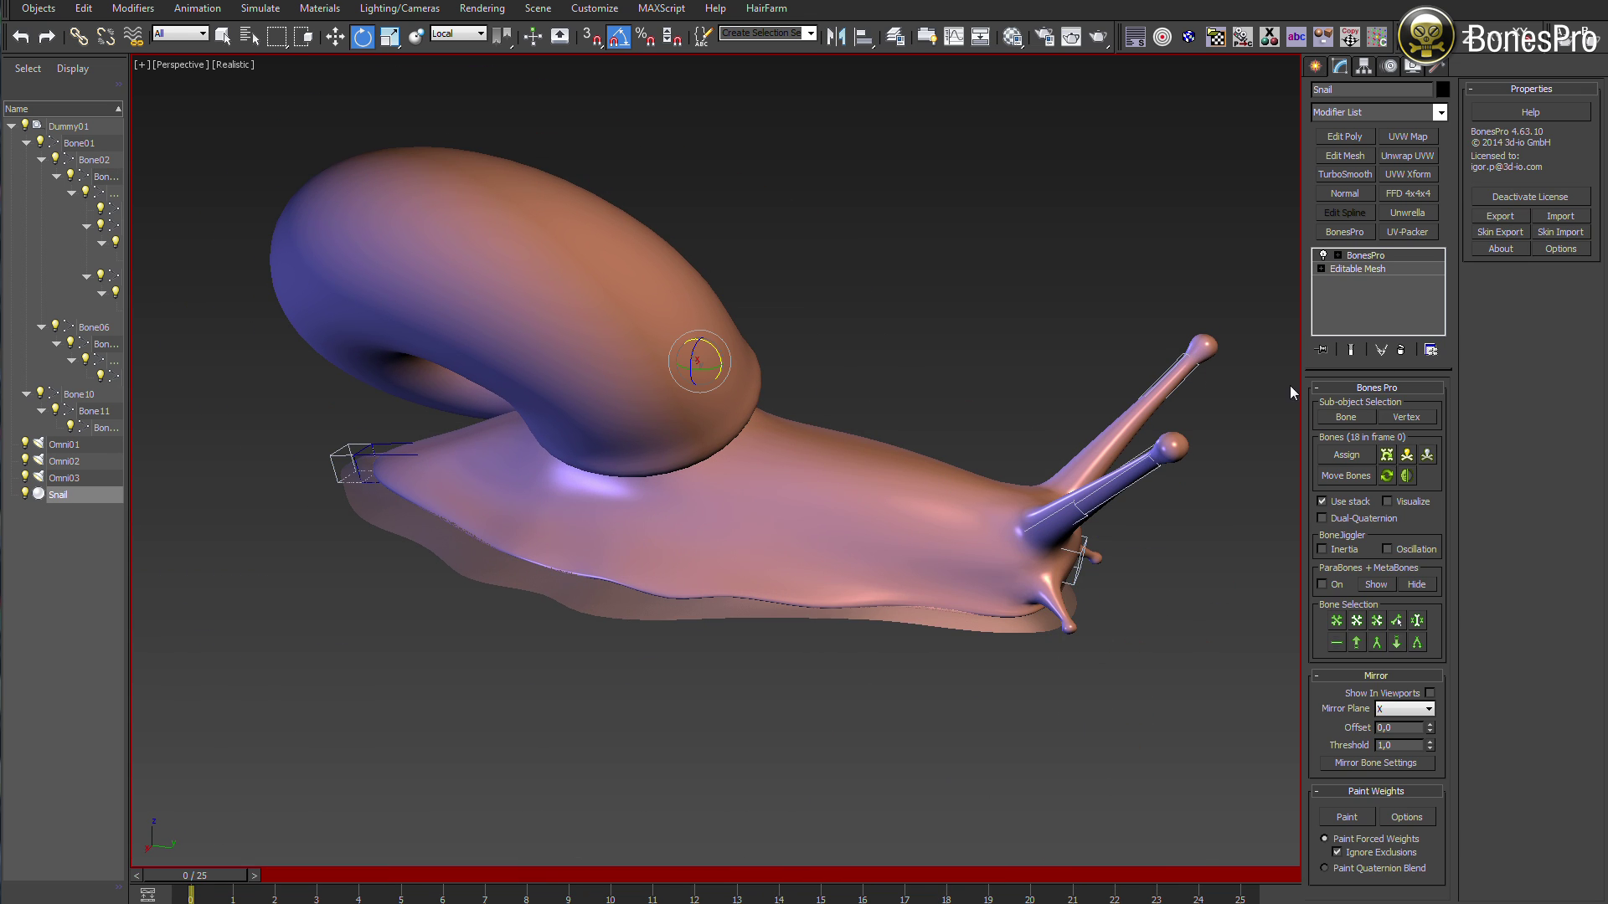
left_click(1323, 519)
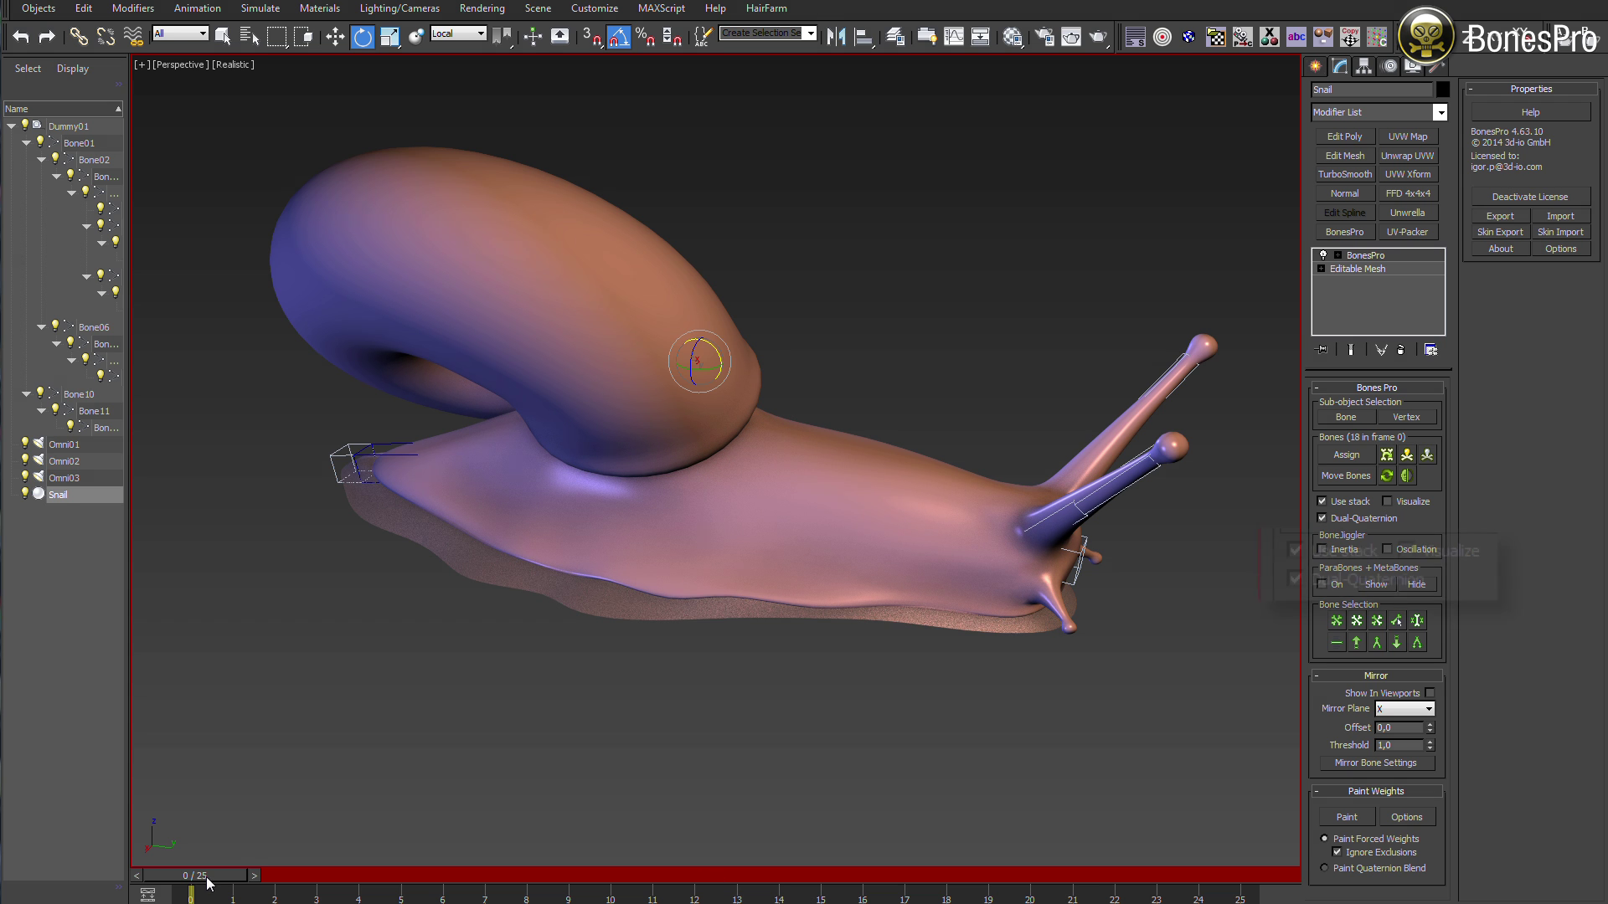
Step: Scrub the snail's twist animation from frame 0 to frame 25 to examine the Dual-Quaternion deformation
left_click_drag(209, 883, 1156, 885)
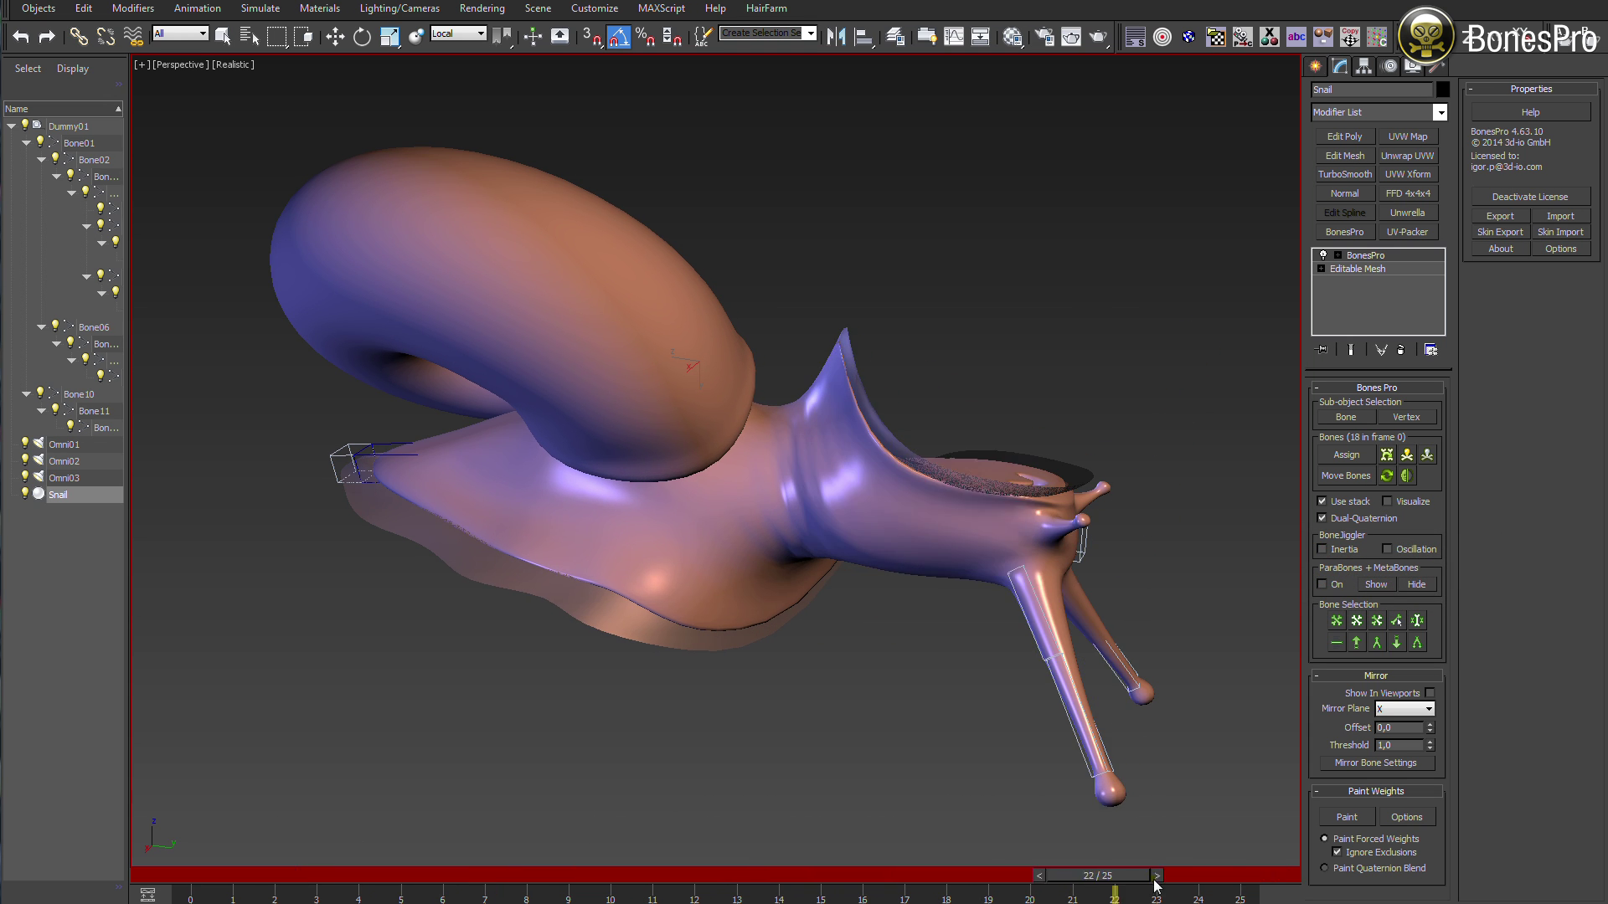
key("e")
middle_click_drag(963, 612, 947, 548, "alt")
mouse_move(1211, 884)
left_mouse_down()
mouse_move(892, 861)
mouse_move(1235, 878)
left_mouse_up()
Step: Toggle the snail's Dual-Quaternion option repeatedly at frame 25 to compare the twisted body with and without it
left_click(1371, 520)
left_click(1346, 522)
left_click(1346, 522)
left_click(1346, 522)
left_click(1346, 521)
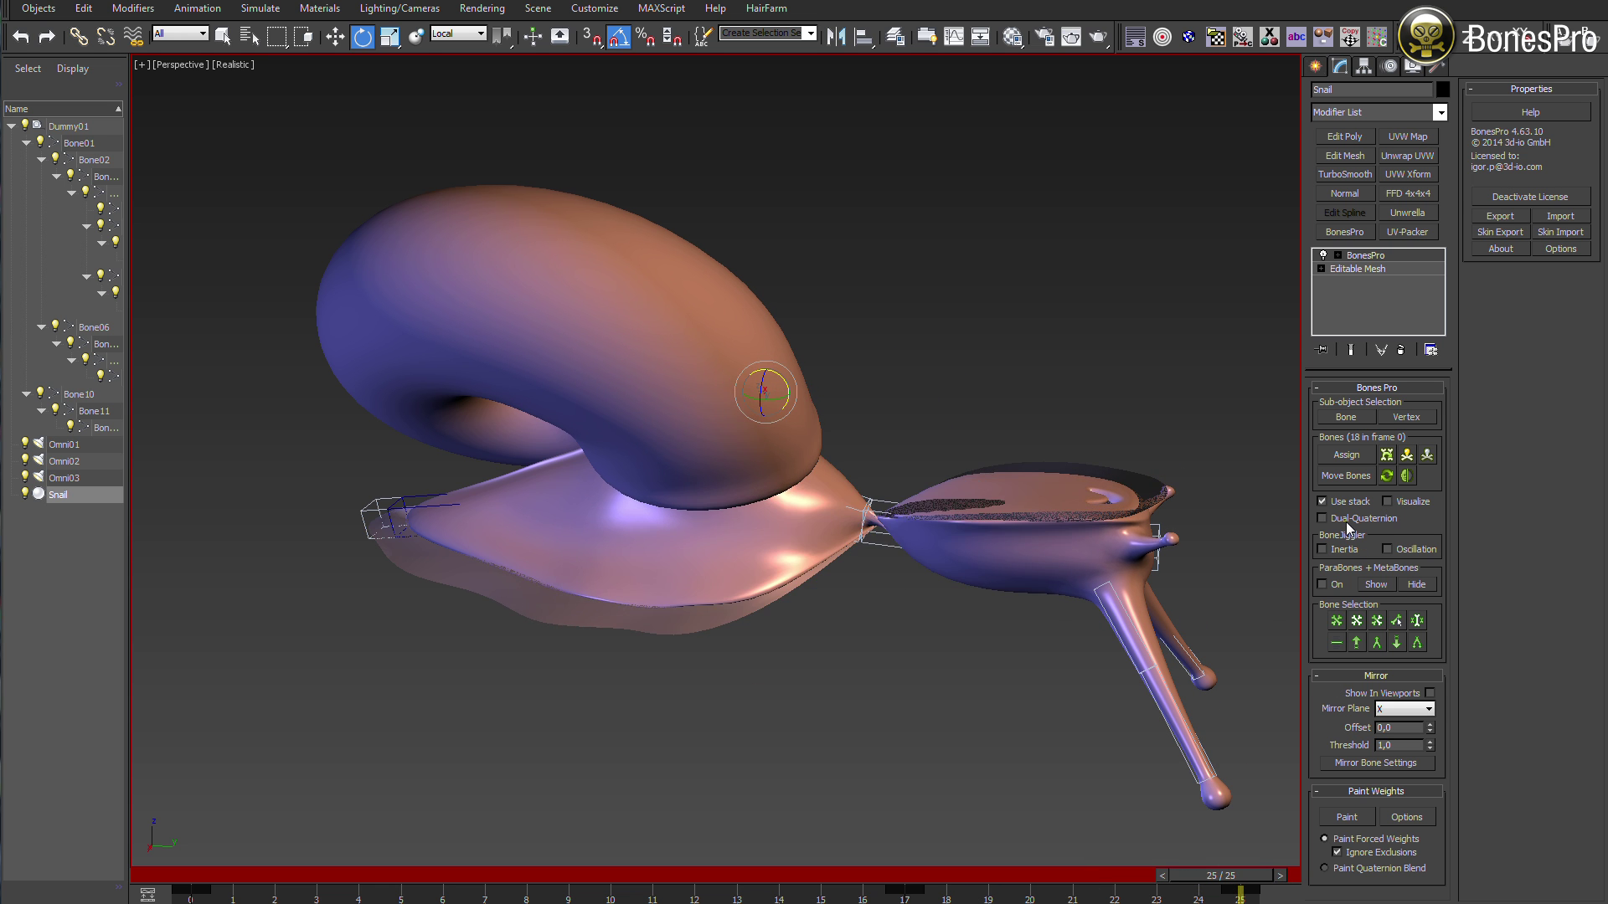
left_click(1346, 522)
left_click(1346, 521)
left_click(1346, 522)
Step: Select the snail's Bone04 in wireframe and rotate it with auto key at frame 4 to bend the head downward
left_click_drag(1223, 876, 251, 875)
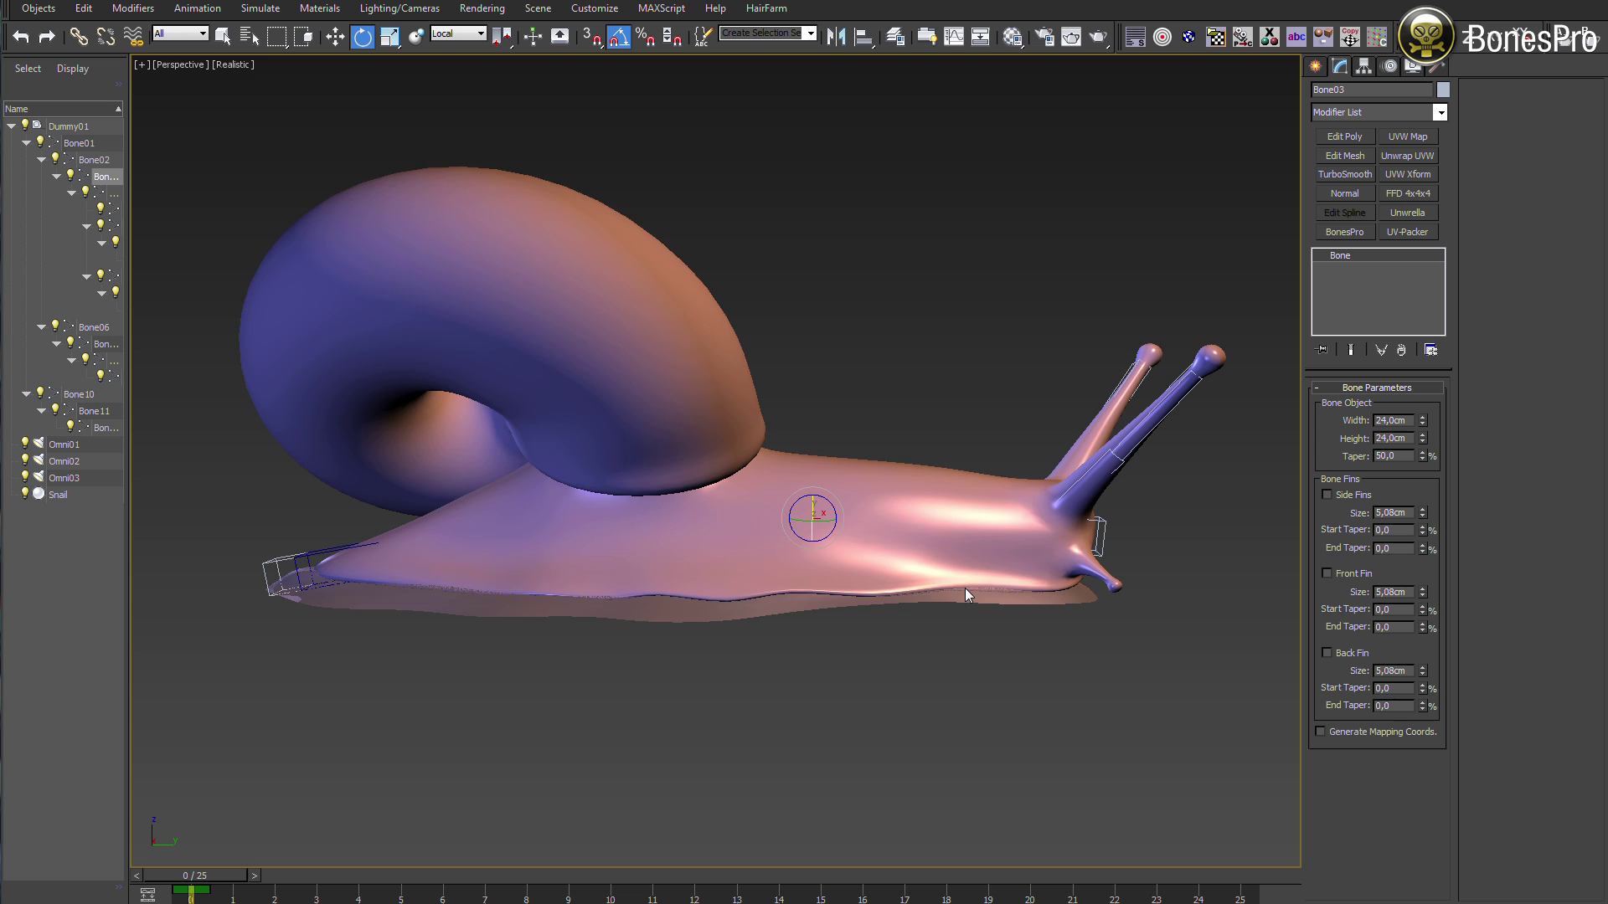
middle_click_drag(964, 588, 958, 565)
key("F3")
left_click(986, 486)
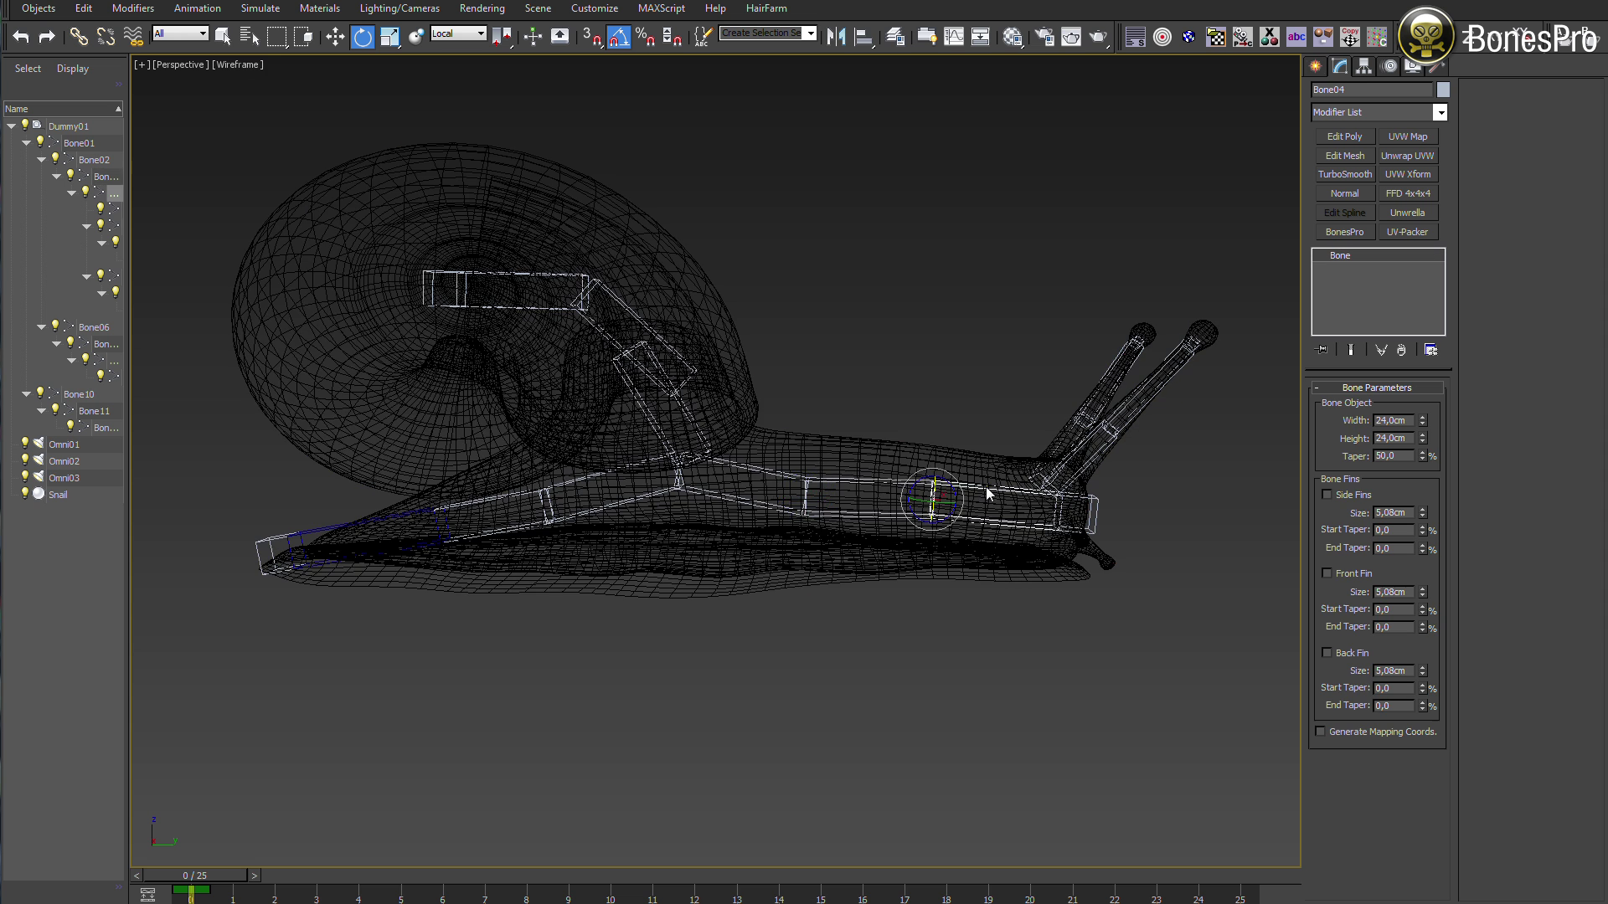
key("F3")
key("n")
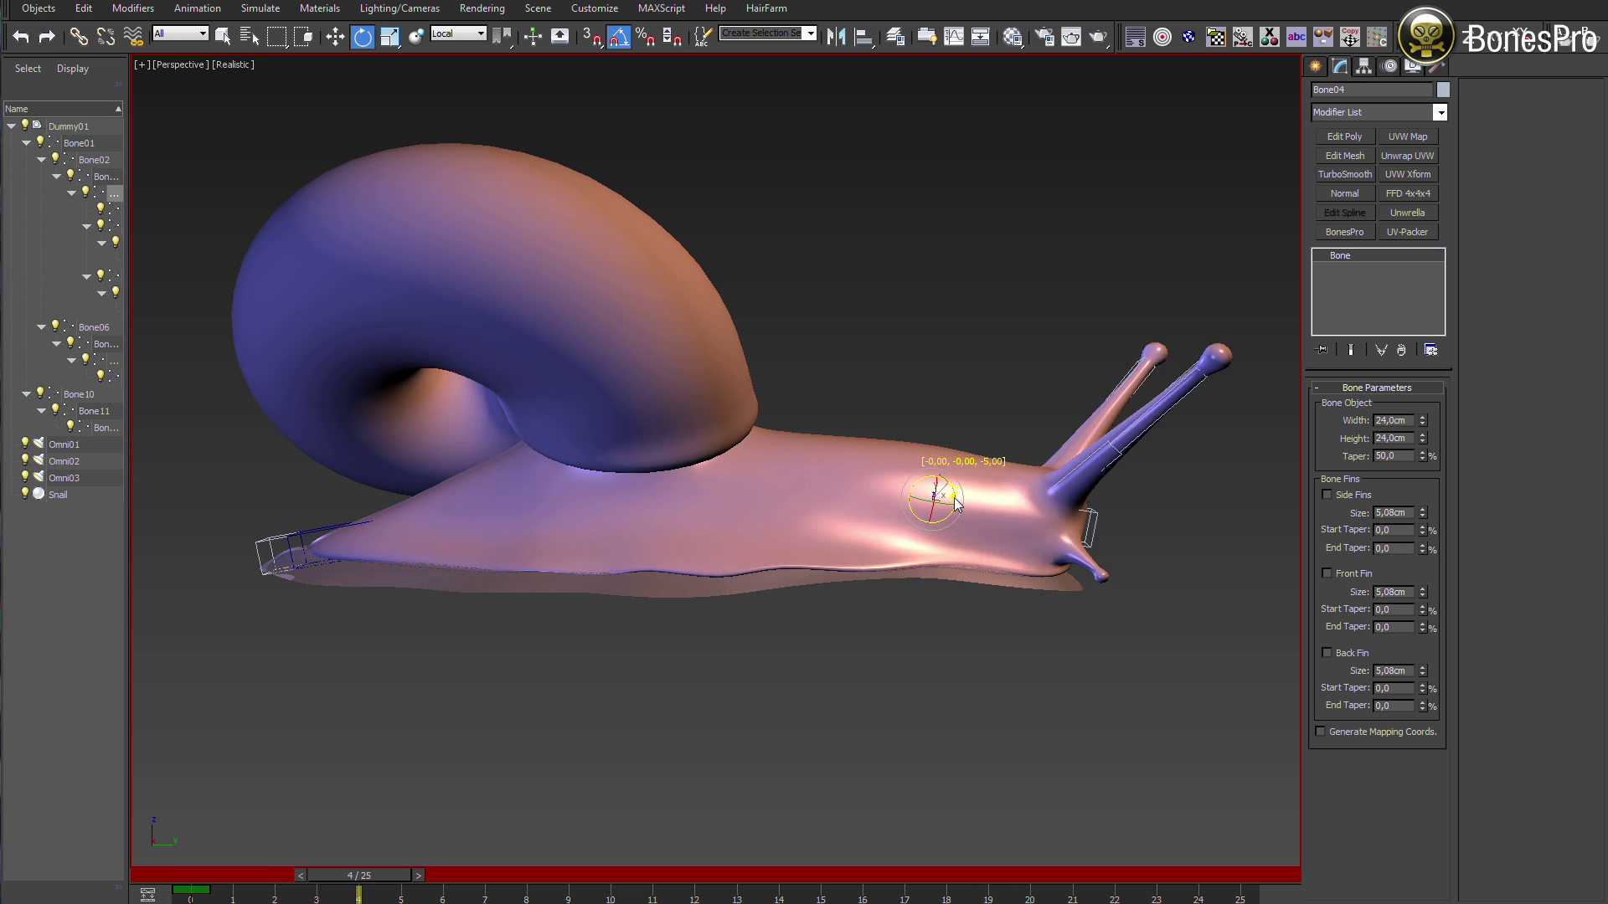
left_click(980, 536)
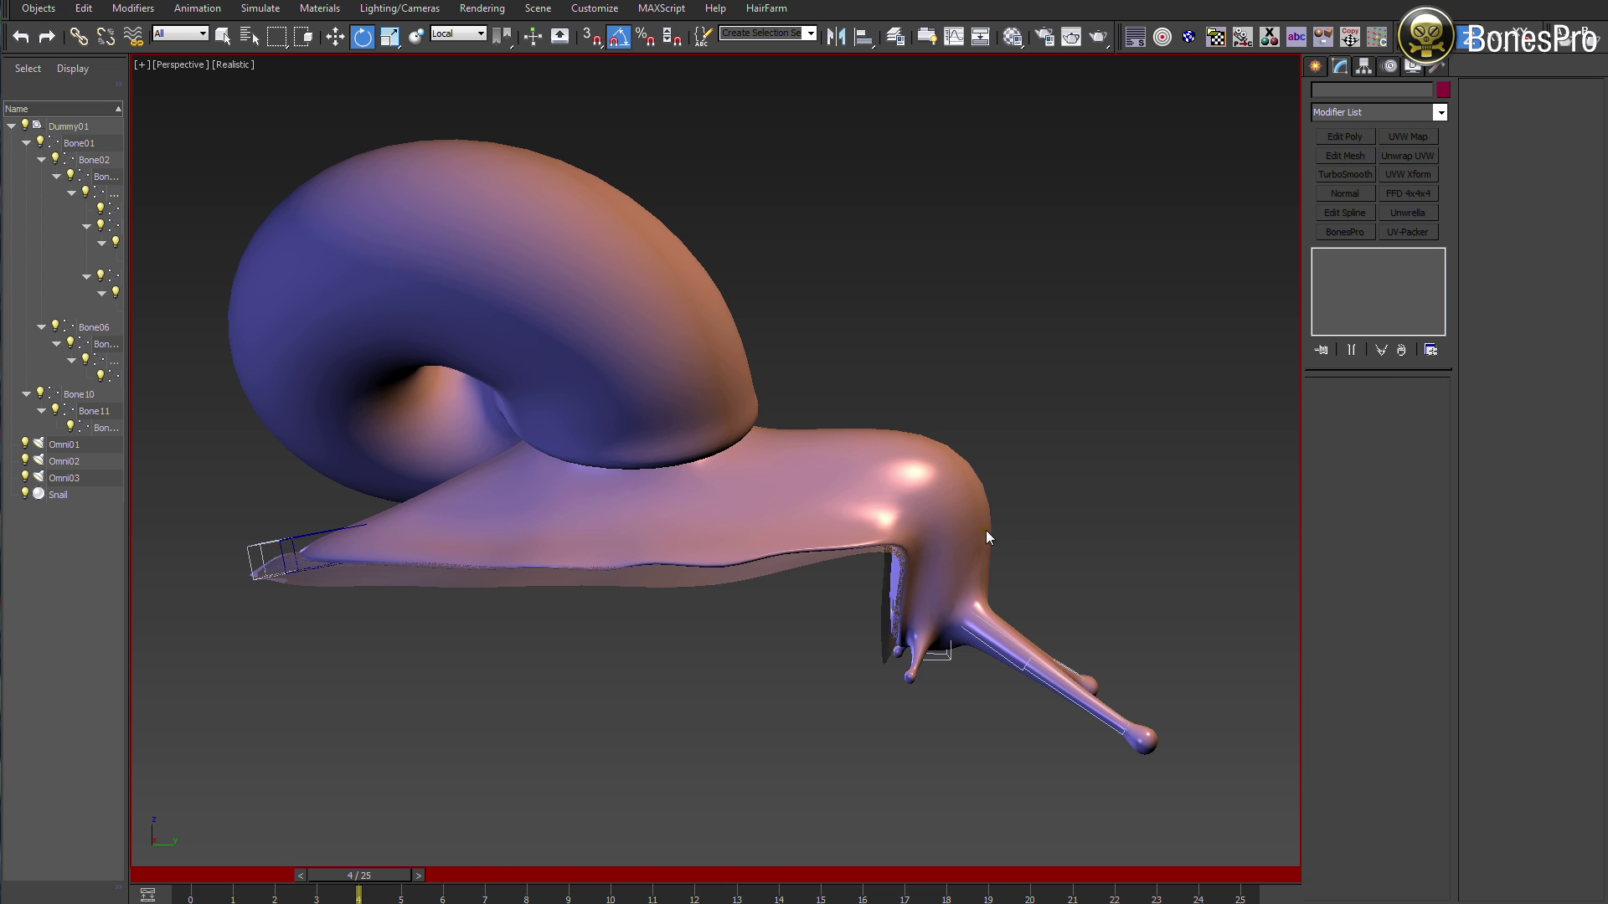
Step: Toggle Dual-Quaternion on the Snail mesh to compare the deformation around the bent head
scroll(1023, 496, "up", 4)
middle_click_drag(1025, 498, 1096, 481)
left_click(1345, 520)
scroll(1012, 516, "down", 3)
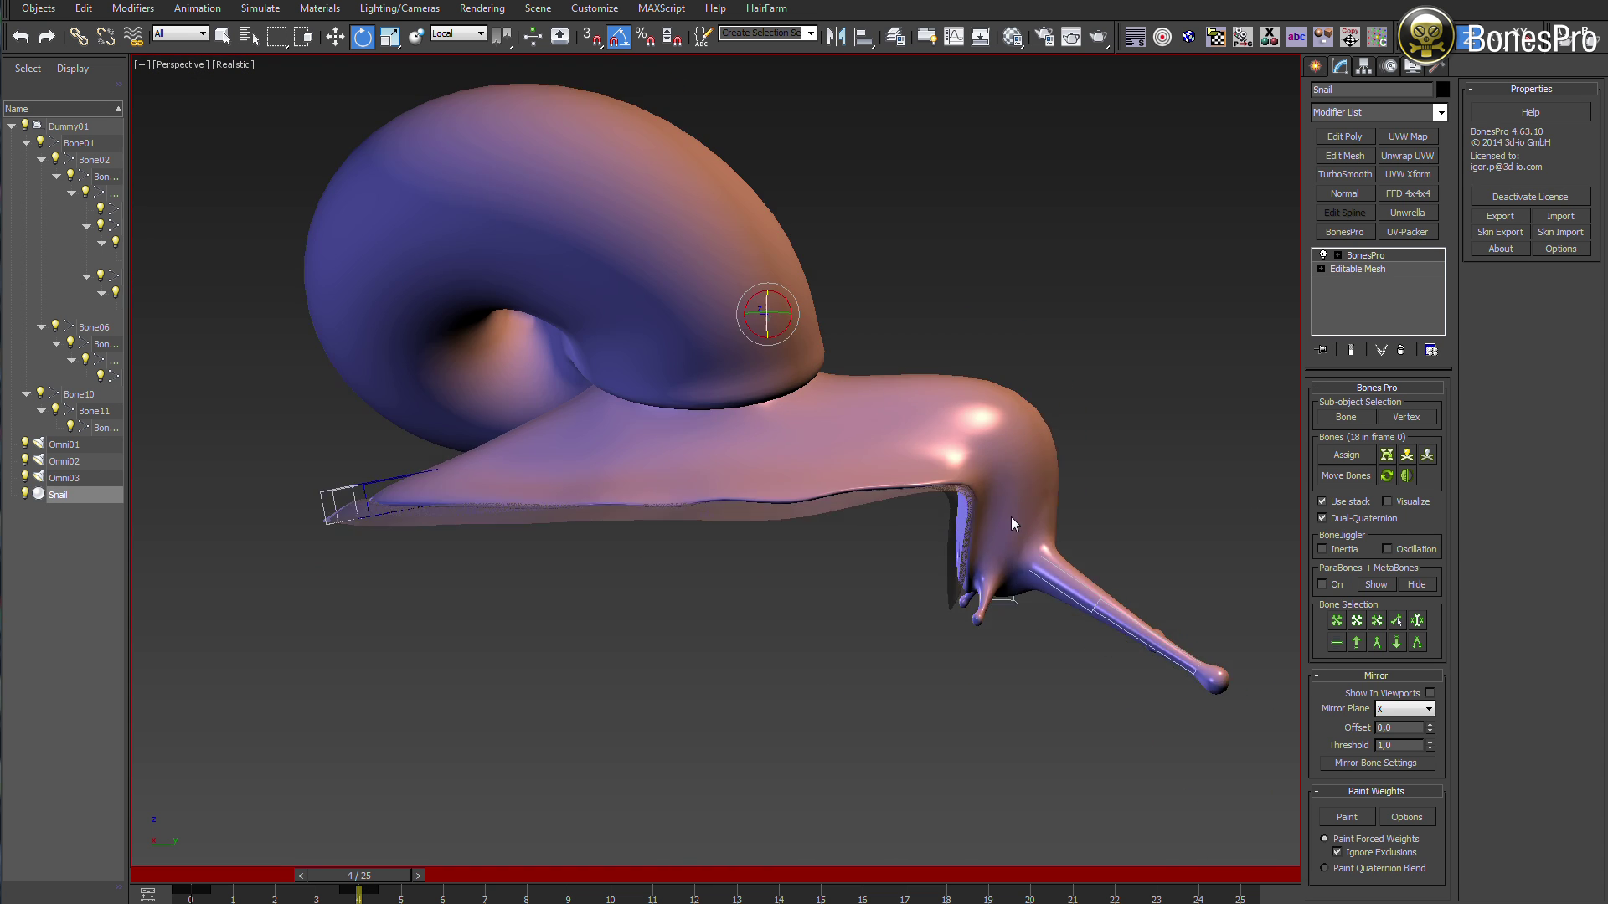
middle_click_drag(1012, 516, 1064, 557, "alt")
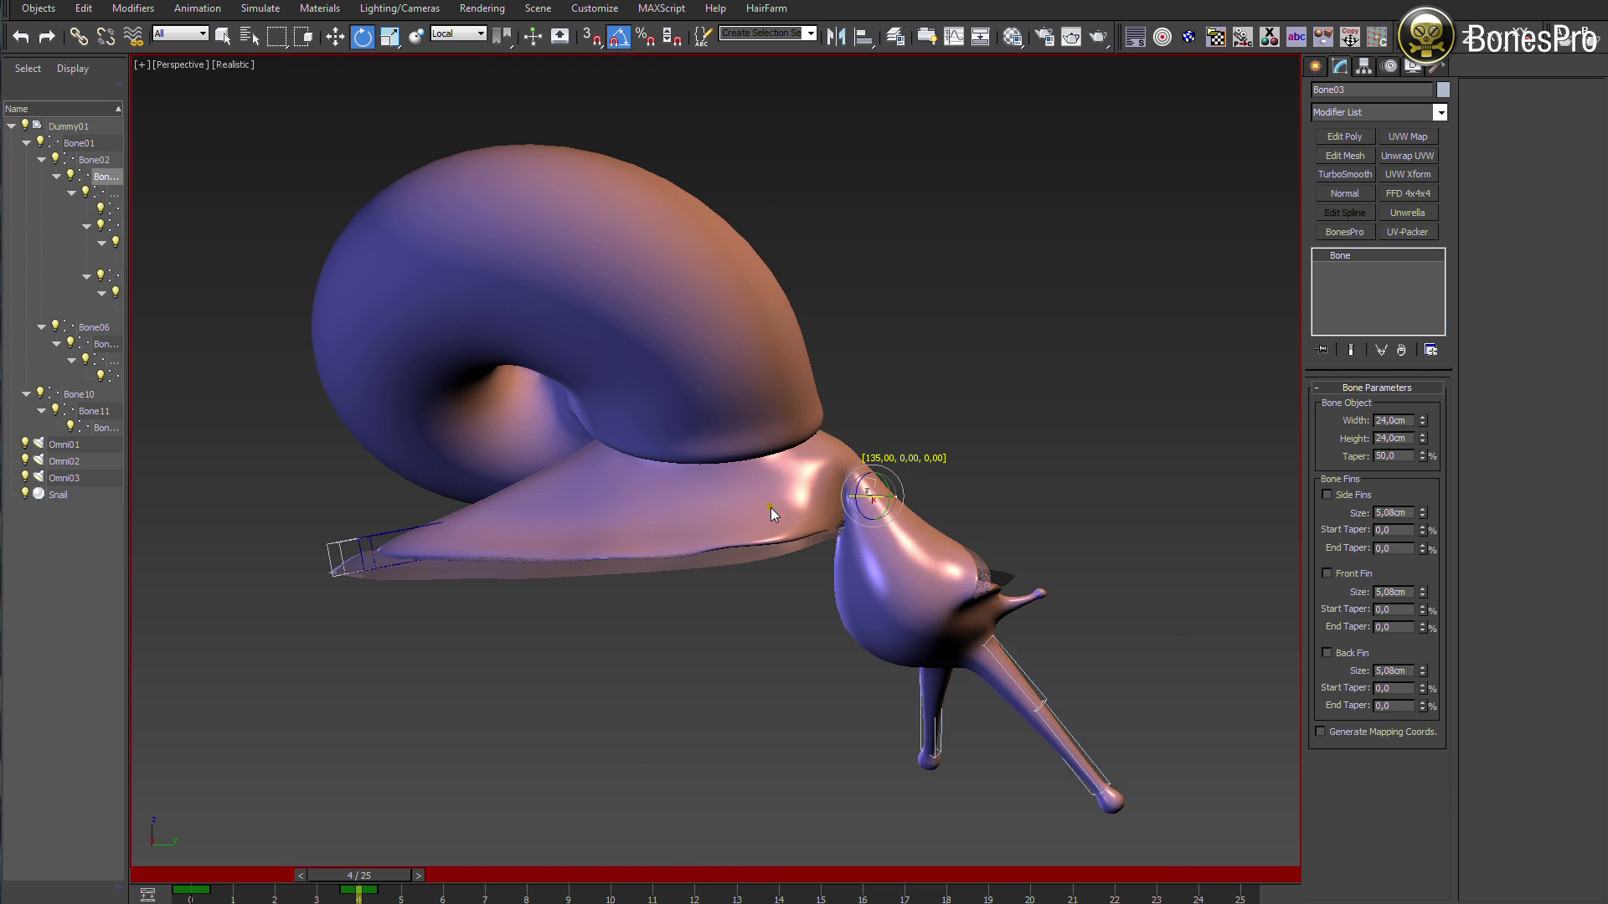
Step: Rotate Bone03 by 170 degrees about X at frame 4 and turn on Dual-Quaternion for the Snail mesh
left_click_drag(770, 508, 742, 514)
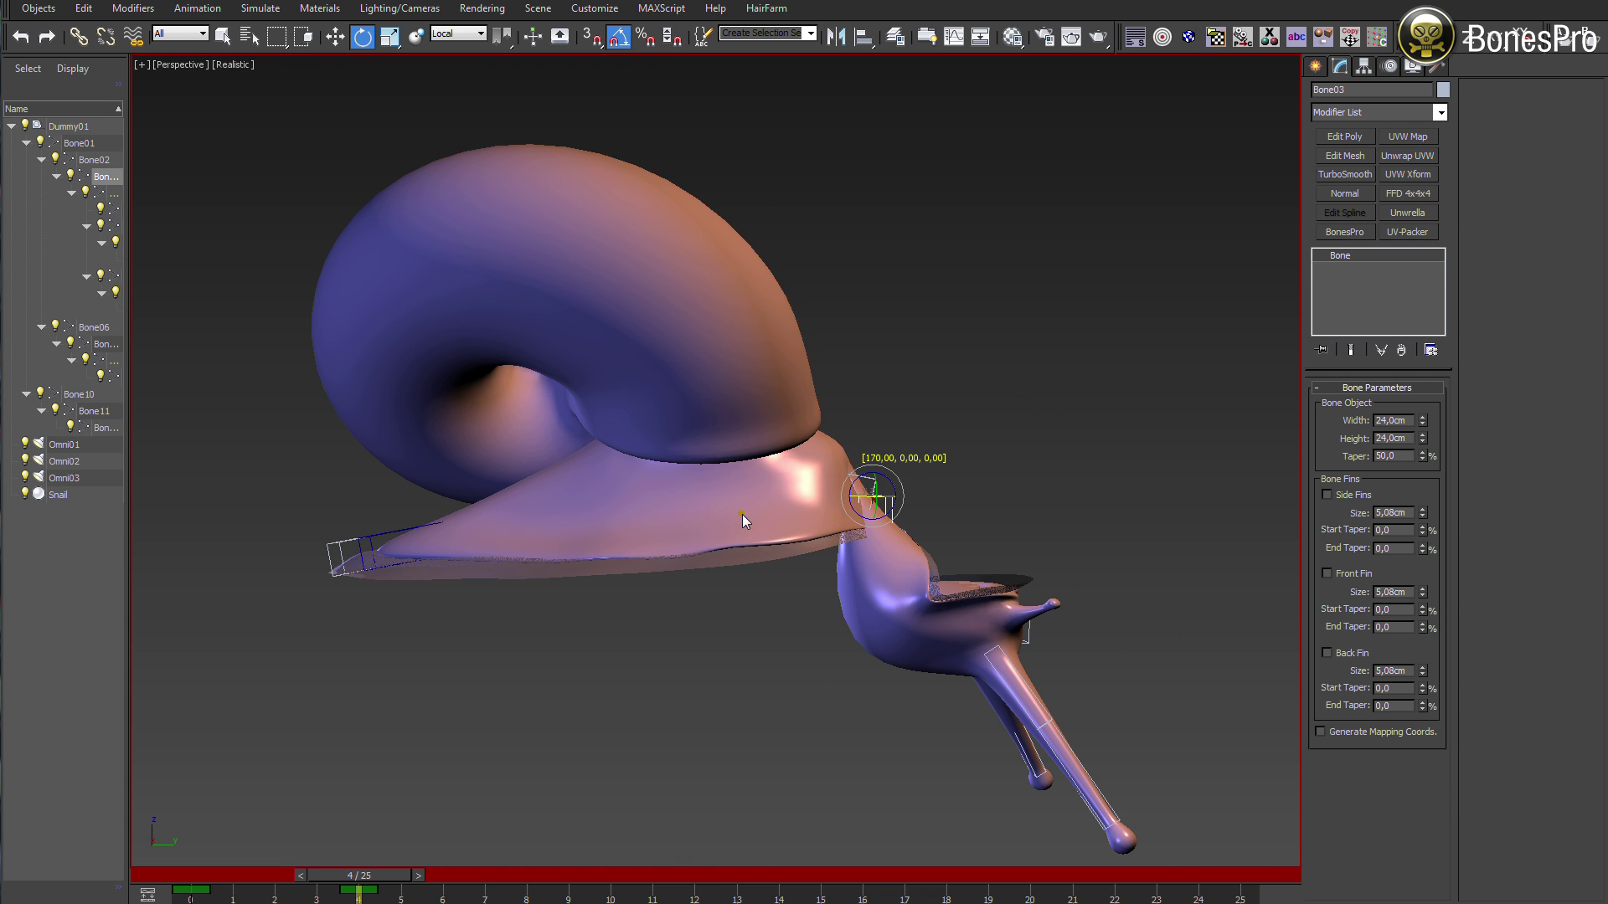
left_click(967, 573)
left_click(1343, 519)
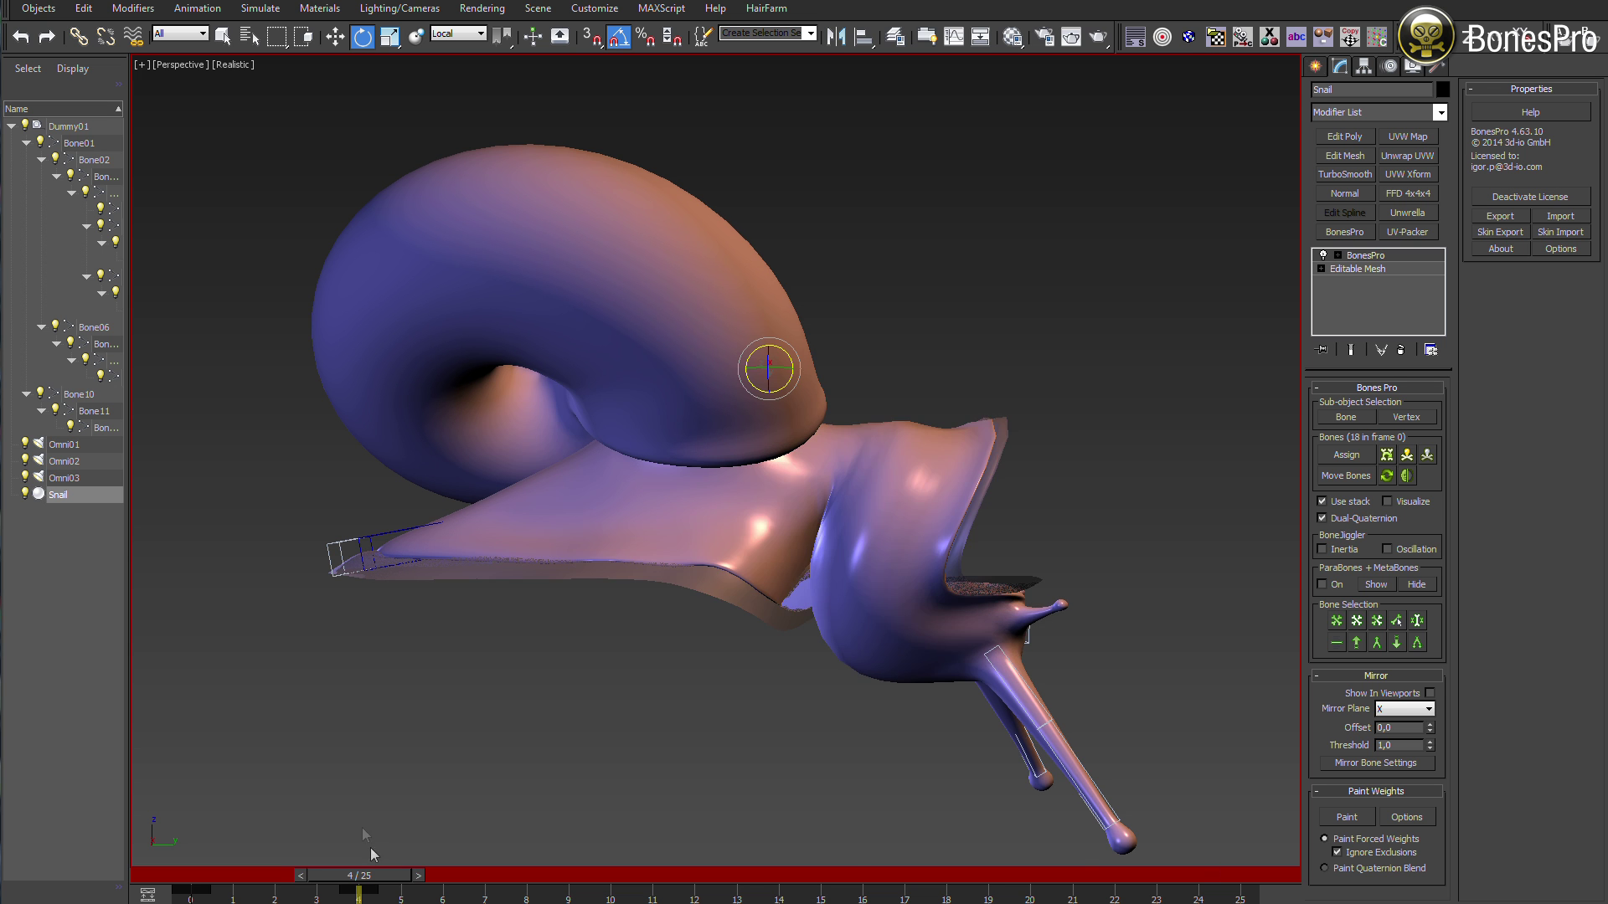
mouse_move(361, 875)
left_mouse_down()
mouse_move(199, 878)
mouse_move(365, 876)
left_mouse_up()
middle_click_drag(603, 714, 881, 559, "alt")
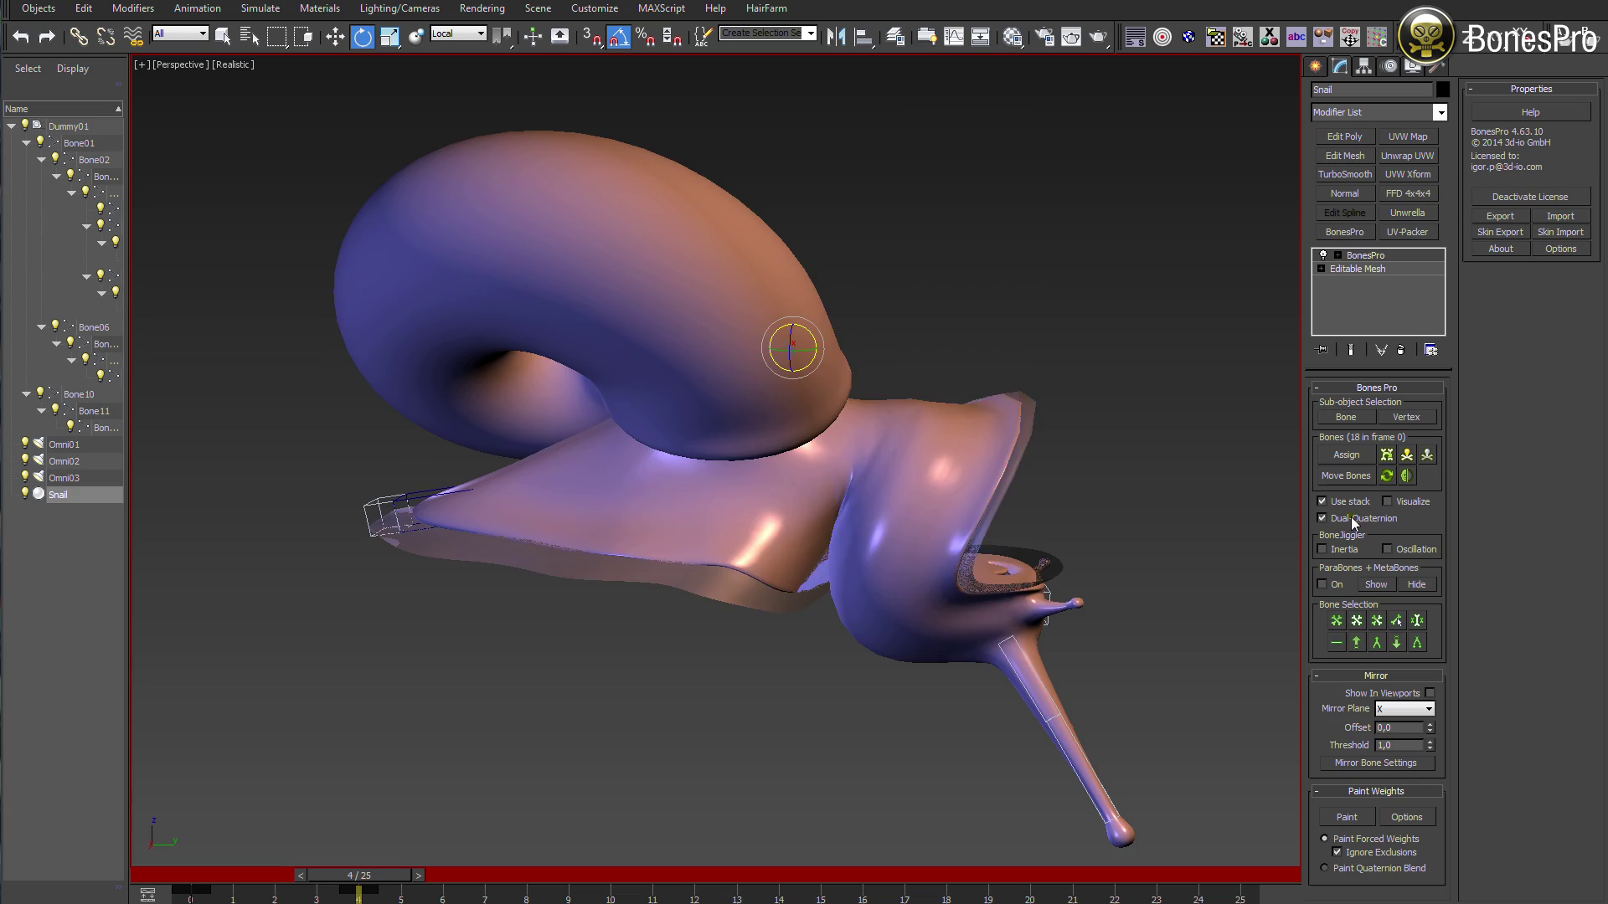
key("F4")
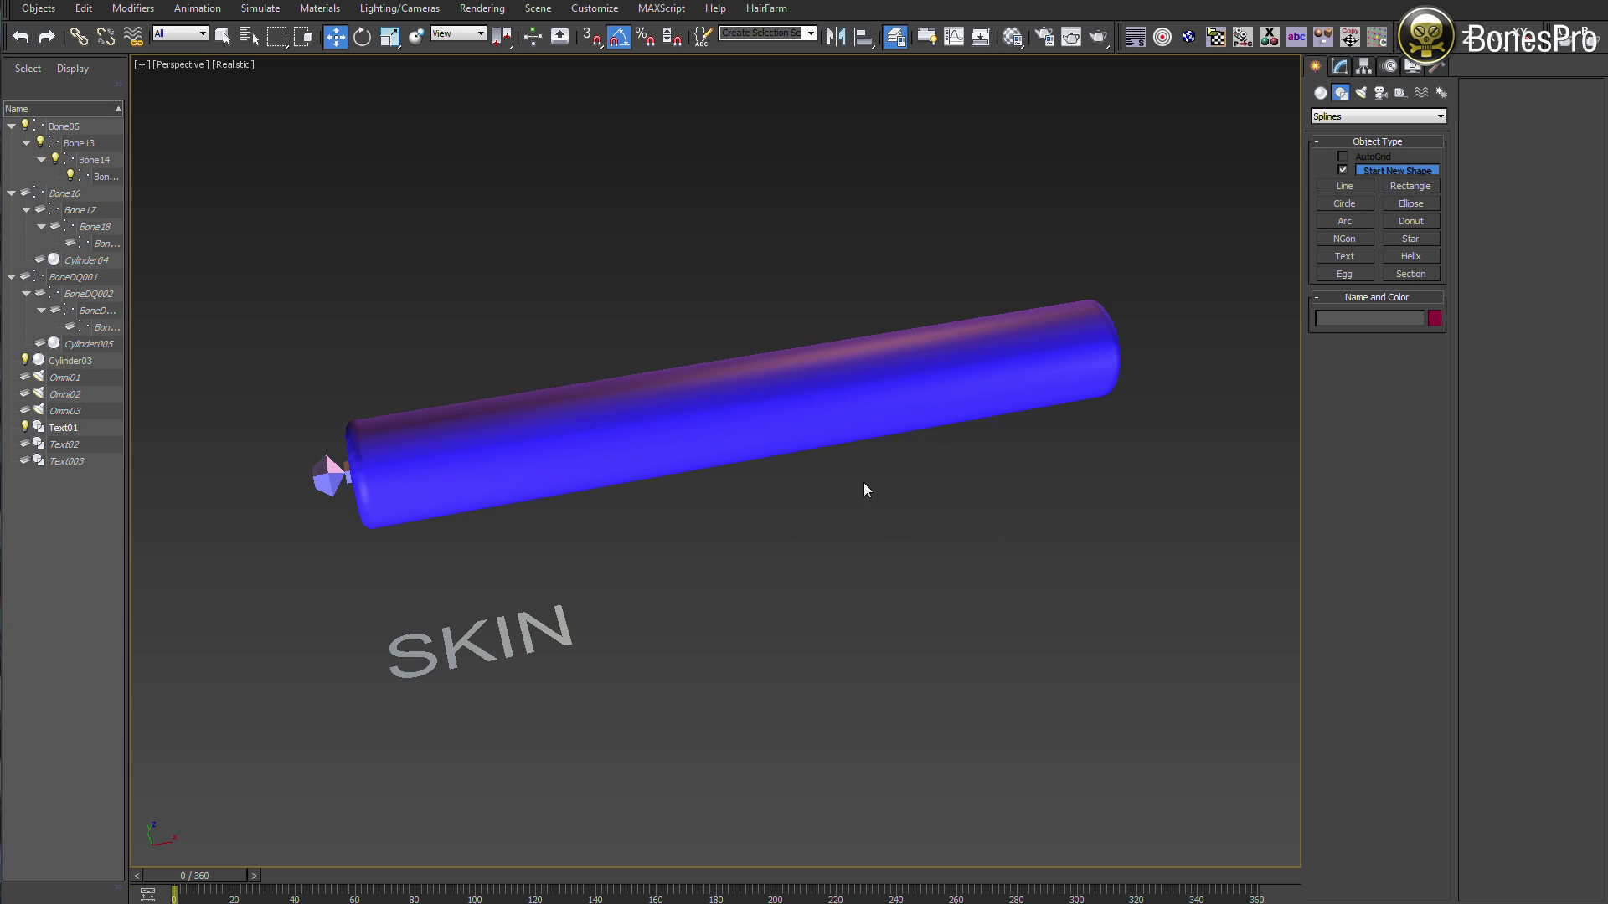
Step: Scrub the SKIN cylinder's bending animation to frame 46 and show the mesh with edged faces
middle_click_drag(867, 489, 916, 521)
left_click_drag(202, 876, 327, 875)
key("F4")
key("w")
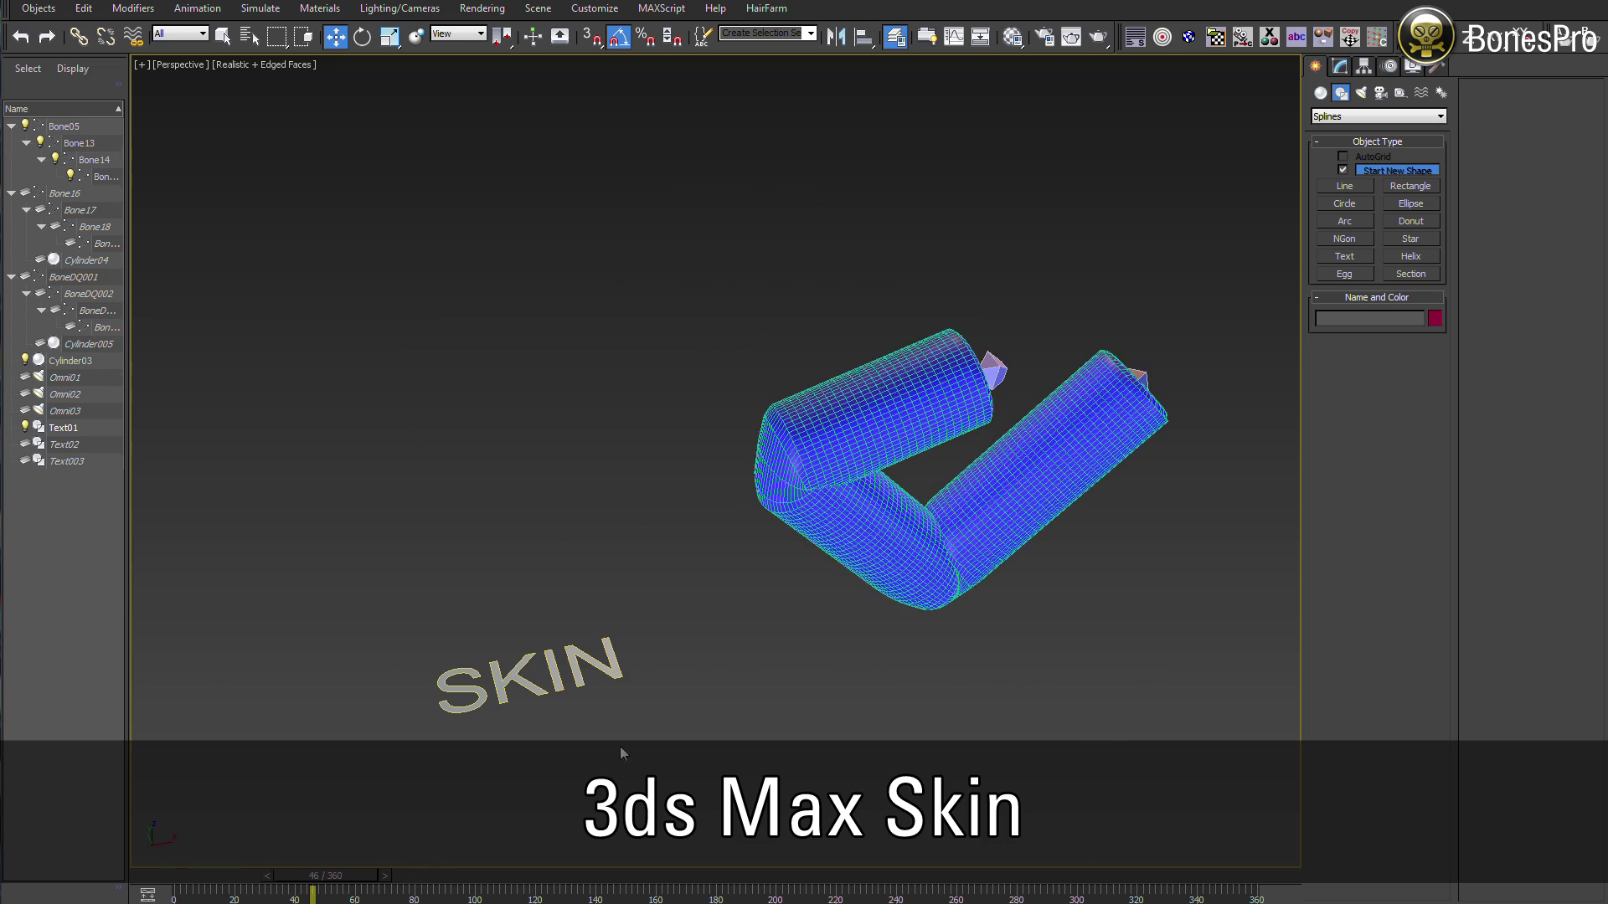
Step: Inspect the bone envelopes in Cylinder03's Skin modifier and scrub past frame 46 to check its bends
middle_click_drag(913, 703, 851, 647)
scroll(851, 648, "up", 3)
left_click(840, 567)
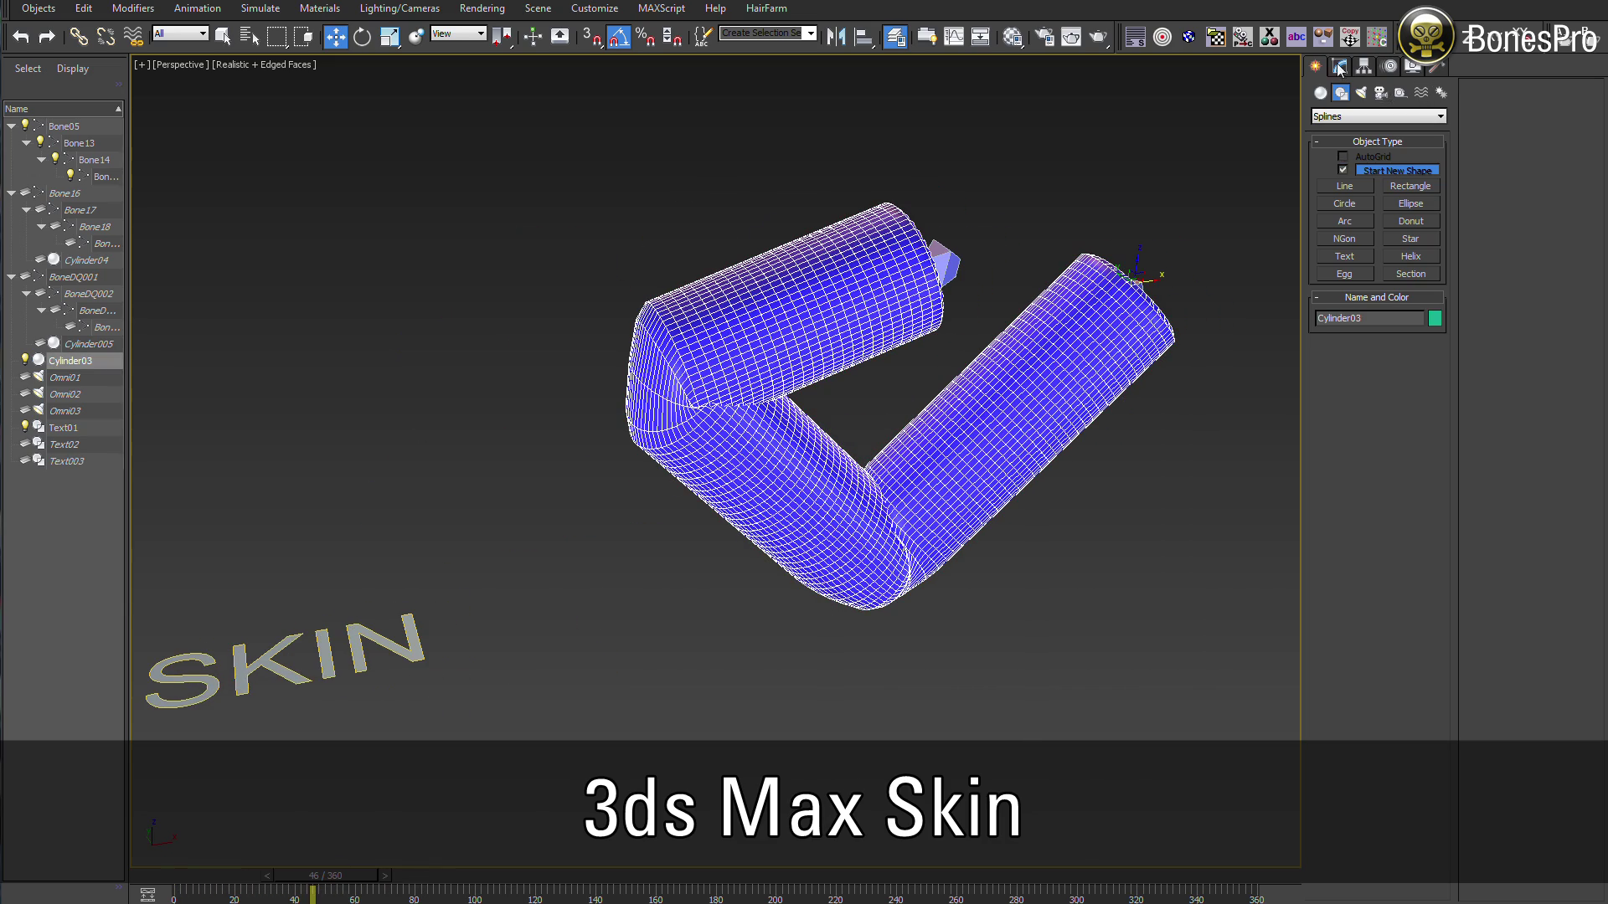
left_click(1370, 283)
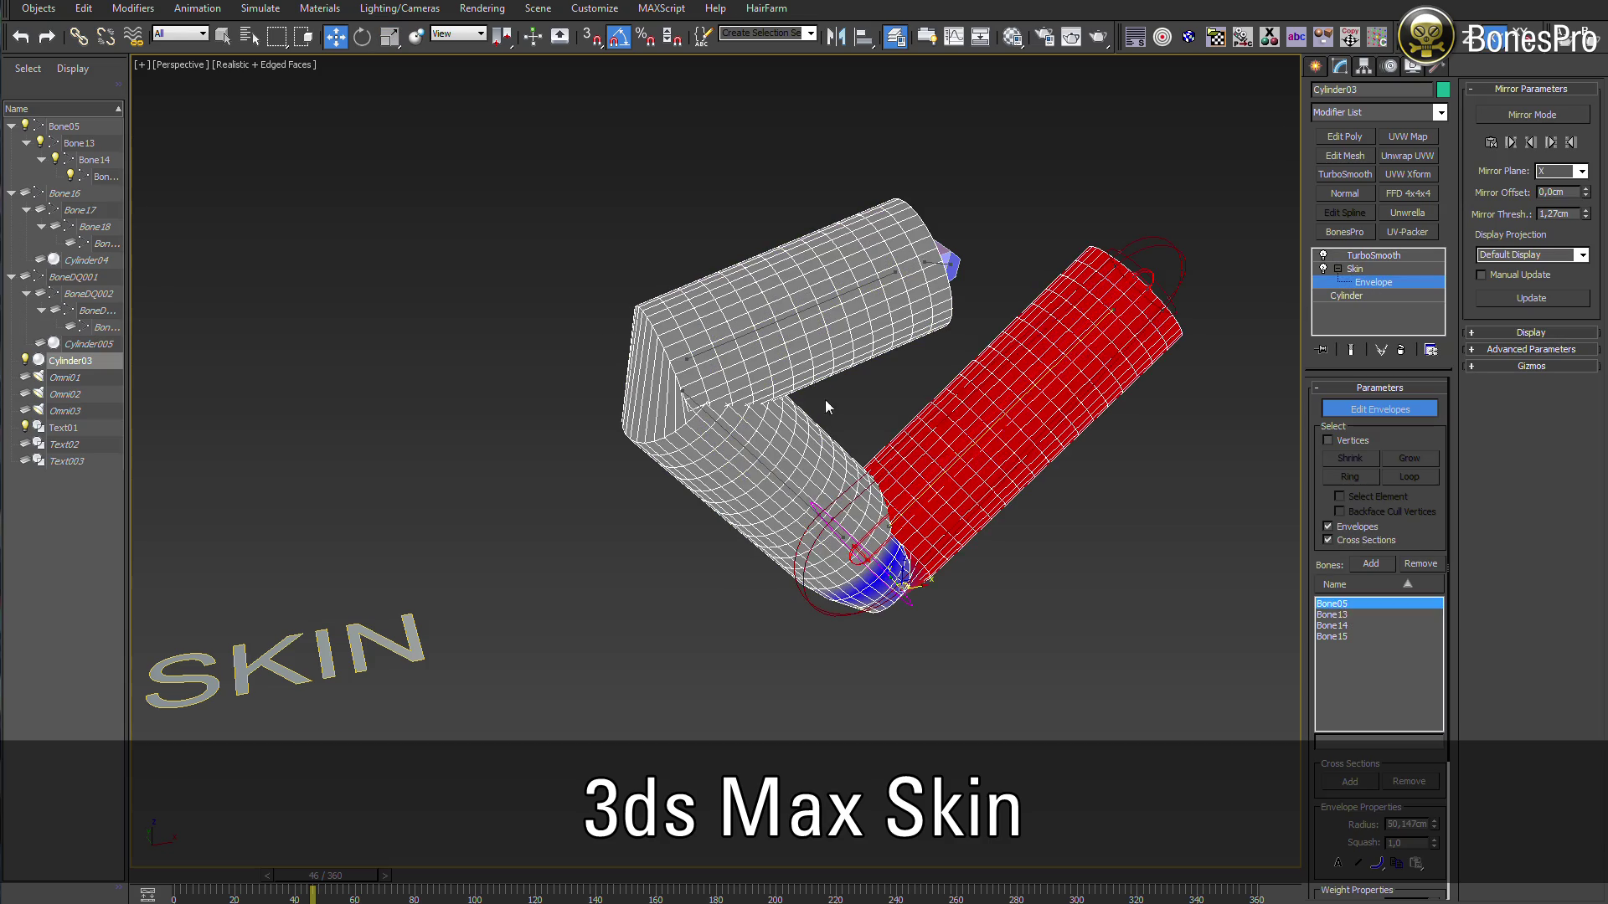
left_click(794, 493)
left_click(779, 327)
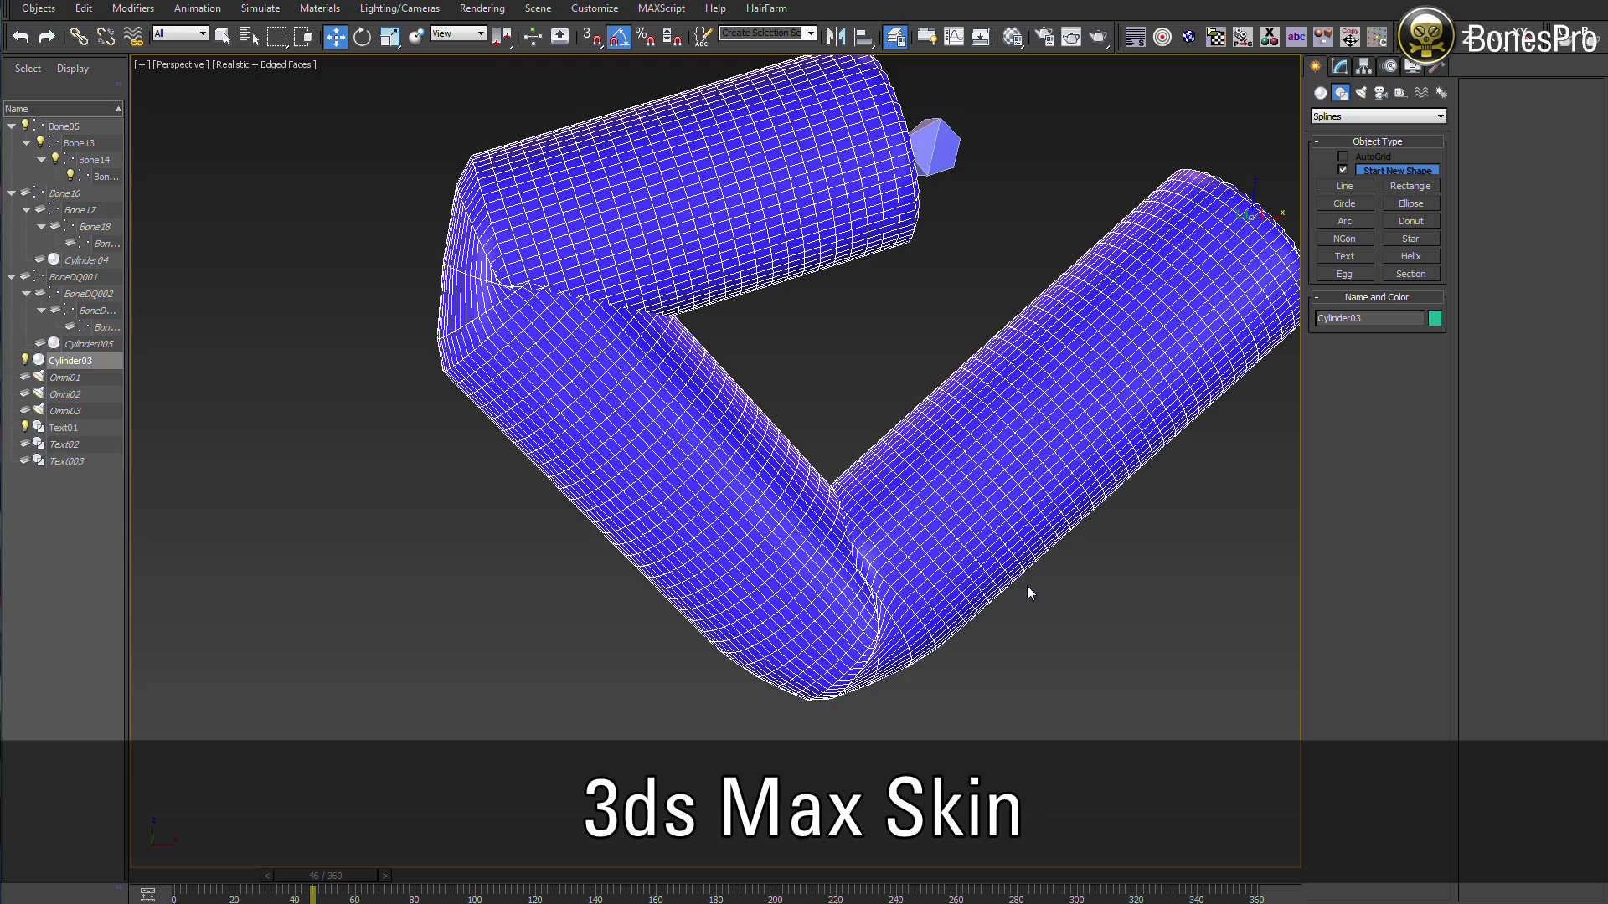
left_click_drag(310, 885, 365, 898)
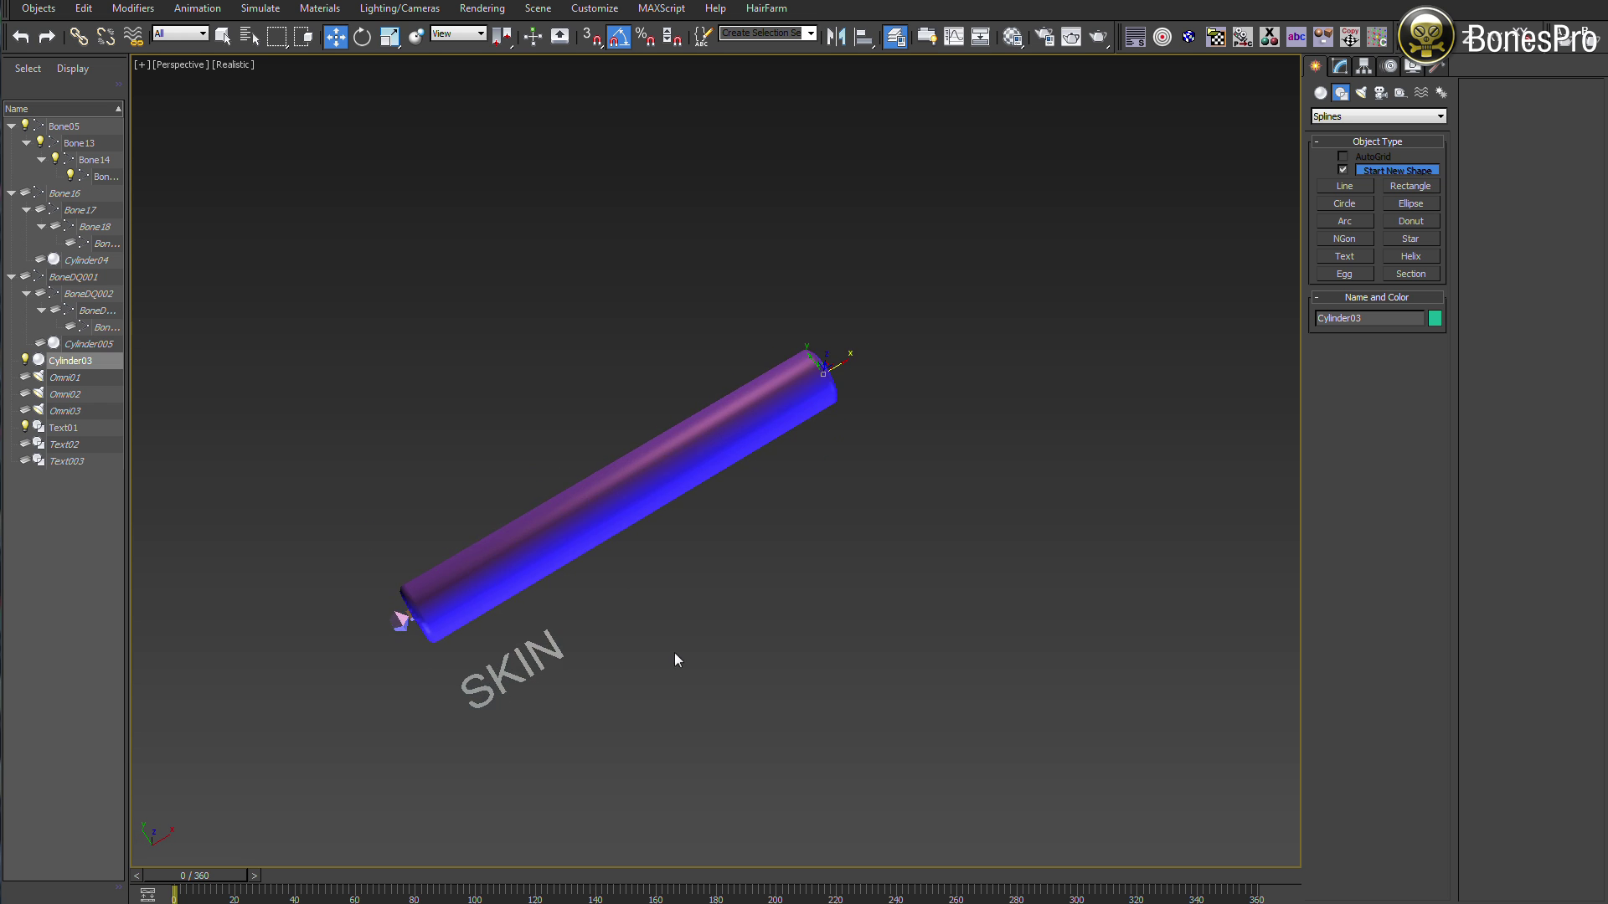
Step: Scrub the animation from frame 0 to frame 67 to compare the BONESPRO and SKIN cylinders' bends
scroll(859, 499, "up", 3)
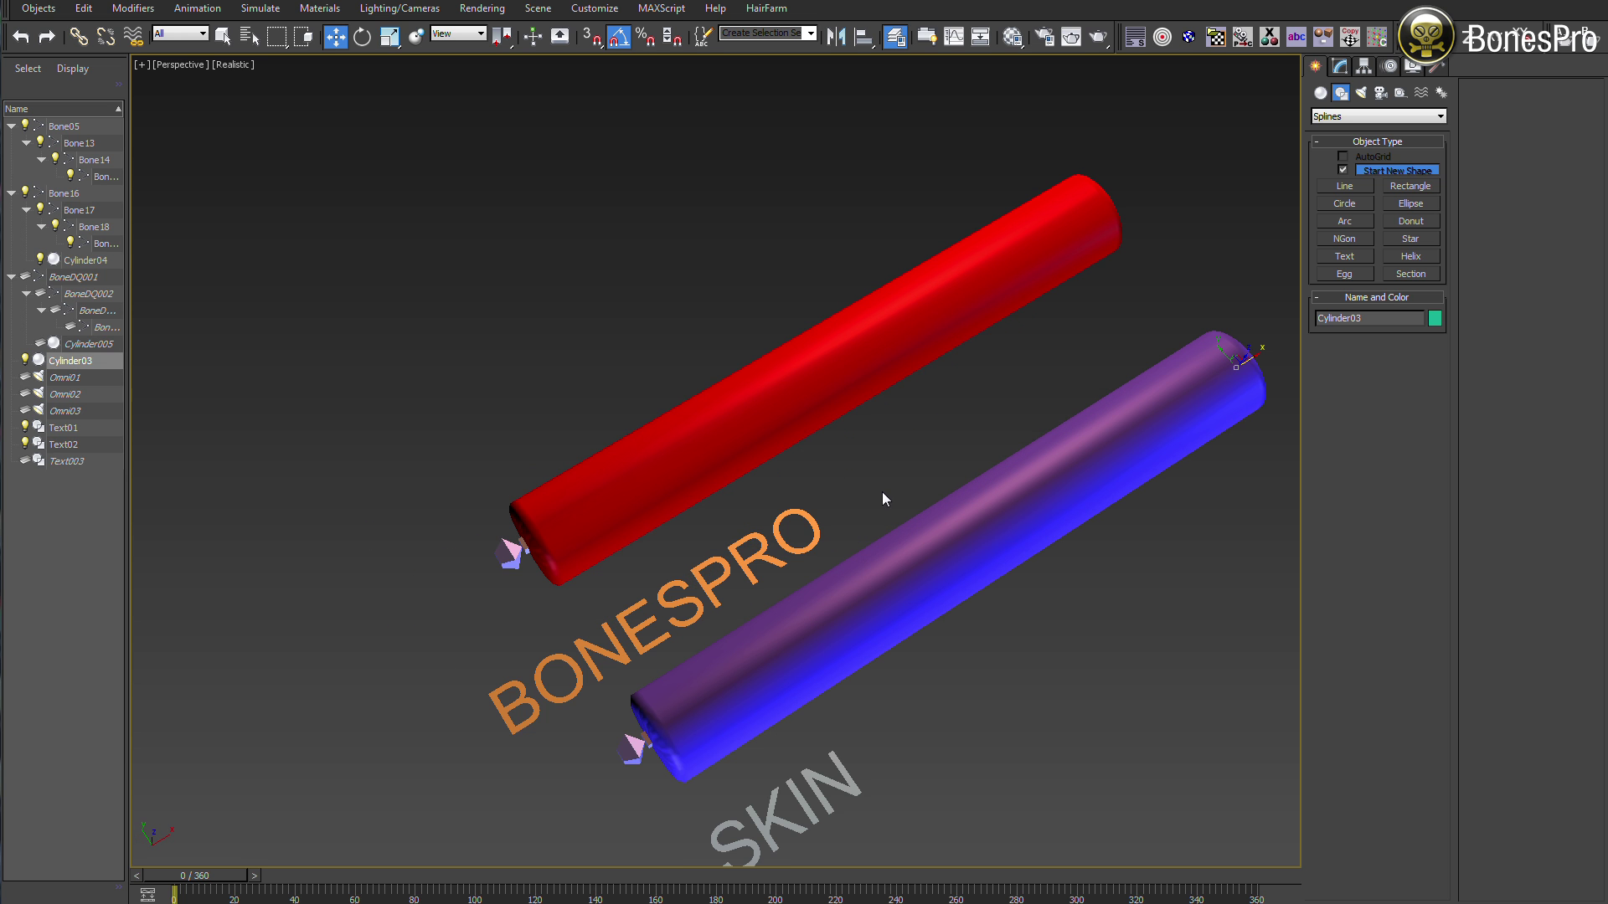
left_click_drag(178, 876, 372, 876)
middle_click_drag(825, 628, 1006, 499, "alt")
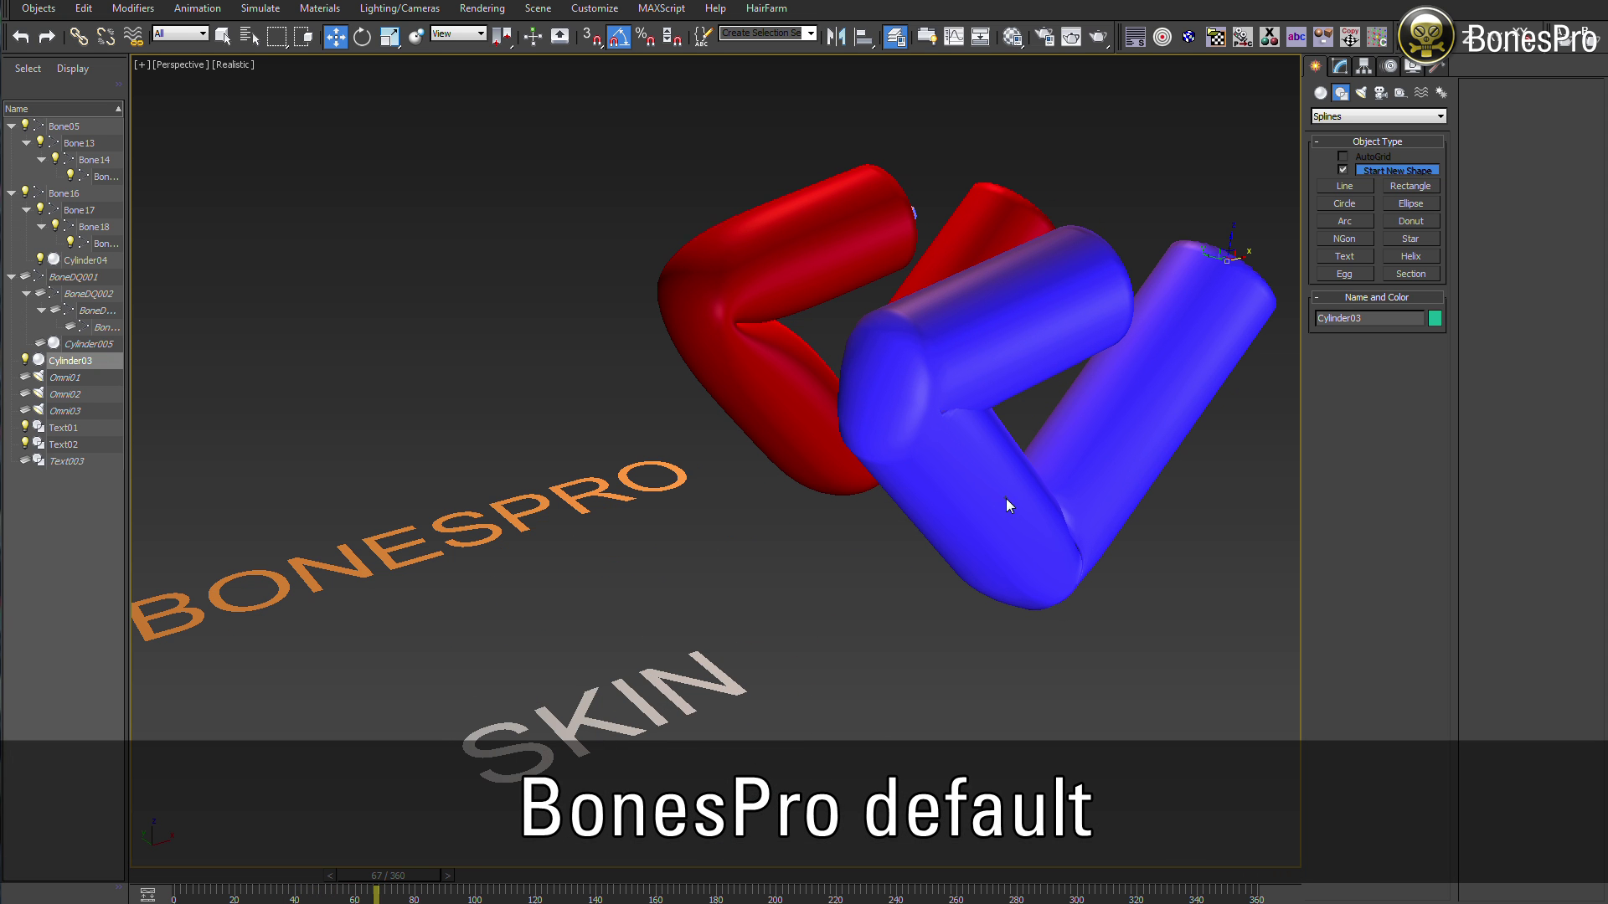
Step: Scrub the BONESPRO and SKIN cylinders' animation past frame 67 and toggle edged faces to inspect the bends
left_click_drag(354, 887, 396, 900)
key("F4")
left_click(735, 657)
middle_click_drag(736, 657, 943, 667, "alt")
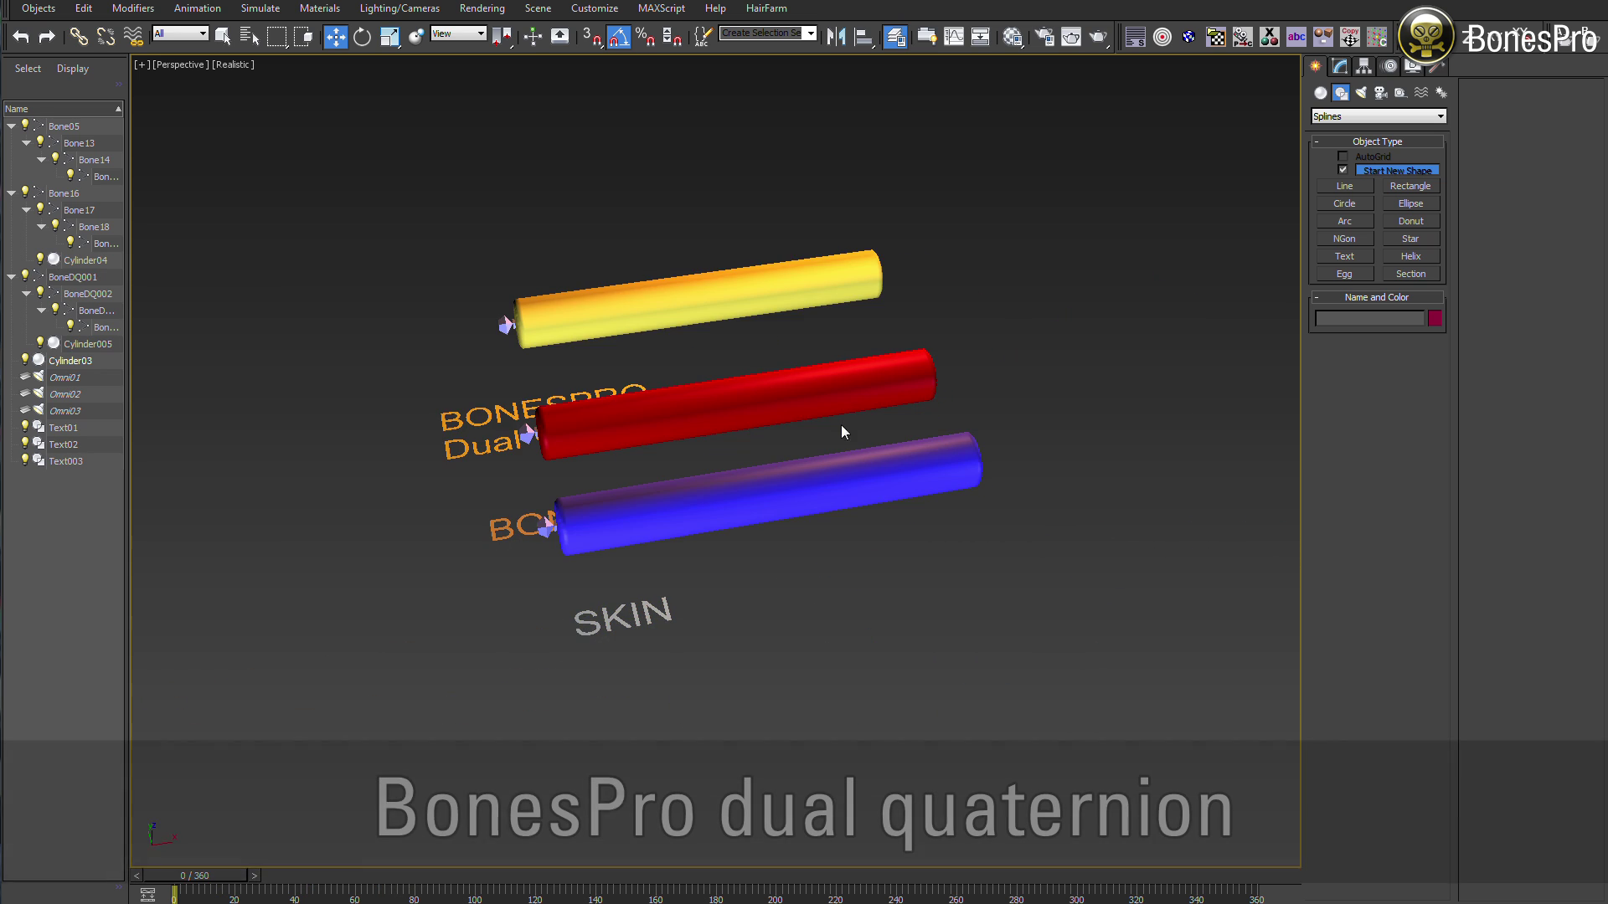
Step: Scrub the Dual Quaternion, BONESPRO and SKIN cylinders from frame 0 to frame 68 and back to compare their bends
scroll(841, 424, "up", 4)
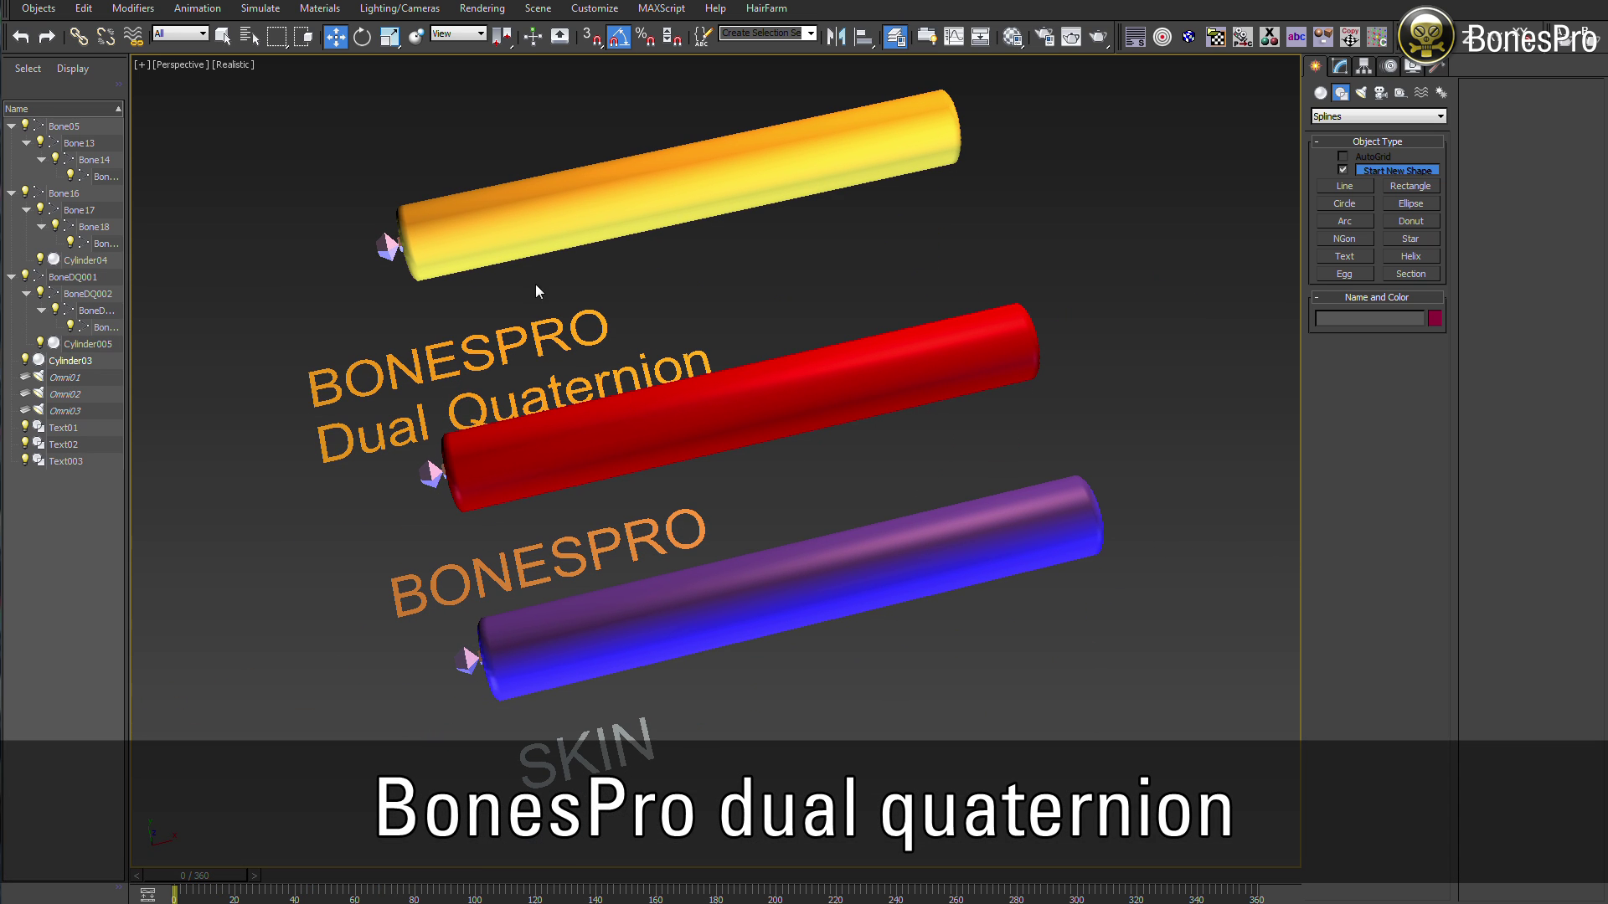
left_click_drag(202, 879, 373, 872)
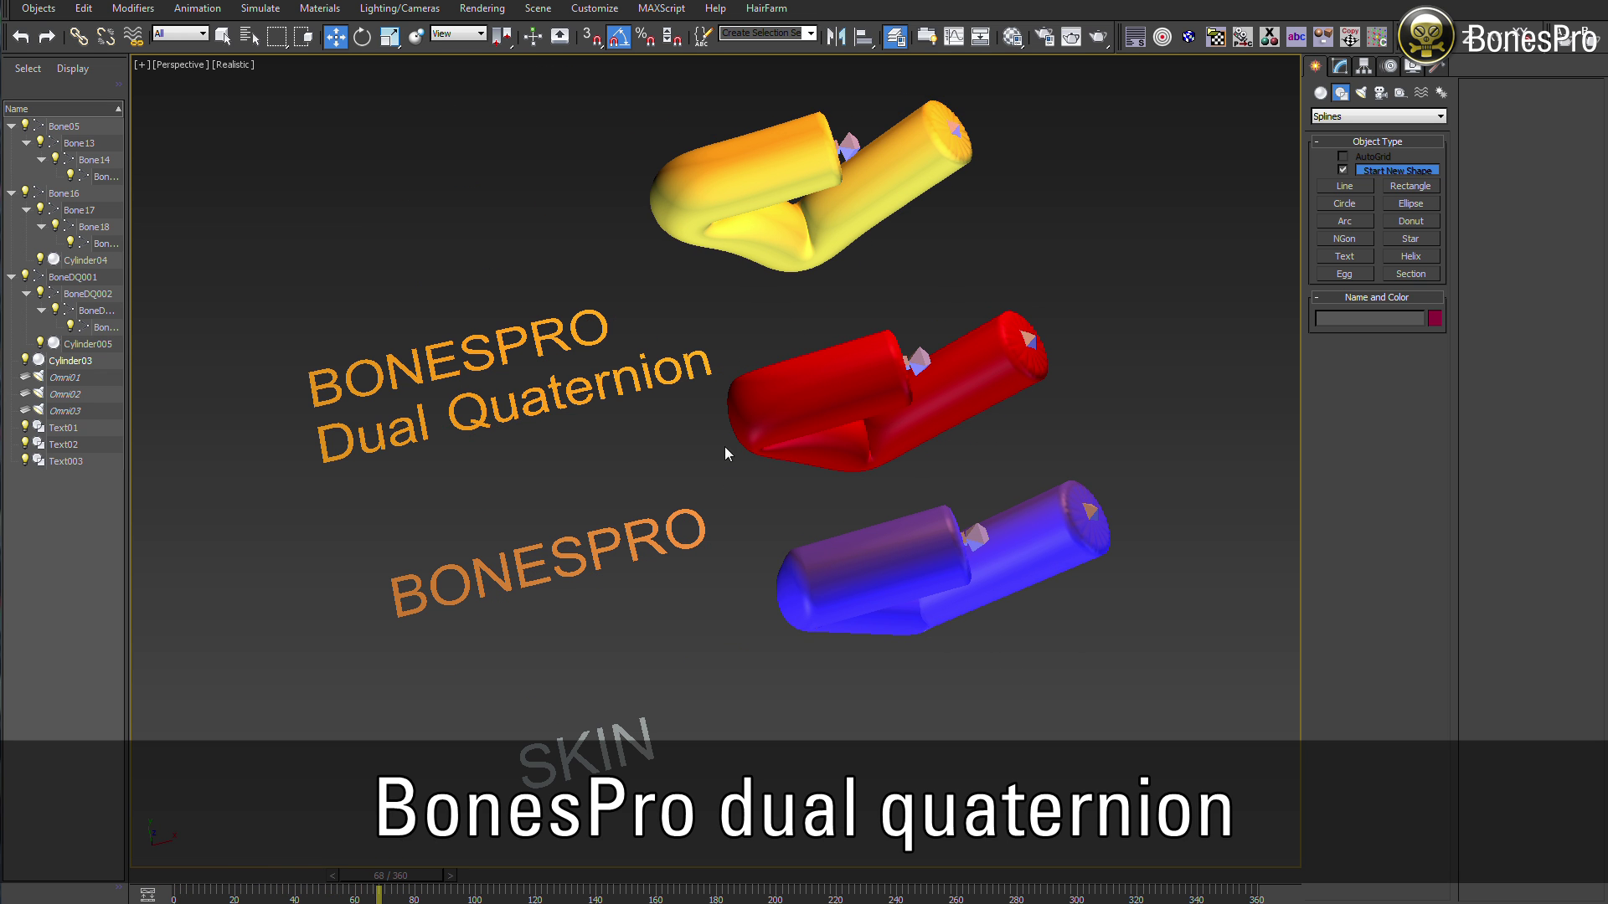
middle_click_drag(725, 446, 810, 539, "alt")
scroll(719, 490, "up", 3)
left_click_drag(385, 880, 316, 890)
scroll(742, 566, "up", 1)
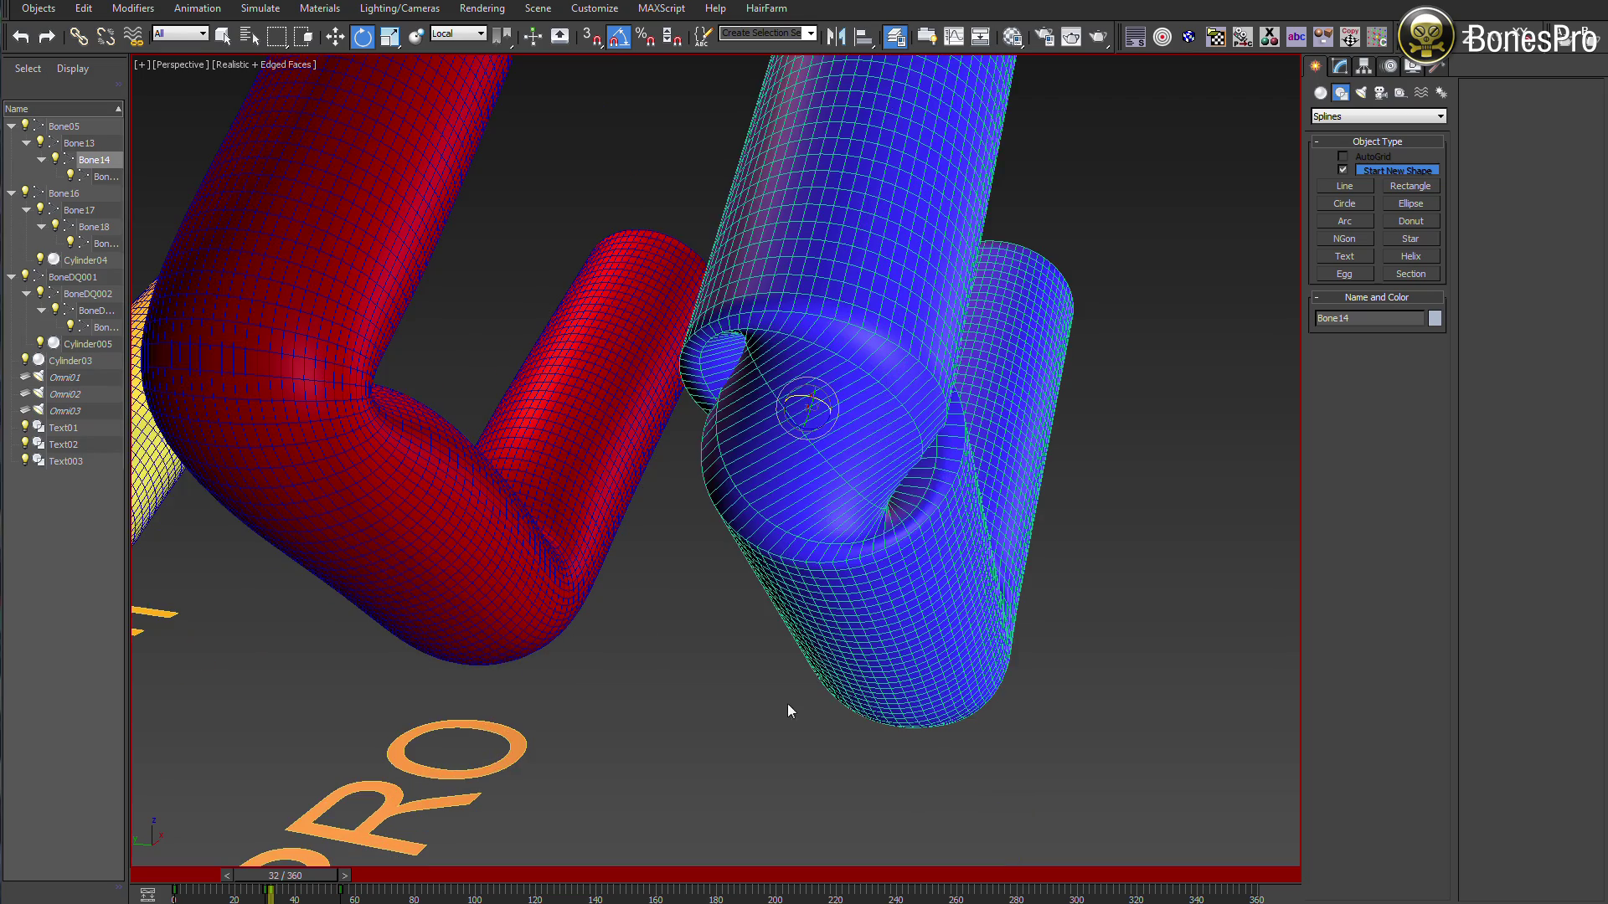
Step: At frame 32, rotate the third bone of the SKIN, BONESPRO and Dual Quaternion rigs to compare how each cylinder deforms
left_click_drag(817, 449, 781, 501)
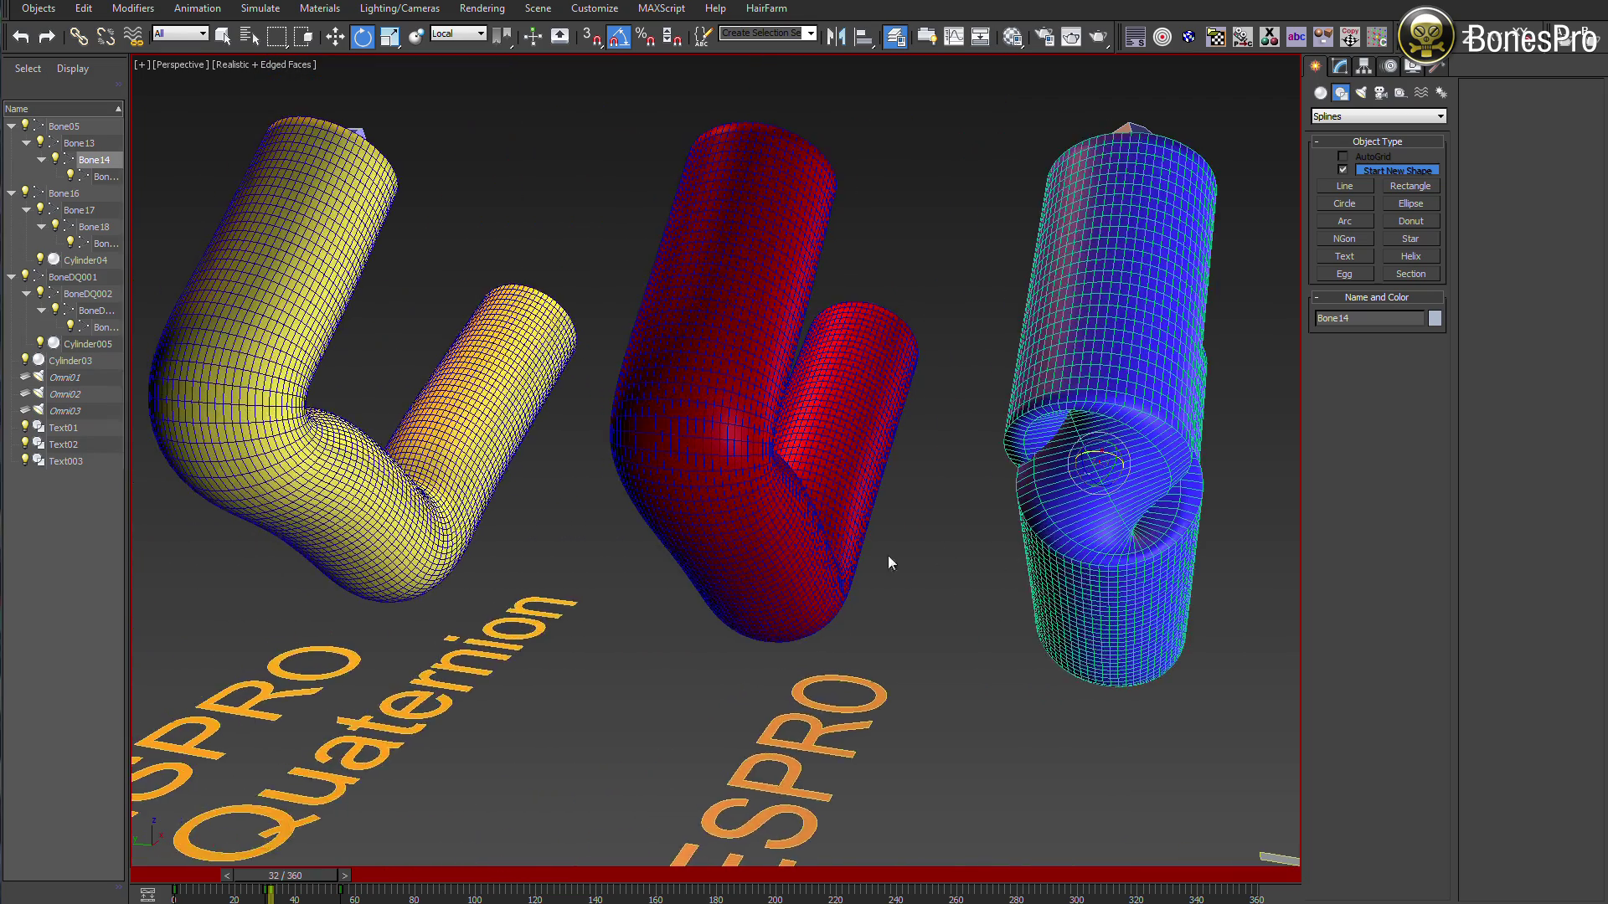
left_click(706, 437)
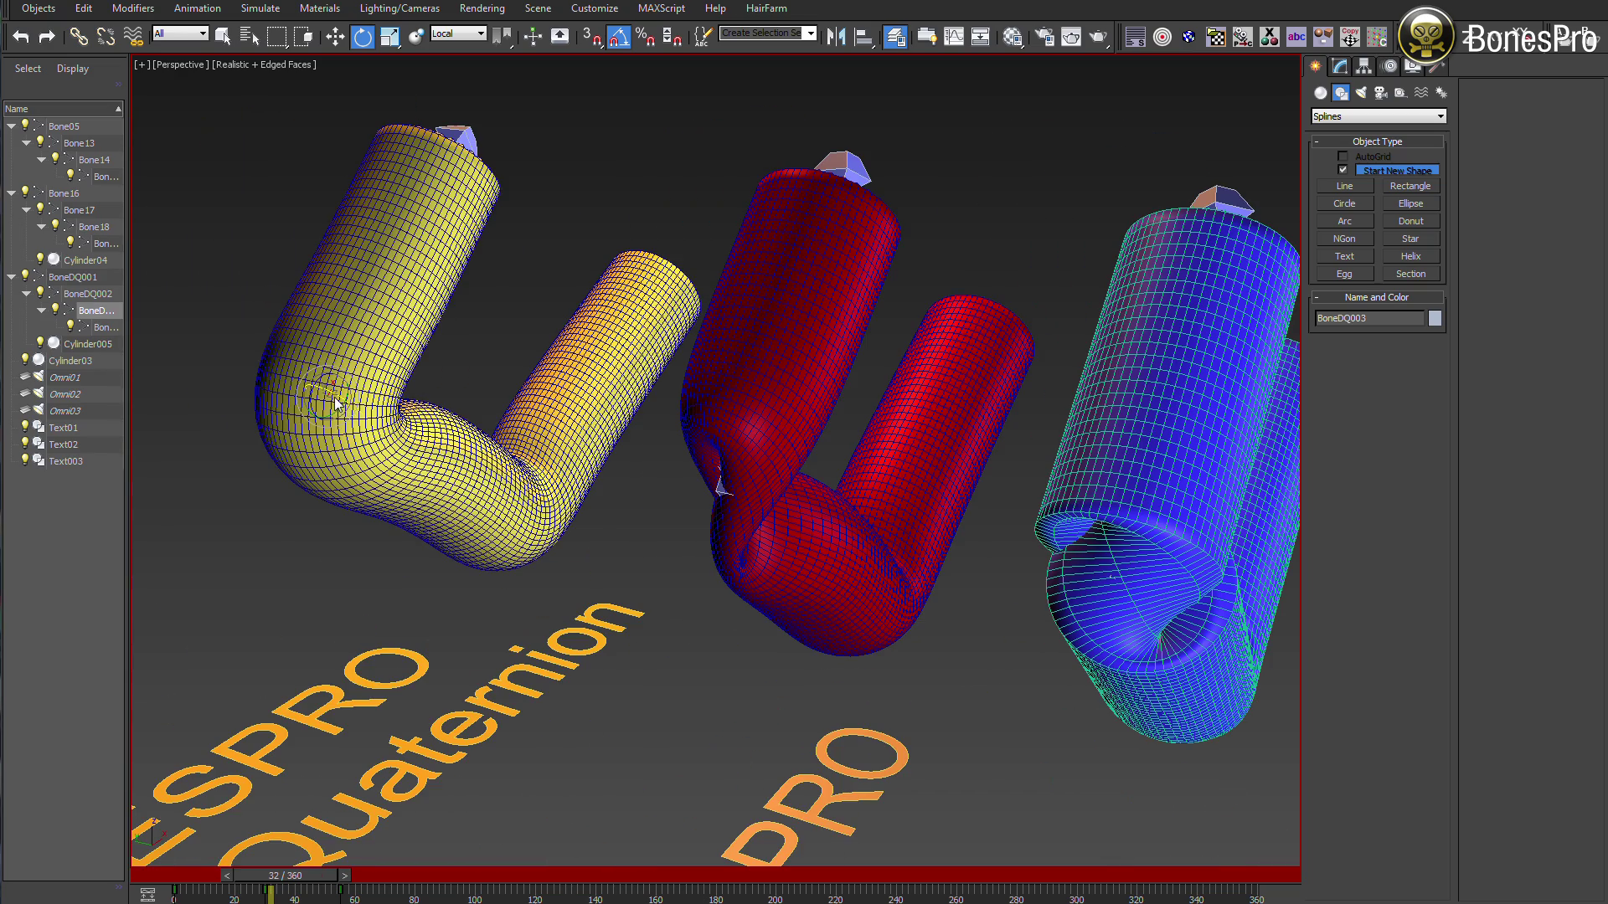
left_click_drag(335, 404, 478, 470)
left_click_drag(477, 471, 498, 481)
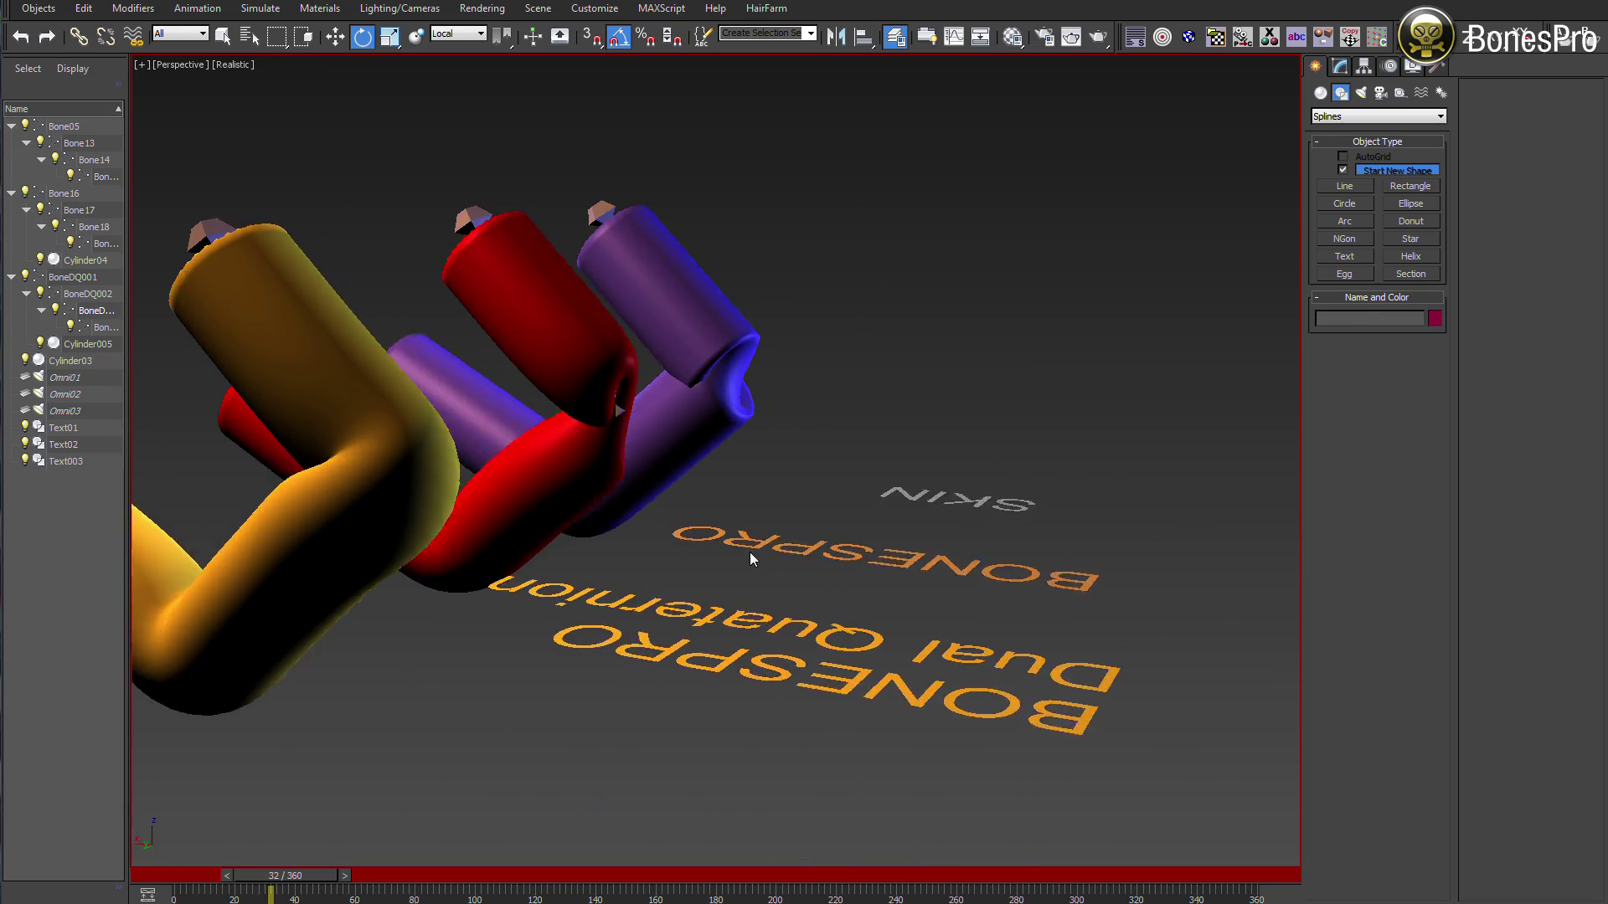
middle_click_drag(751, 551, 787, 528, "alt")
scroll(980, 523, "down", 3)
key("w")
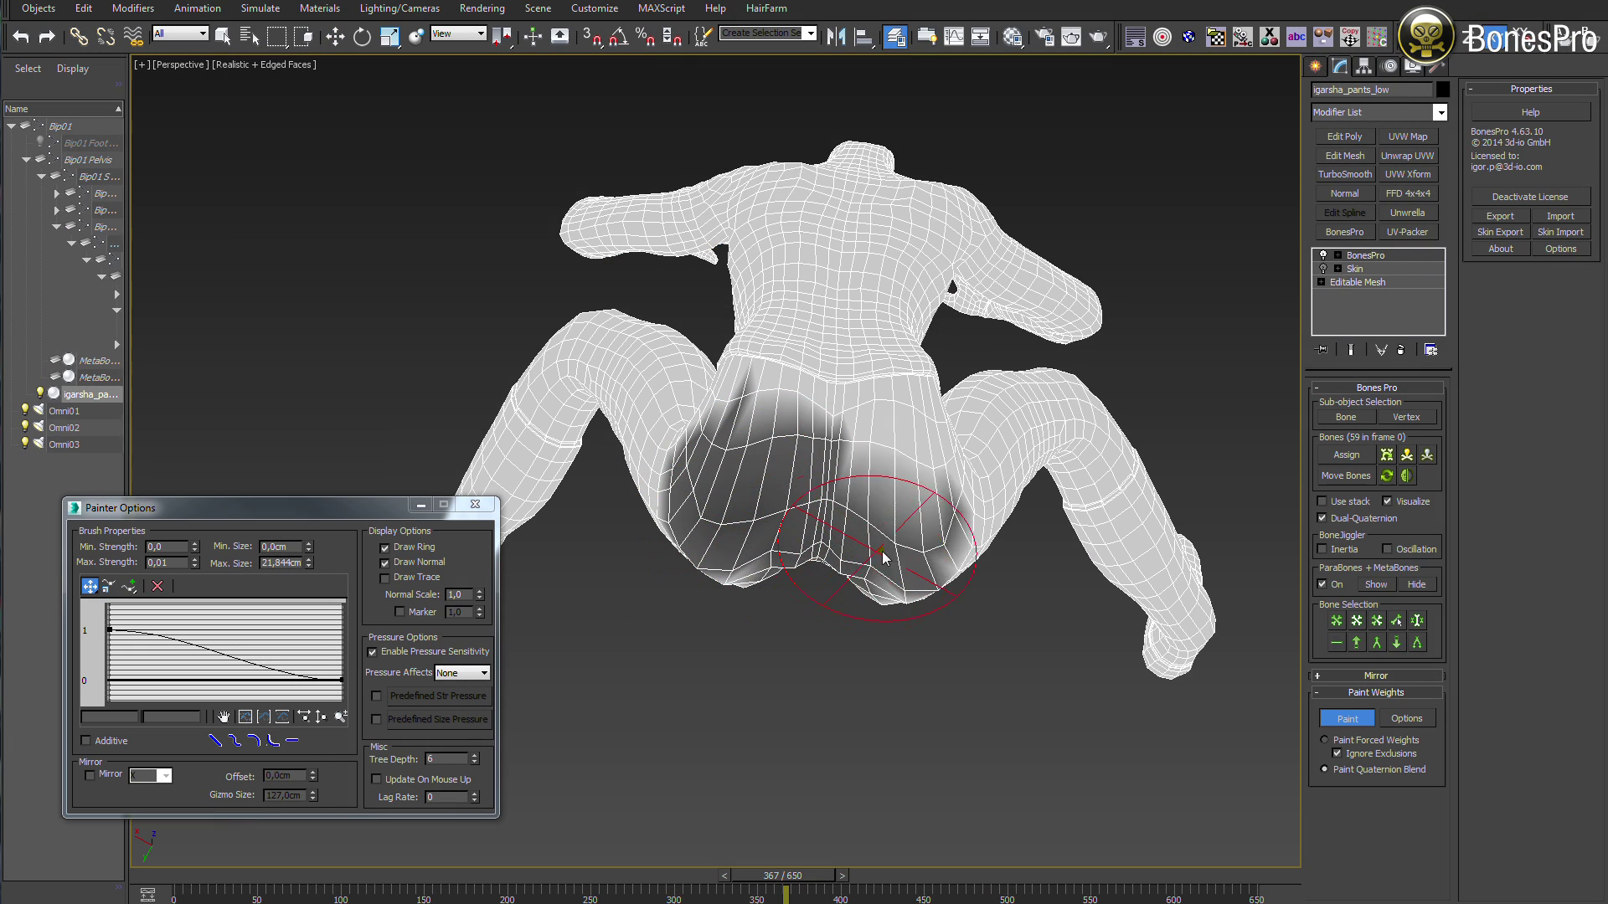
Step: Paint the quaternion blend mask over the buttocks of igarsha_pants_low at frame 367 with a max strength of 0,01
mouse_move(766, 558)
left_mouse_down()
mouse_move(691, 555)
mouse_move(749, 573)
left_mouse_up()
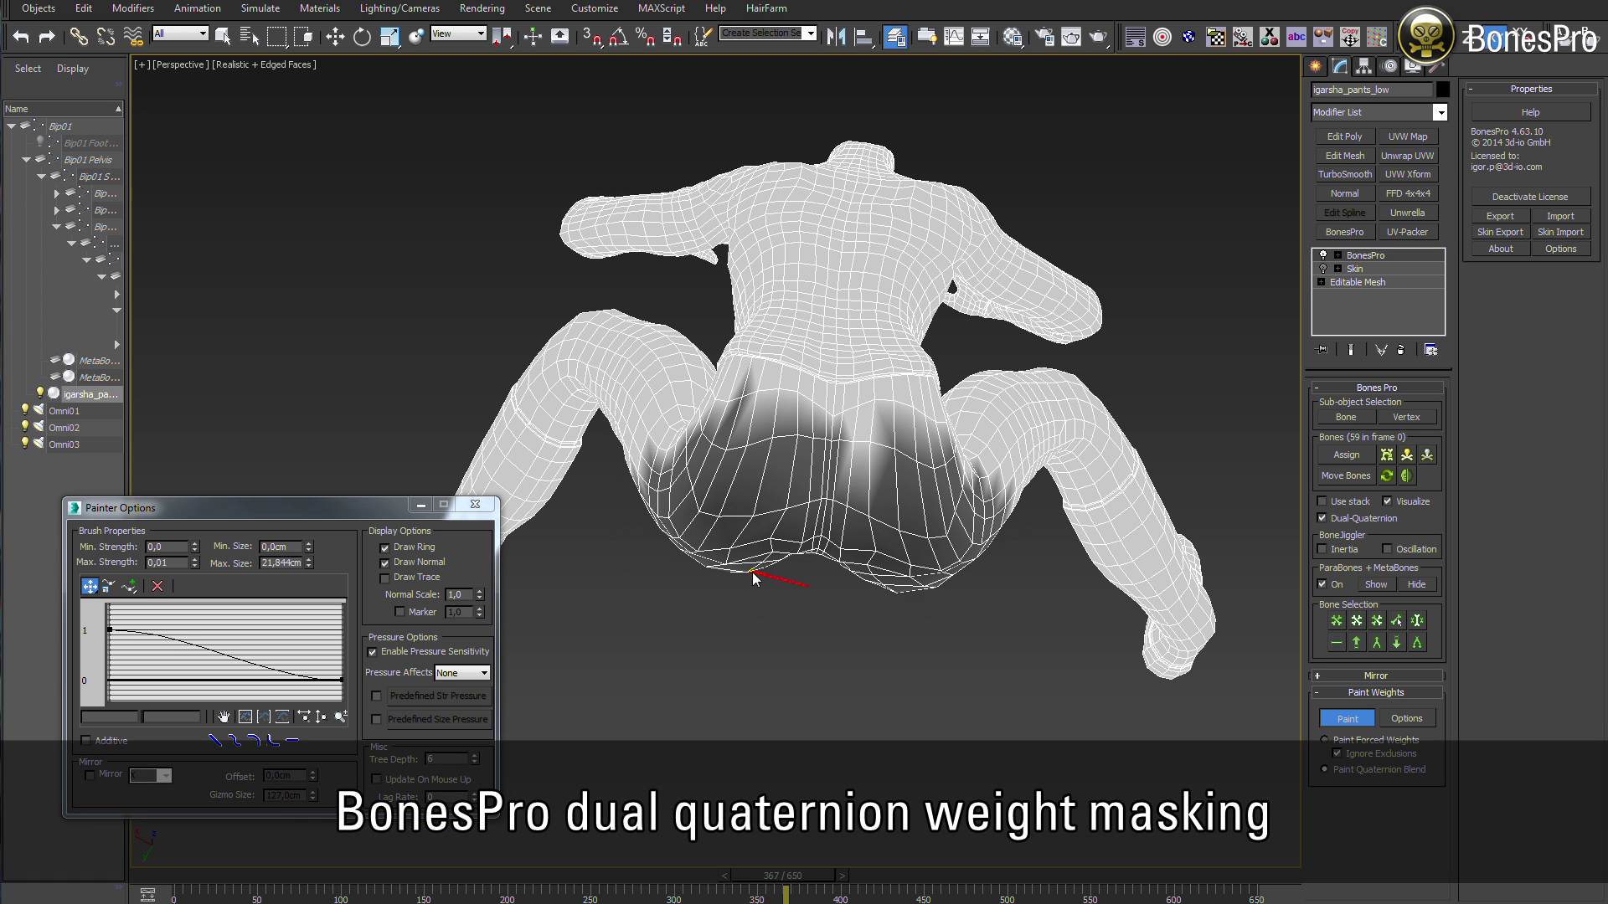
middle_click_drag(967, 525, 921, 596, "alt")
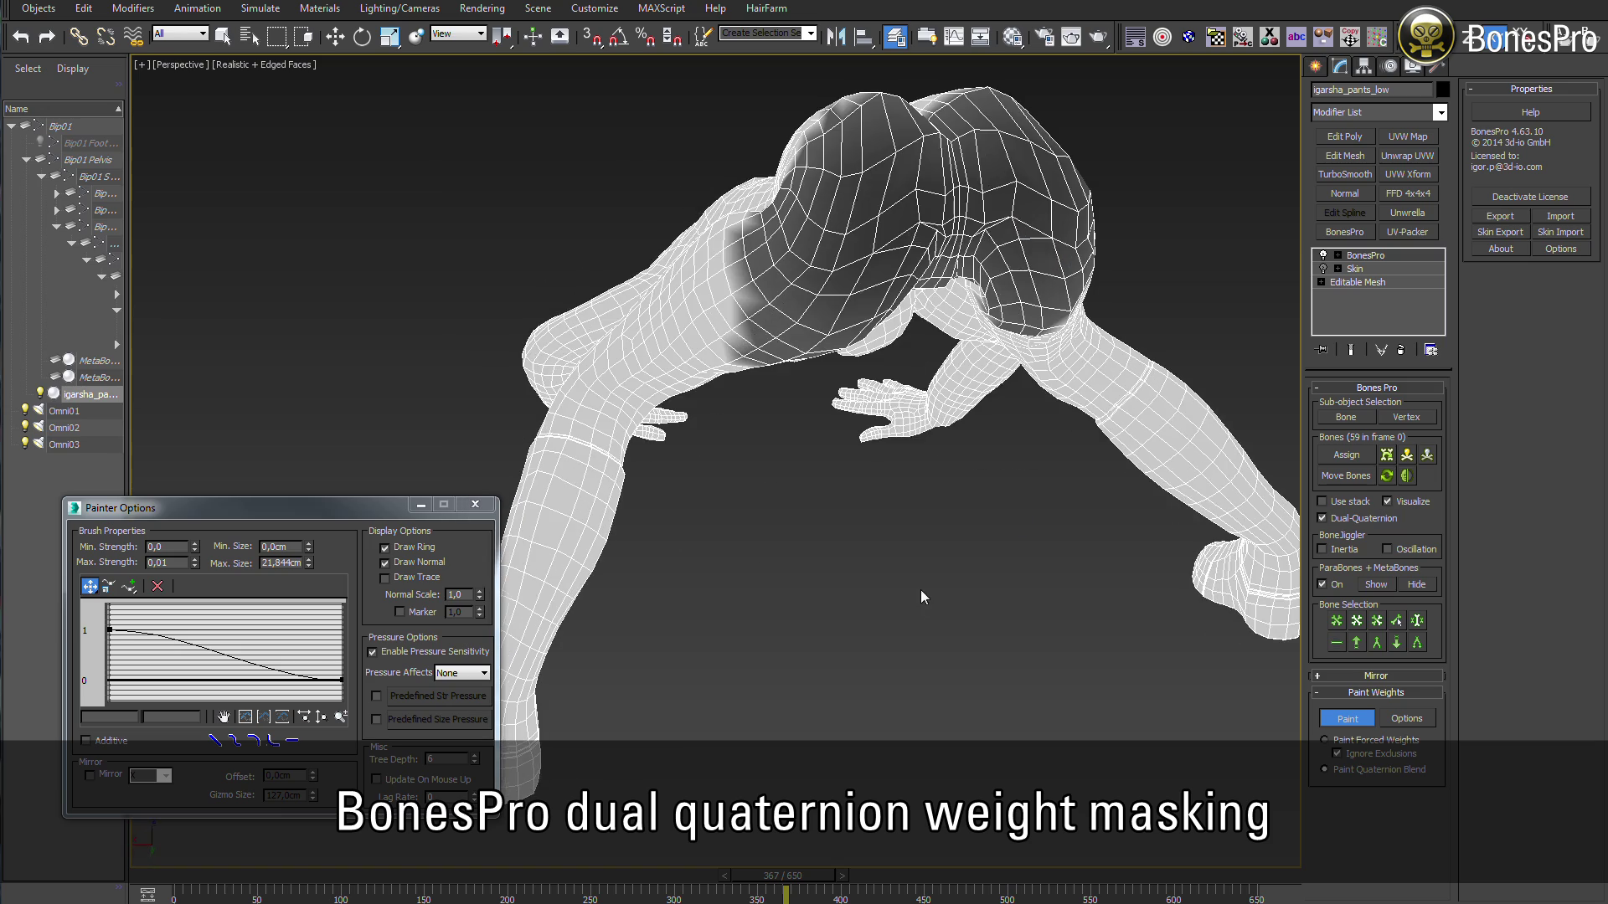
mouse_move(865, 546)
middle_mouse_down("alt")
mouse_move(831, 604)
mouse_move(779, 503)
middle_mouse_up("alt")
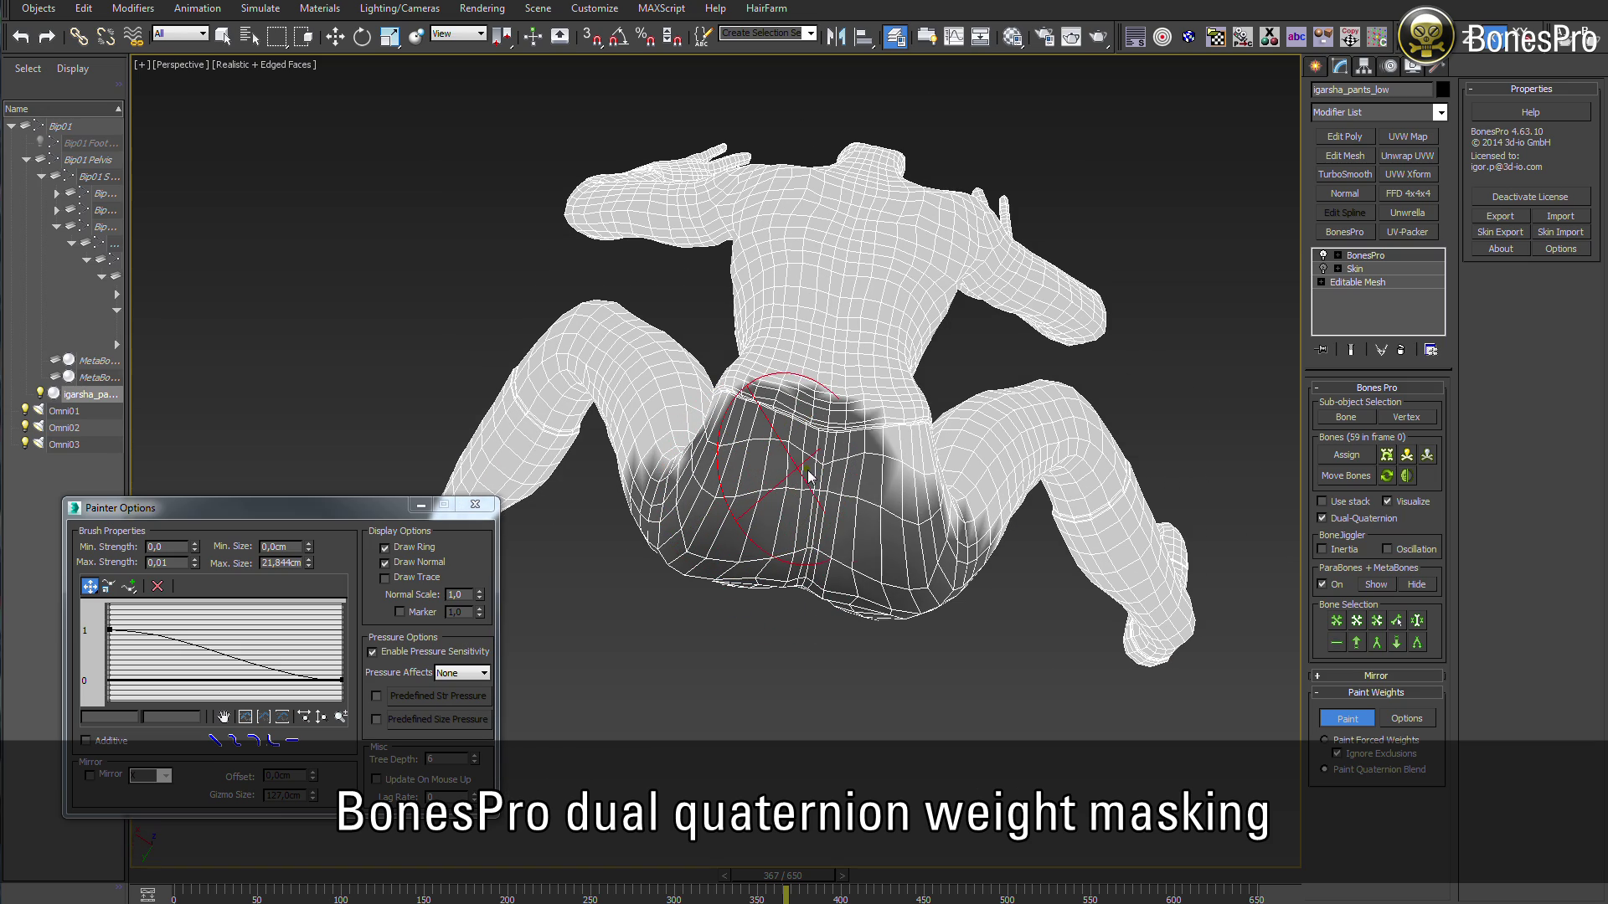
mouse_move(836, 603)
middle_mouse_down("alt")
mouse_move(922, 529)
mouse_move(982, 540)
mouse_move(922, 513)
mouse_move(1039, 318)
middle_mouse_up("alt")
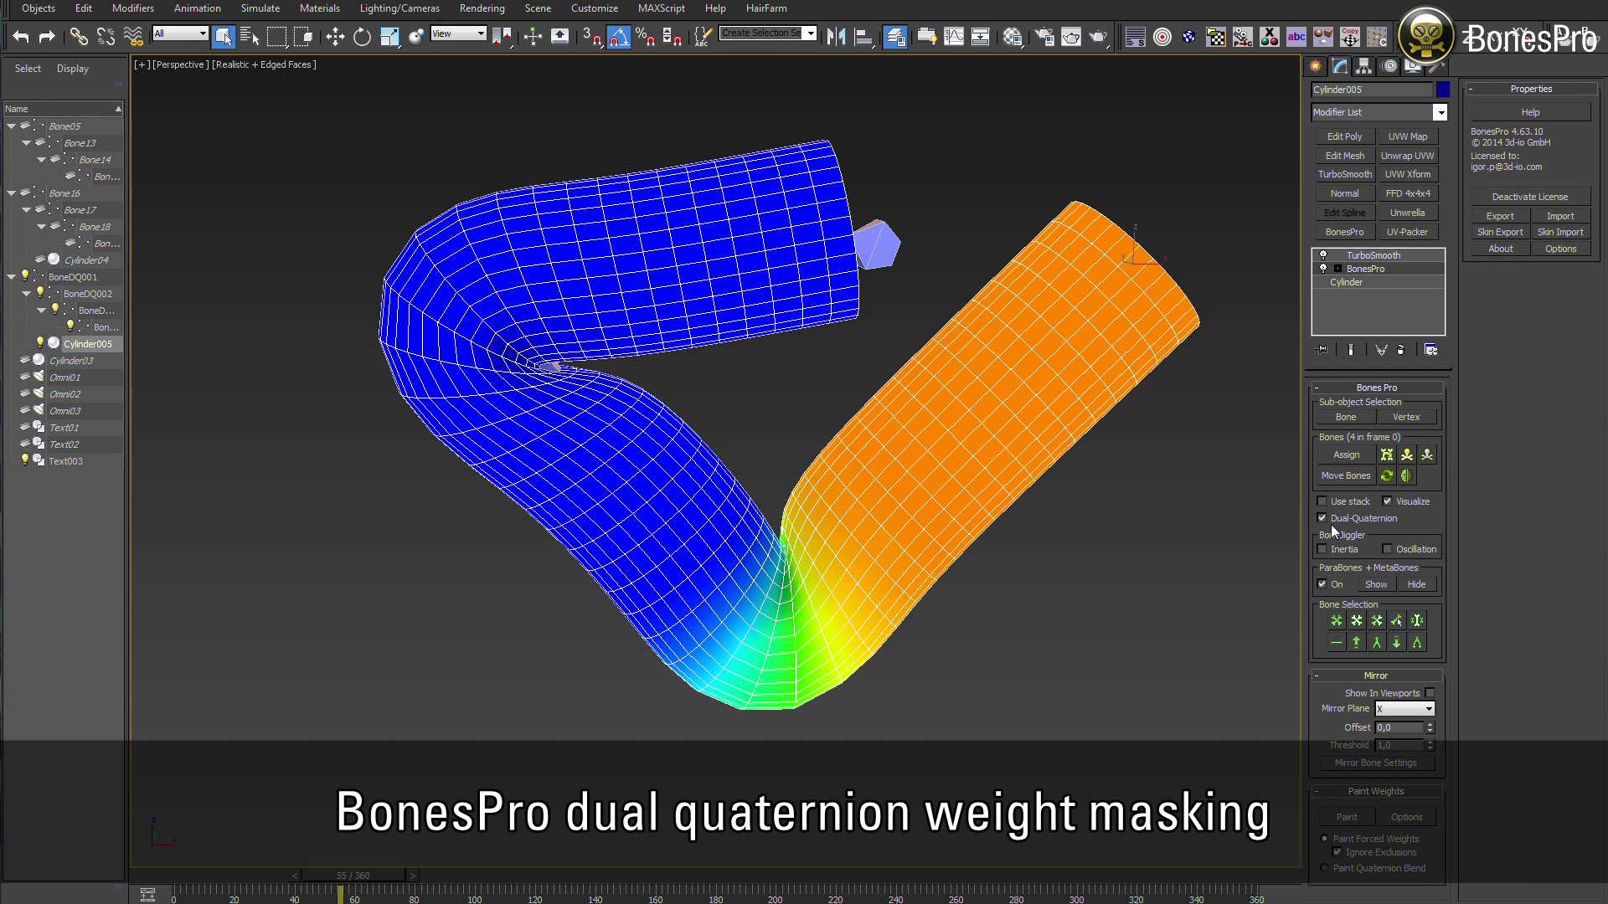
Step: Clear the bone selection on Cylinder005, activate Paint Quaternion Blend and open the Painter Options
left_click(1357, 624)
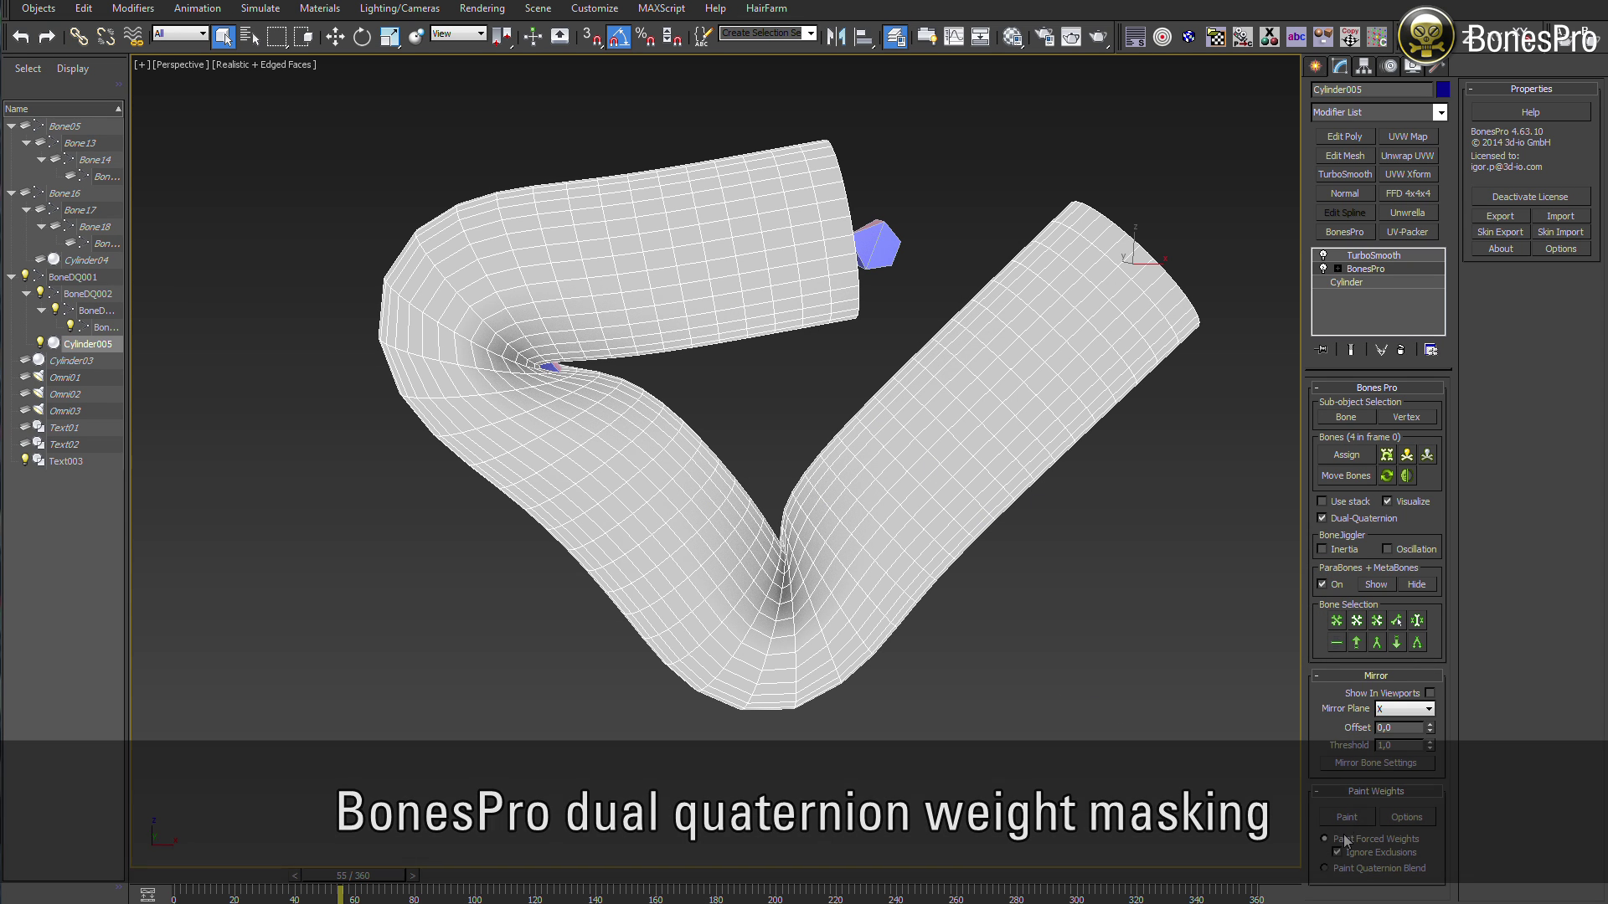
left_click(1325, 870)
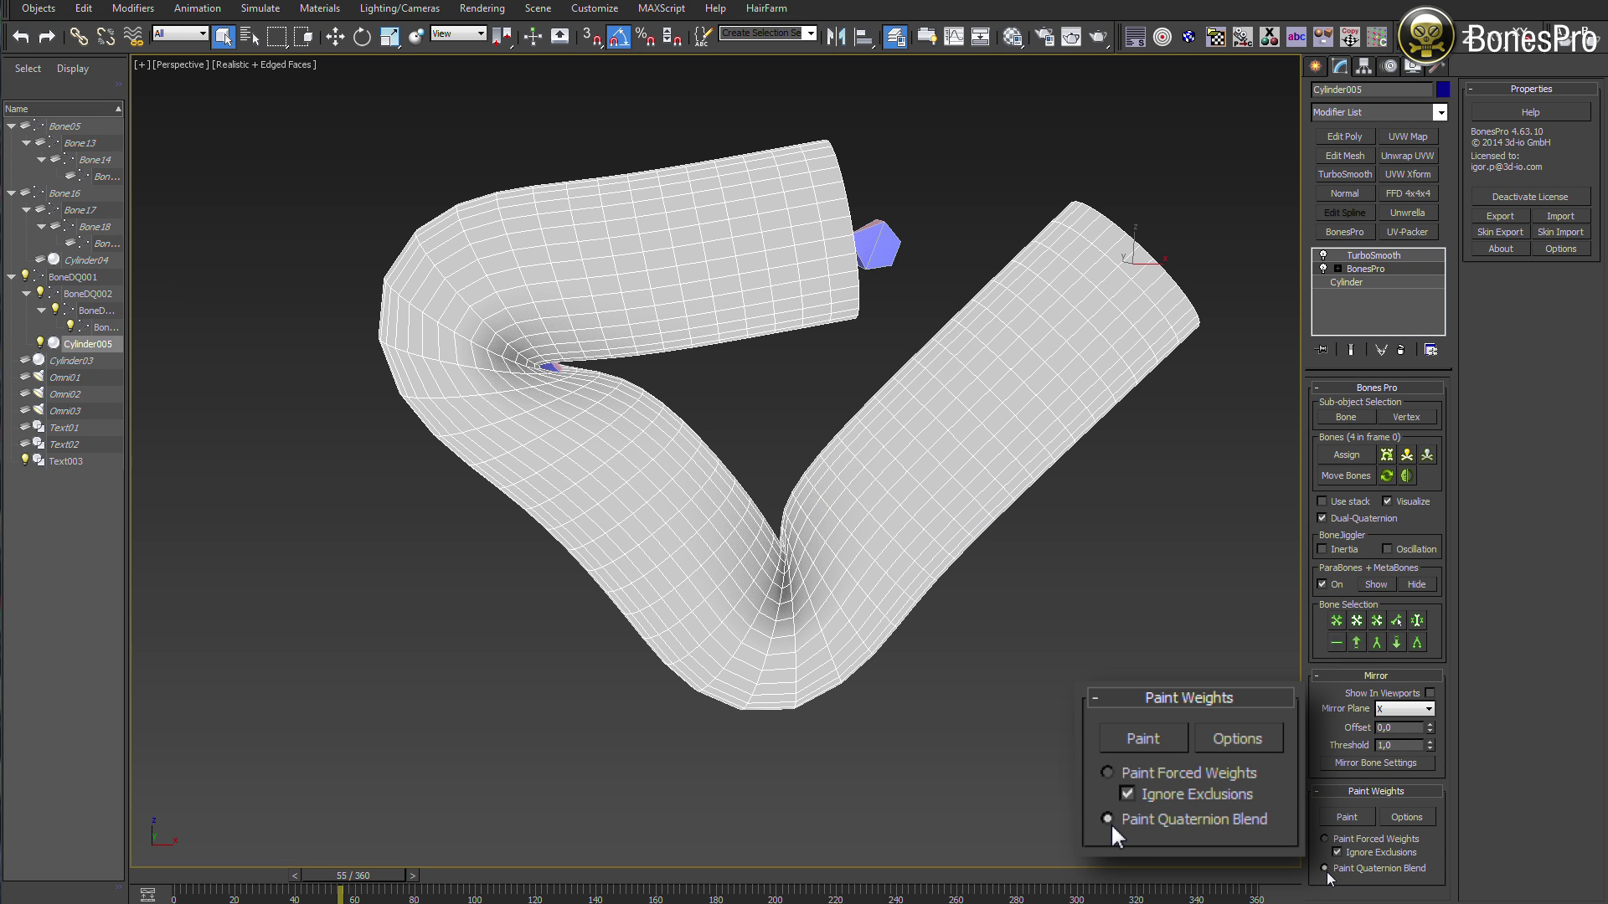
left_click(1352, 824)
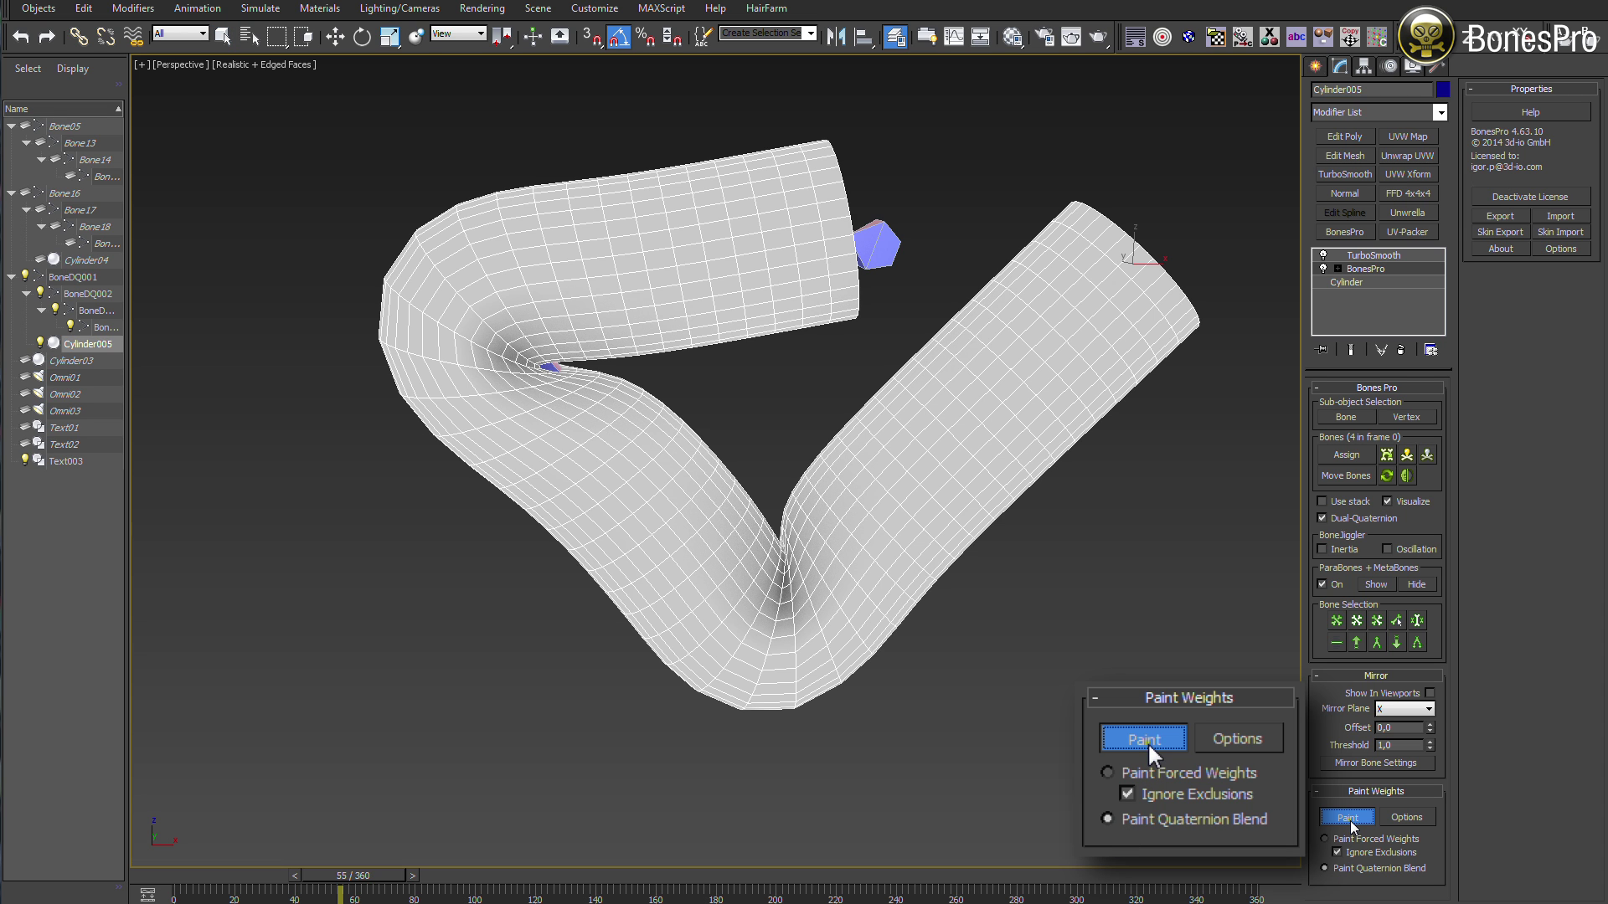
left_click(1404, 820)
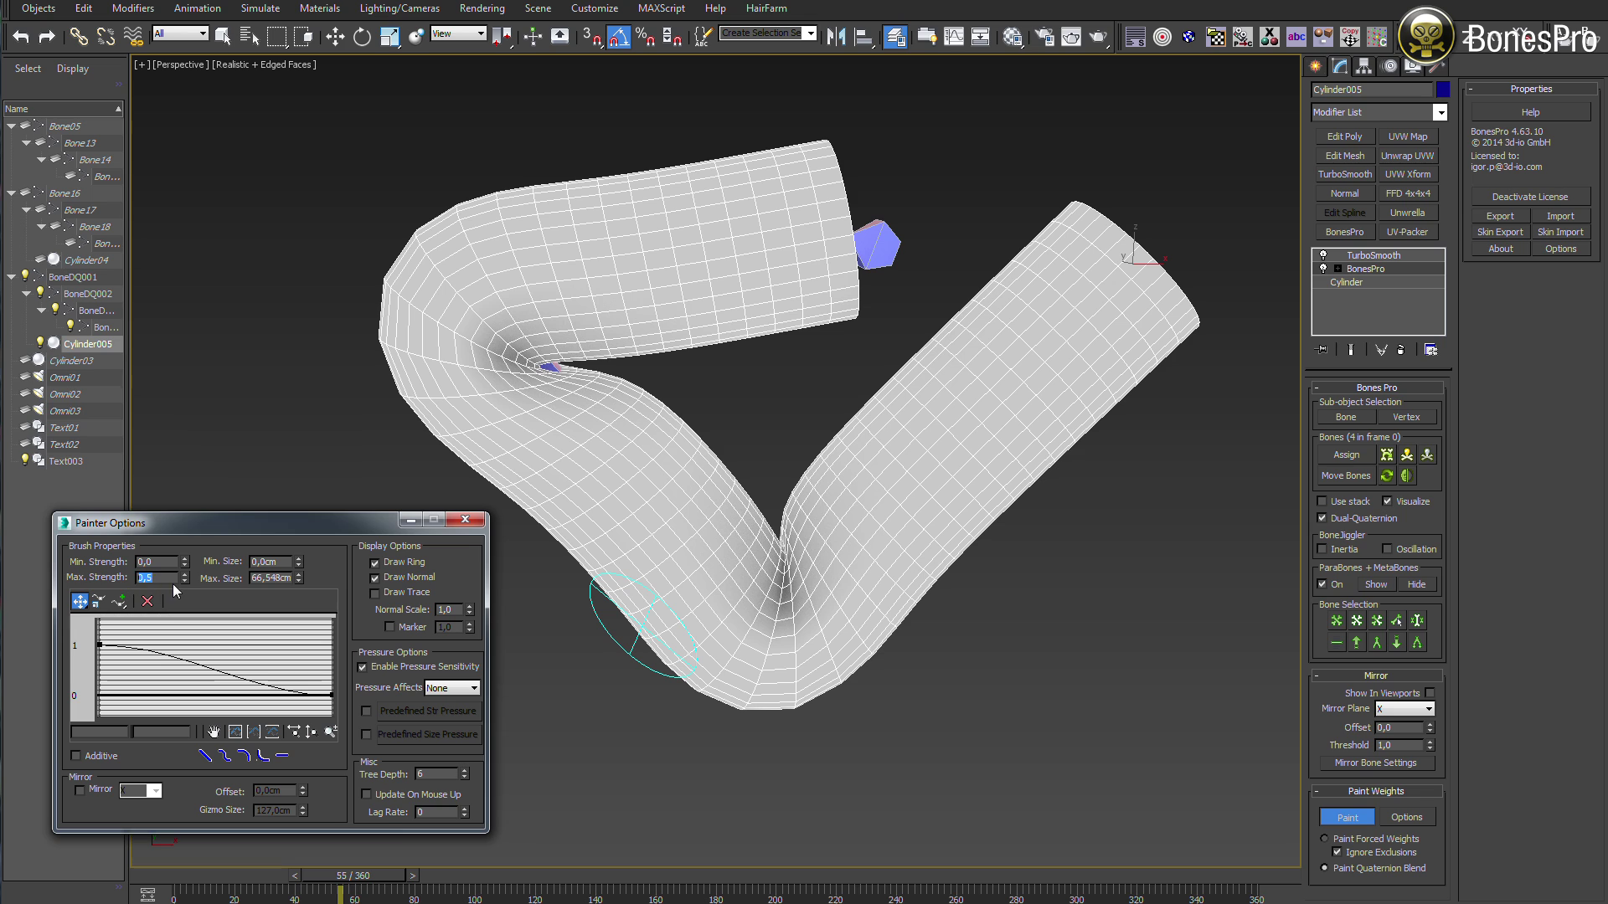
Step: Set the brush's max strength to 0,1 and try masking the inside of Cylinder005's lower bend
left_click_drag(185, 581, 186, 588)
left_click(185, 582)
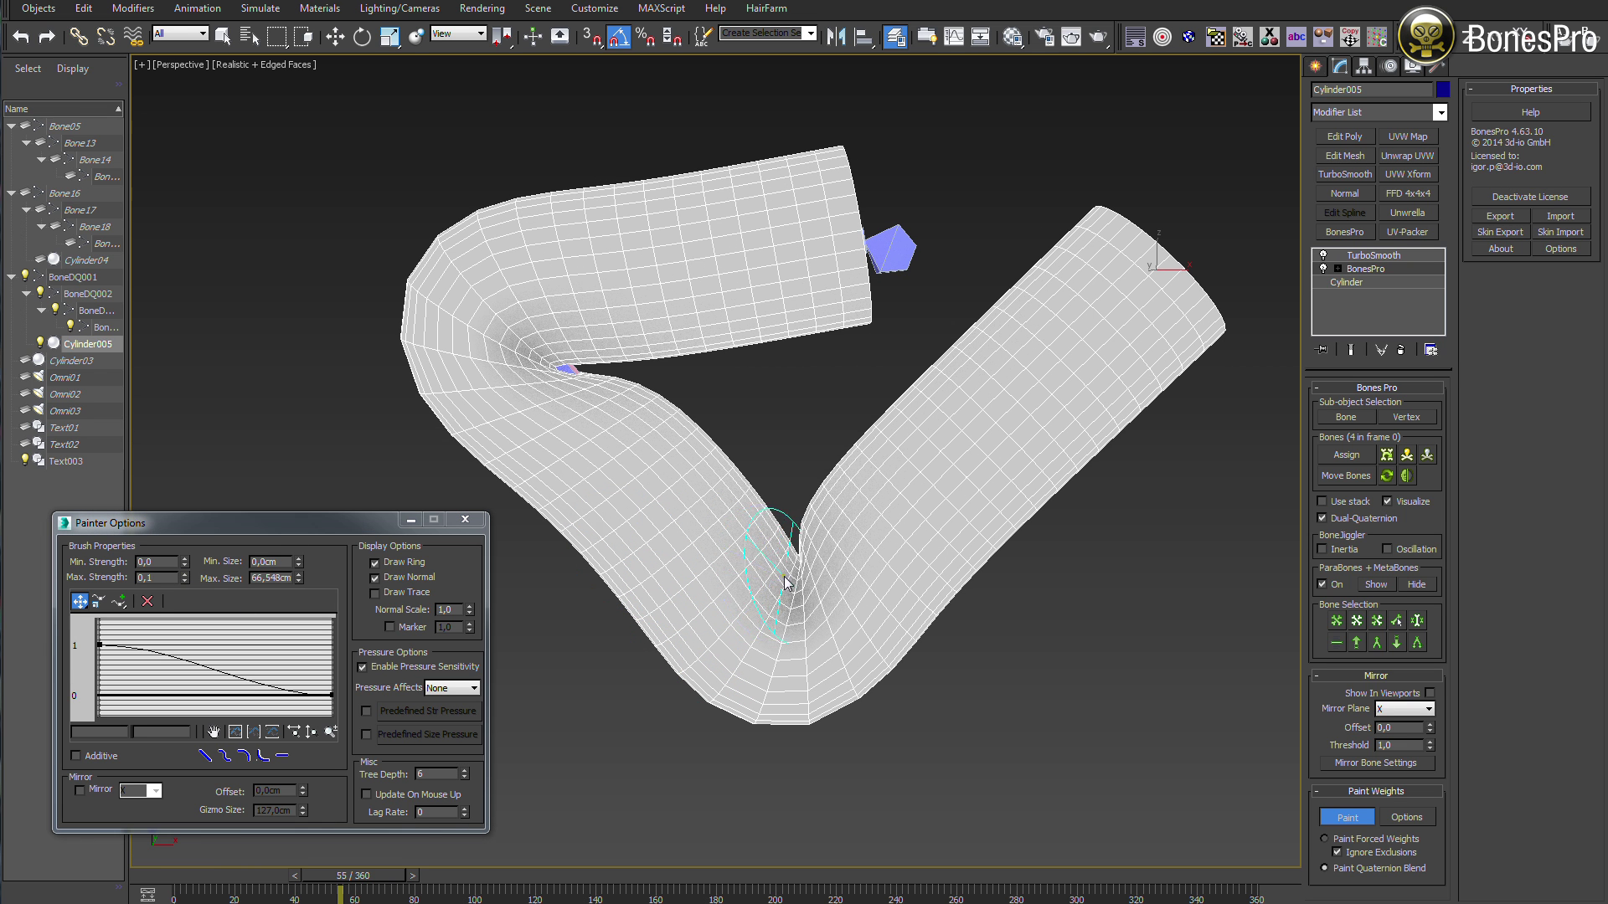
left_click_drag(785, 578, 787, 615)
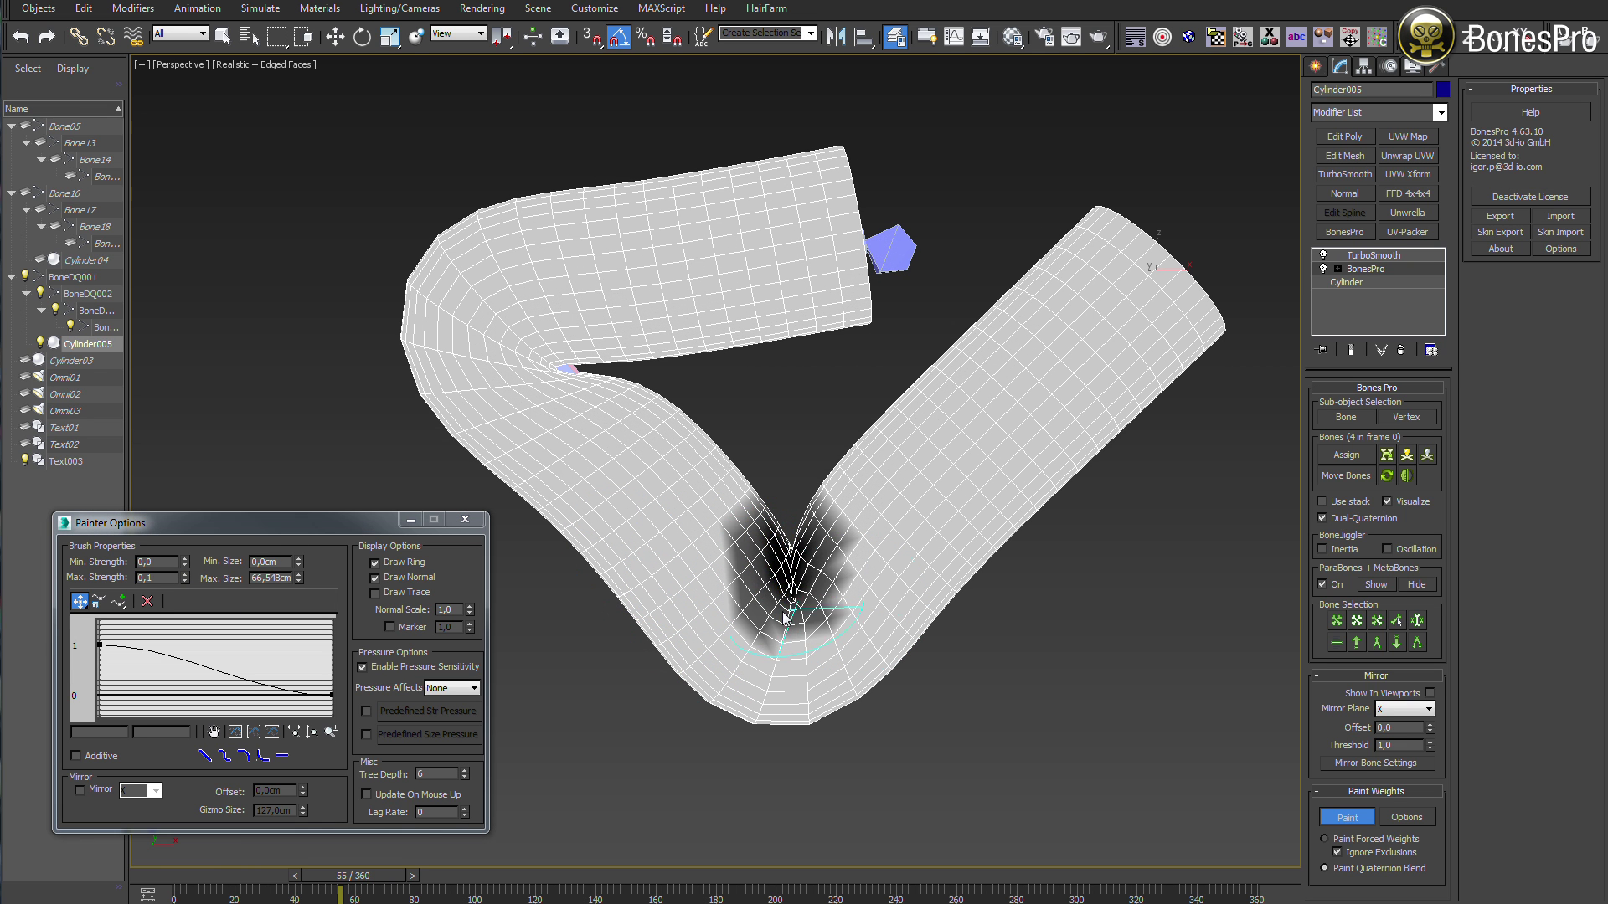
Step: Set the brush's max strength to 0,01 and paint the quaternion blend mask on both sides of Cylinder005's lower bend
left_click_drag(147, 578, 178, 579)
left_click_drag(235, 531, 242, 531)
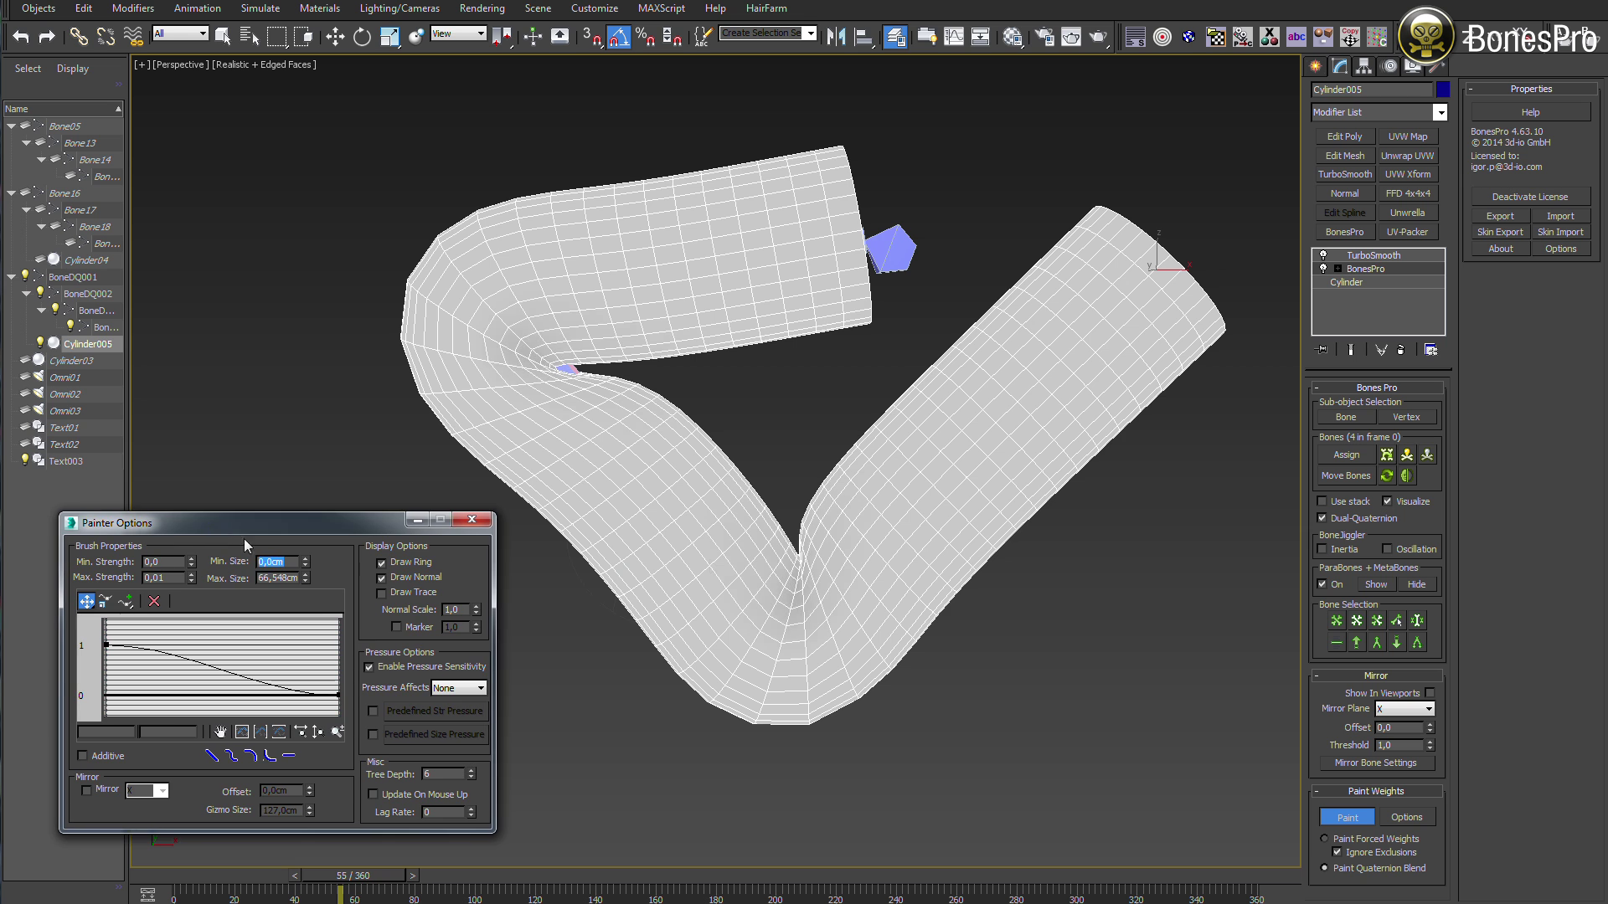
left_click_drag(794, 584, 789, 548)
mouse_move(825, 578)
middle_mouse_down("alt")
mouse_move(682, 625)
mouse_move(630, 591)
middle_mouse_up("alt")
left_click_drag(767, 578, 779, 486)
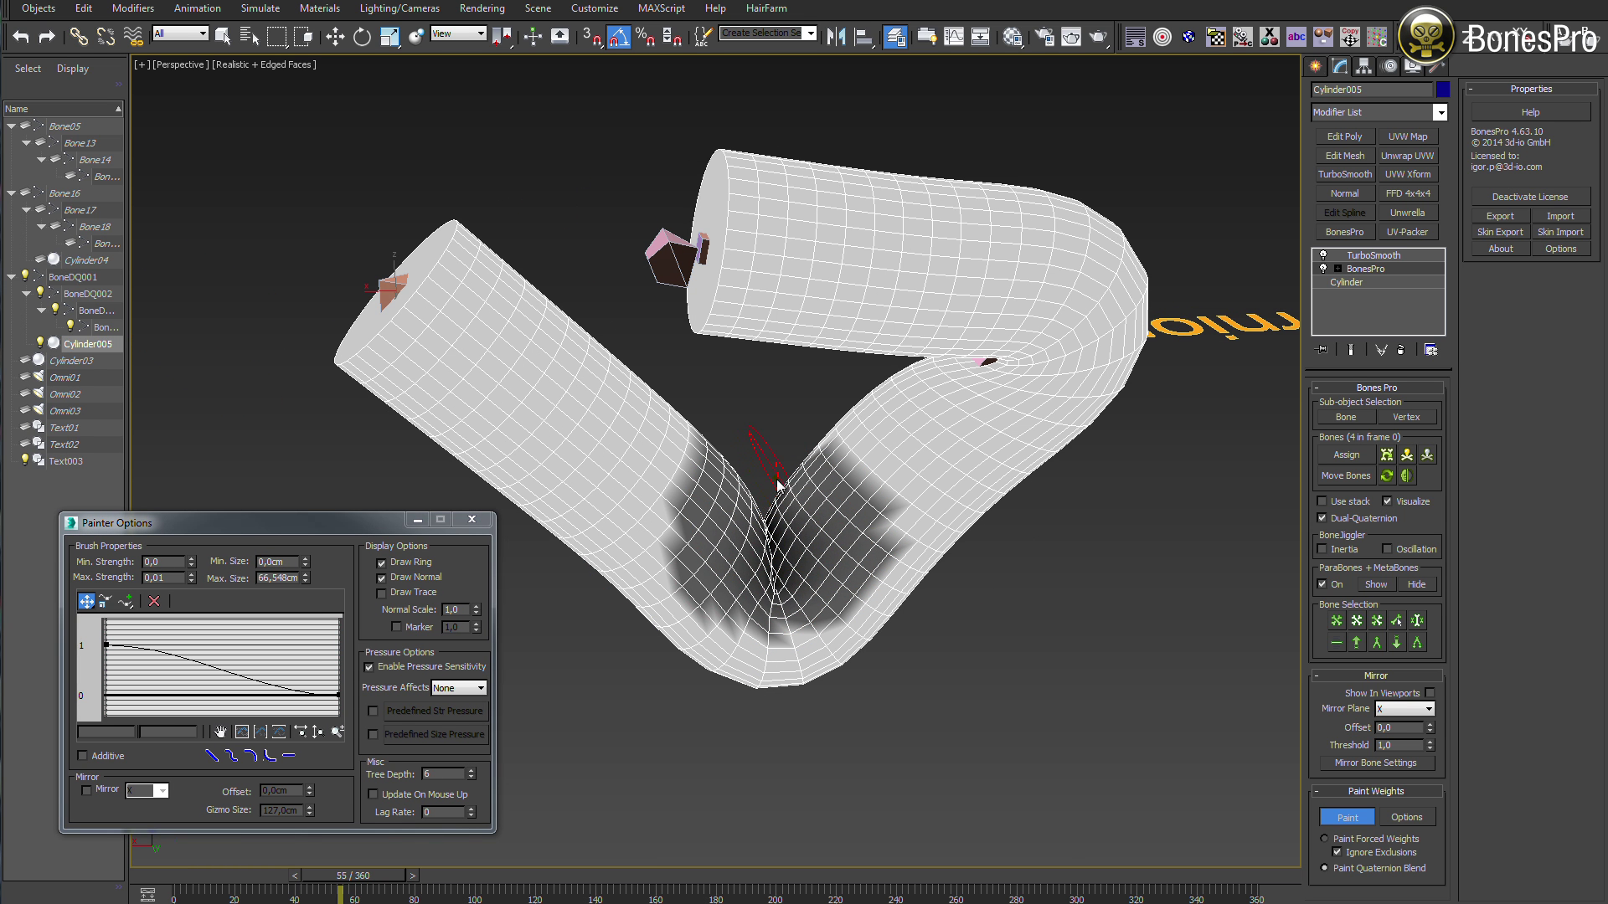
Step: Paint the quaternion blend mask around the inside of Cylinder005's upper bend on both sides
mouse_move(764, 542)
middle_mouse_down("alt")
mouse_move(922, 553)
mouse_move(682, 485)
mouse_move(666, 459)
middle_mouse_up("alt")
mouse_move(666, 459)
left_mouse_down()
mouse_move(638, 444)
mouse_move(670, 460)
left_mouse_up()
middle_click_drag(808, 531, 586, 545, "alt")
left_click_drag(1131, 424, 1135, 439)
middle_click_drag(1174, 417, 1184, 419, "alt")
left_click_drag(1185, 419, 1110, 437)
mouse_move(1103, 448)
middle_mouse_down("alt")
mouse_move(1077, 424)
mouse_move(765, 466)
mouse_move(641, 441)
mouse_move(664, 464)
middle_mouse_up("alt")
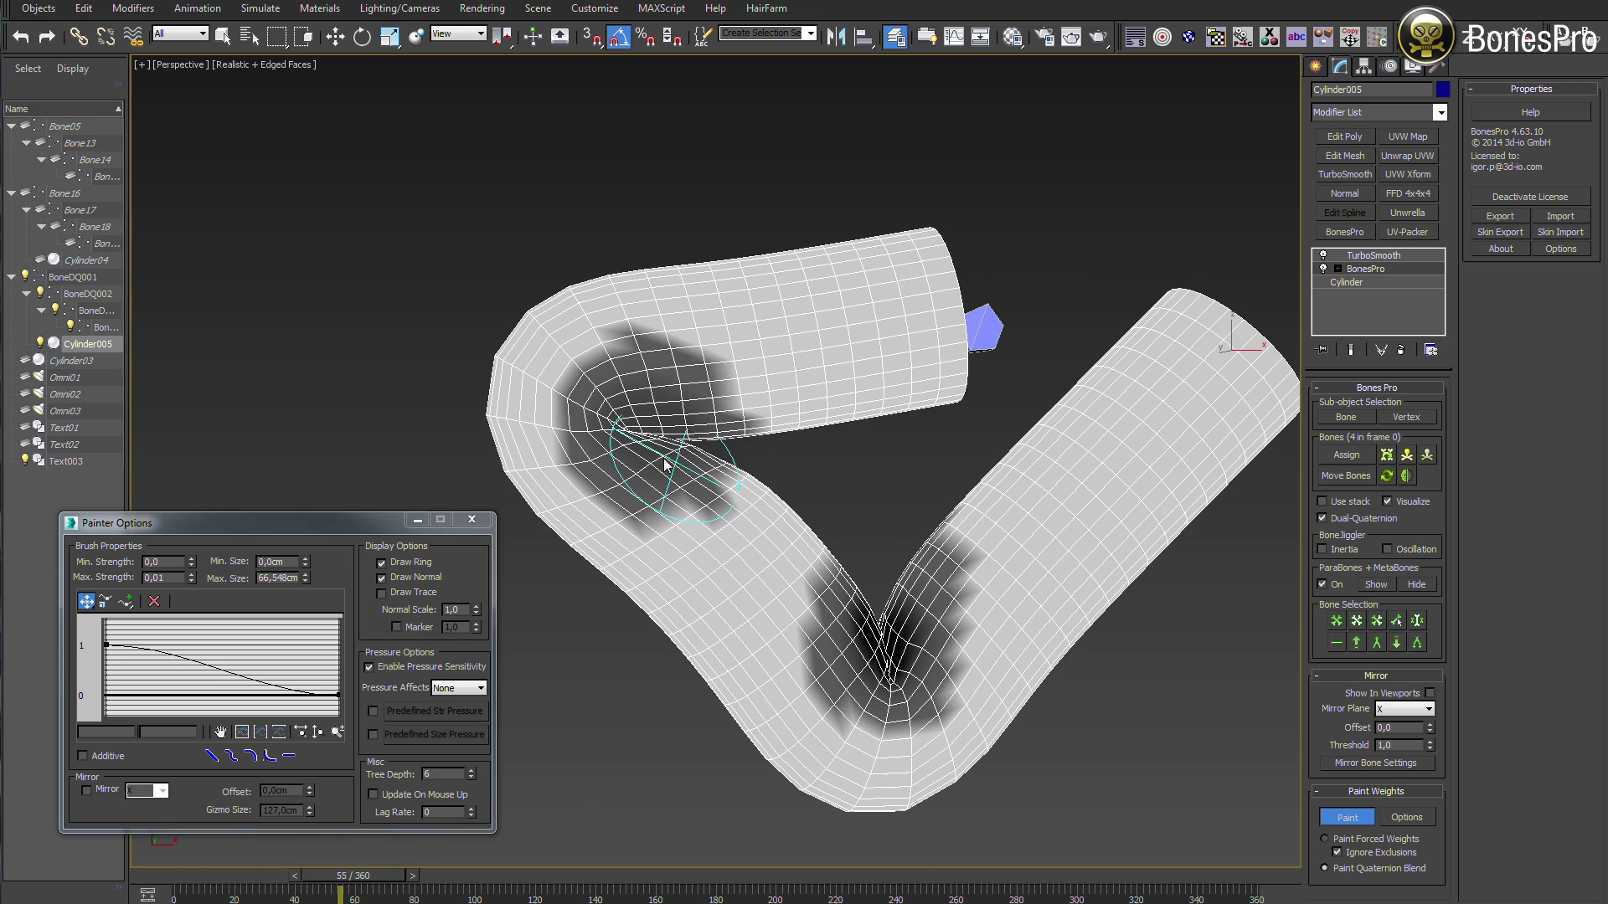
left_click_drag(654, 391, 604, 469)
Step: Extend the quaternion blend mask across Cylinder005's lower bend
middle_click_drag(779, 578, 834, 609, "alt")
mouse_move(796, 649)
left_mouse_down()
mouse_move(887, 675)
mouse_move(925, 616)
left_mouse_up()
middle_click_drag(925, 615, 702, 618, "alt")
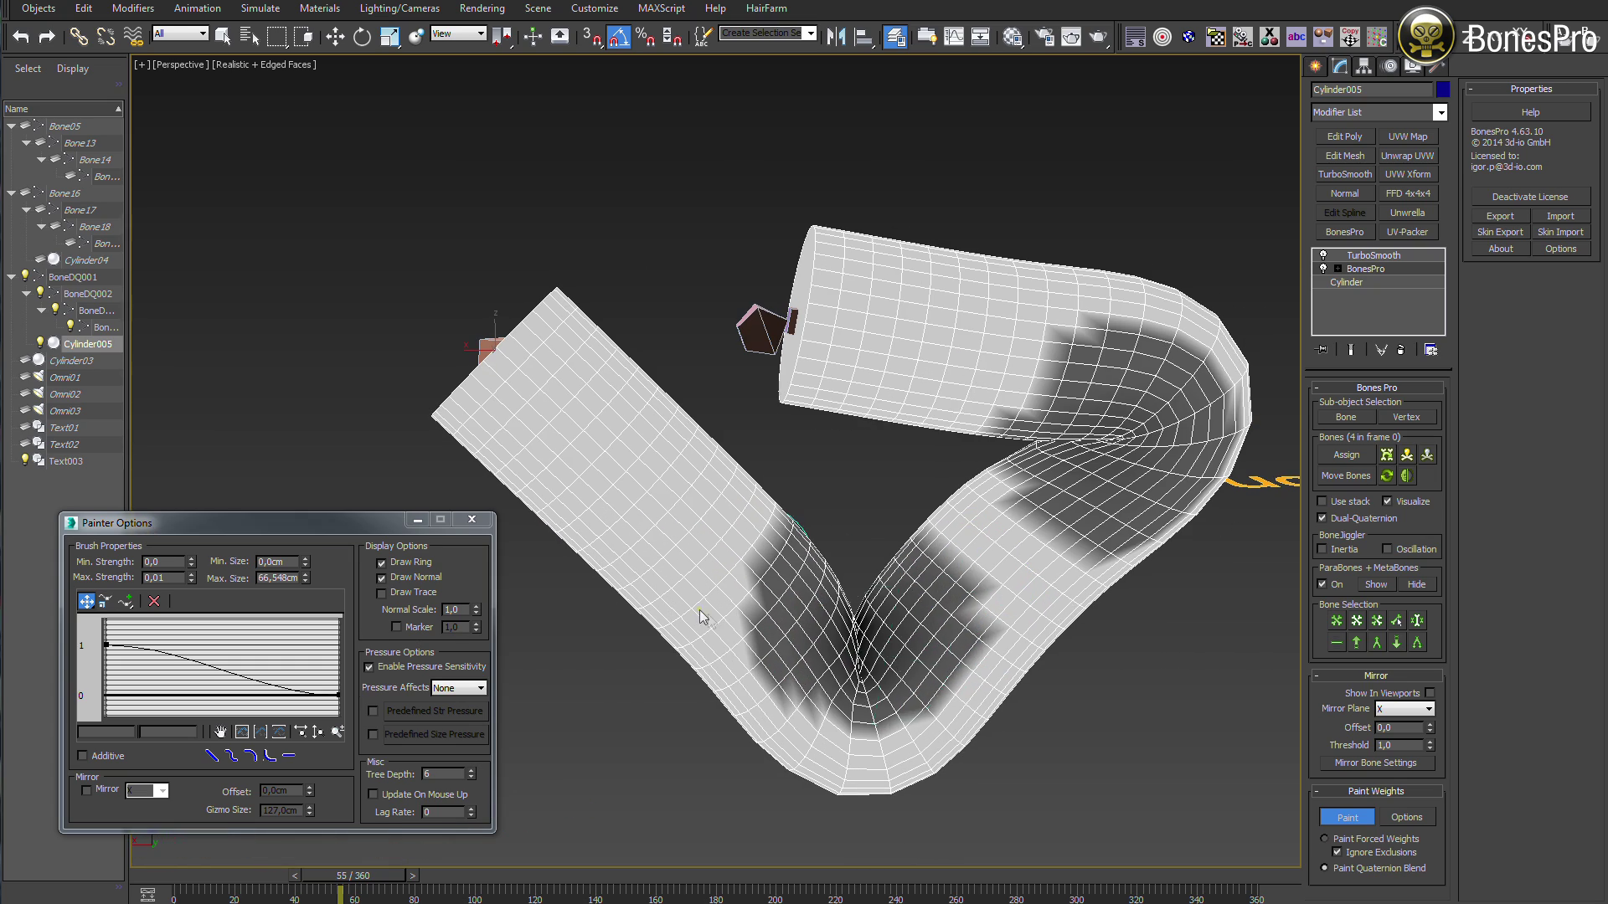
mouse_move(848, 678)
middle_mouse_down("alt")
mouse_move(862, 556)
mouse_move(916, 611)
mouse_move(840, 632)
mouse_move(878, 639)
middle_mouse_up("alt")
Step: Scrub Cylinder005's animation to frame 60 and resume painting its quaternion blend
scroll(840, 633, "down", 4)
mouse_move(360, 877)
left_mouse_down()
mouse_move(205, 879)
mouse_move(370, 897)
left_mouse_up()
middle_click_drag(996, 590, 802, 700, "alt")
left_click(1362, 826)
mouse_move(650, 500)
middle_mouse_down("alt")
mouse_move(681, 388)
mouse_move(689, 513)
mouse_move(675, 511)
middle_mouse_up("alt")
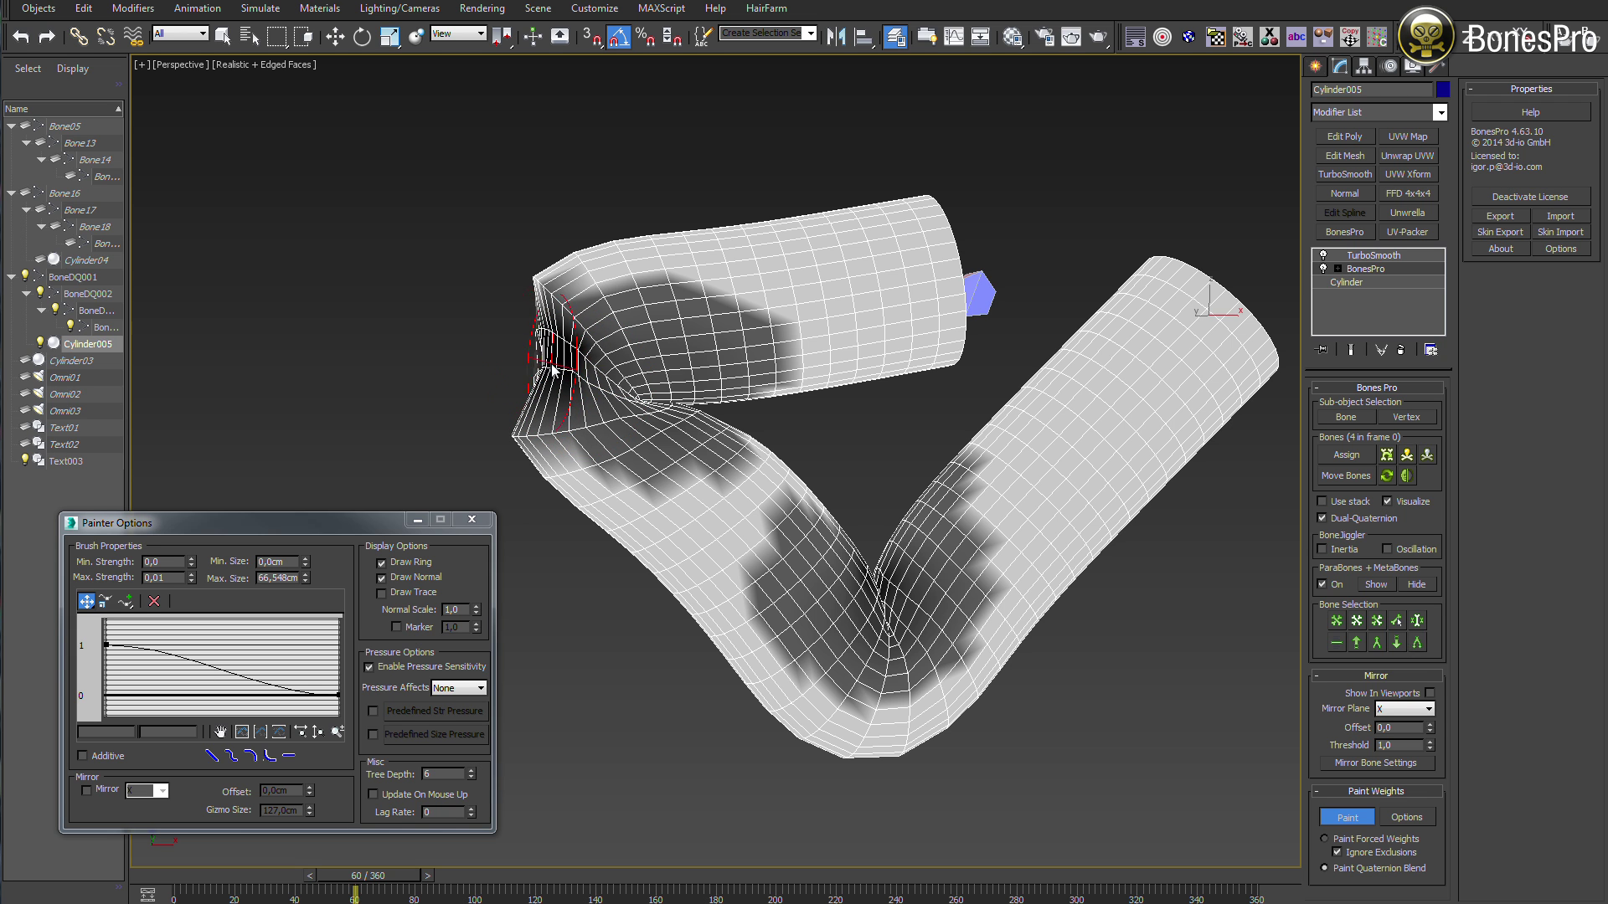
Step: Erase the quaternion blend mask from the outer side of Cylinder005's upper bend, then close the Painter Options
mouse_move(553, 395)
middle_mouse_down("alt")
mouse_move(861, 643)
mouse_move(1085, 553)
mouse_move(712, 557)
mouse_move(556, 471)
middle_mouse_up("alt")
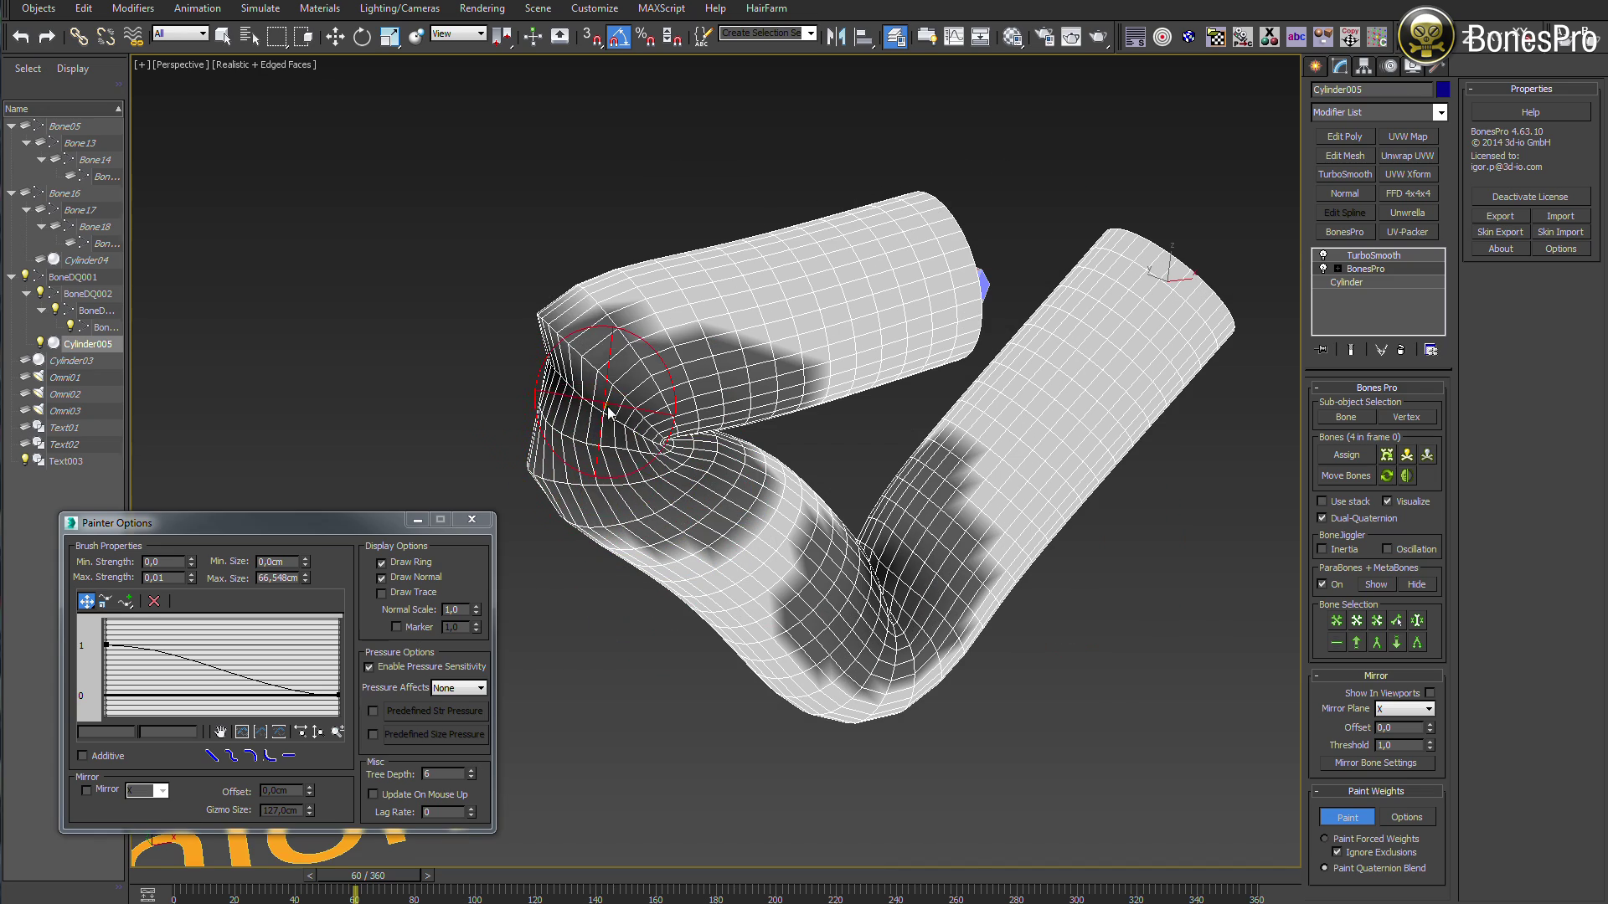
middle_click_drag(648, 500, 1099, 341, "alt")
left_click_drag(1034, 376, 1076, 398)
middle_click_drag(1076, 398, 937, 567, "alt")
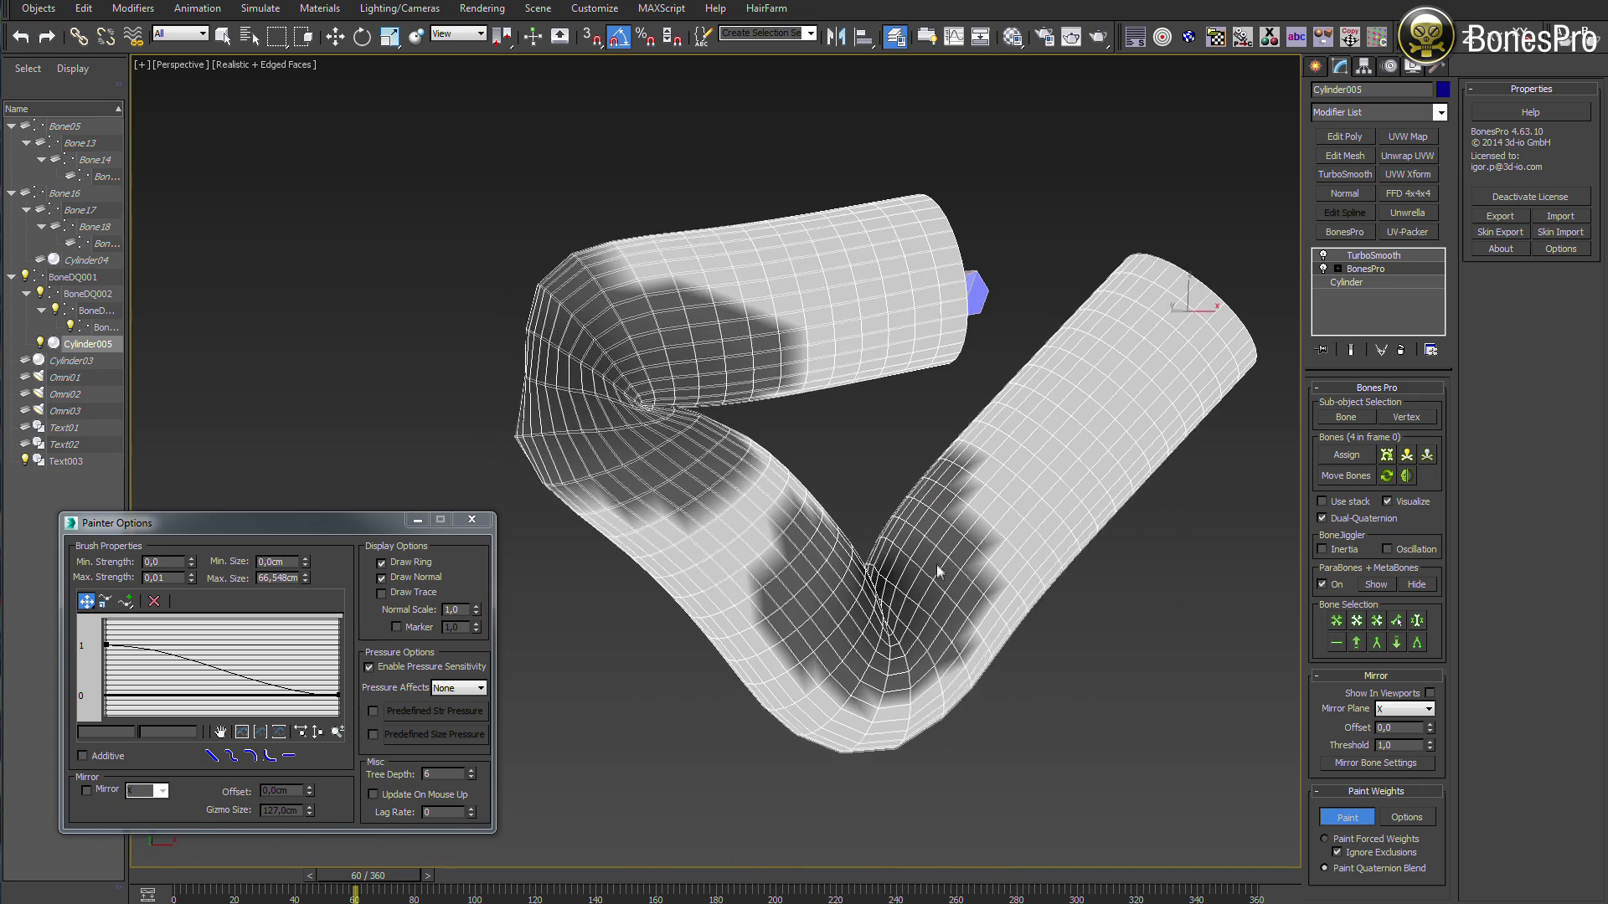
middle_click_drag(527, 438, 703, 440, "alt")
left_click_drag(704, 439, 657, 424)
mouse_move(657, 424)
middle_mouse_down("alt")
mouse_move(728, 517)
mouse_move(666, 502)
mouse_move(817, 575)
mouse_move(574, 406)
mouse_move(714, 466)
mouse_move(754, 324)
mouse_move(896, 555)
mouse_move(1013, 436)
middle_mouse_up("alt")
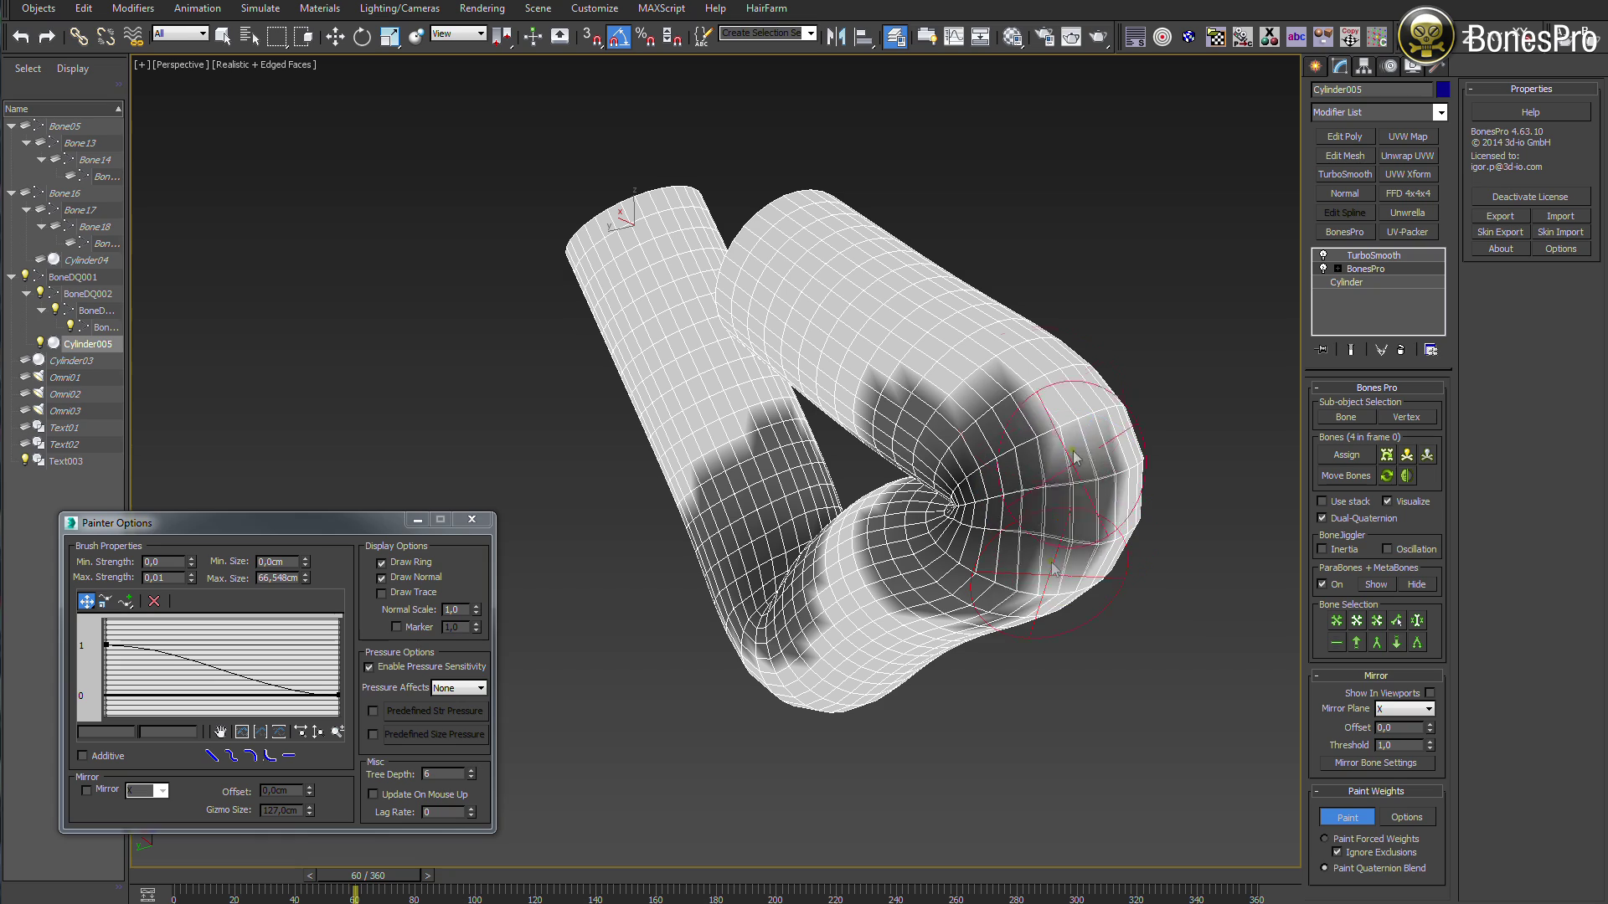
mouse_move(1041, 570)
middle_mouse_down("alt")
mouse_move(556, 582)
mouse_move(1015, 305)
middle_mouse_up("alt")
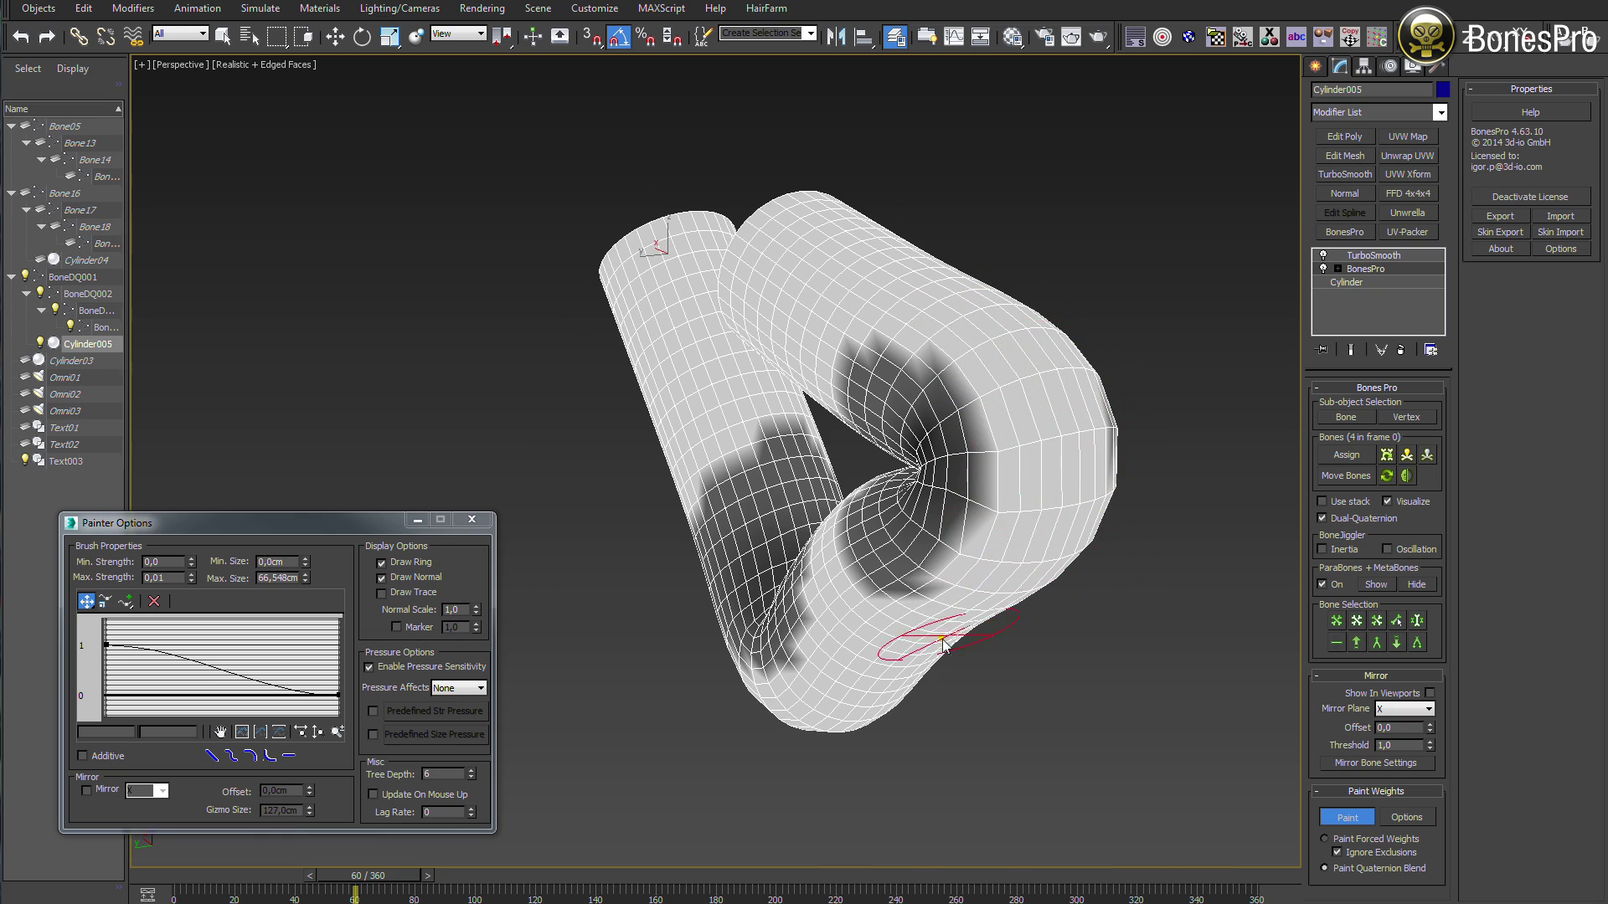
mouse_move(933, 628)
middle_mouse_down("alt")
mouse_move(1189, 449)
mouse_move(1282, 454)
middle_mouse_up("alt")
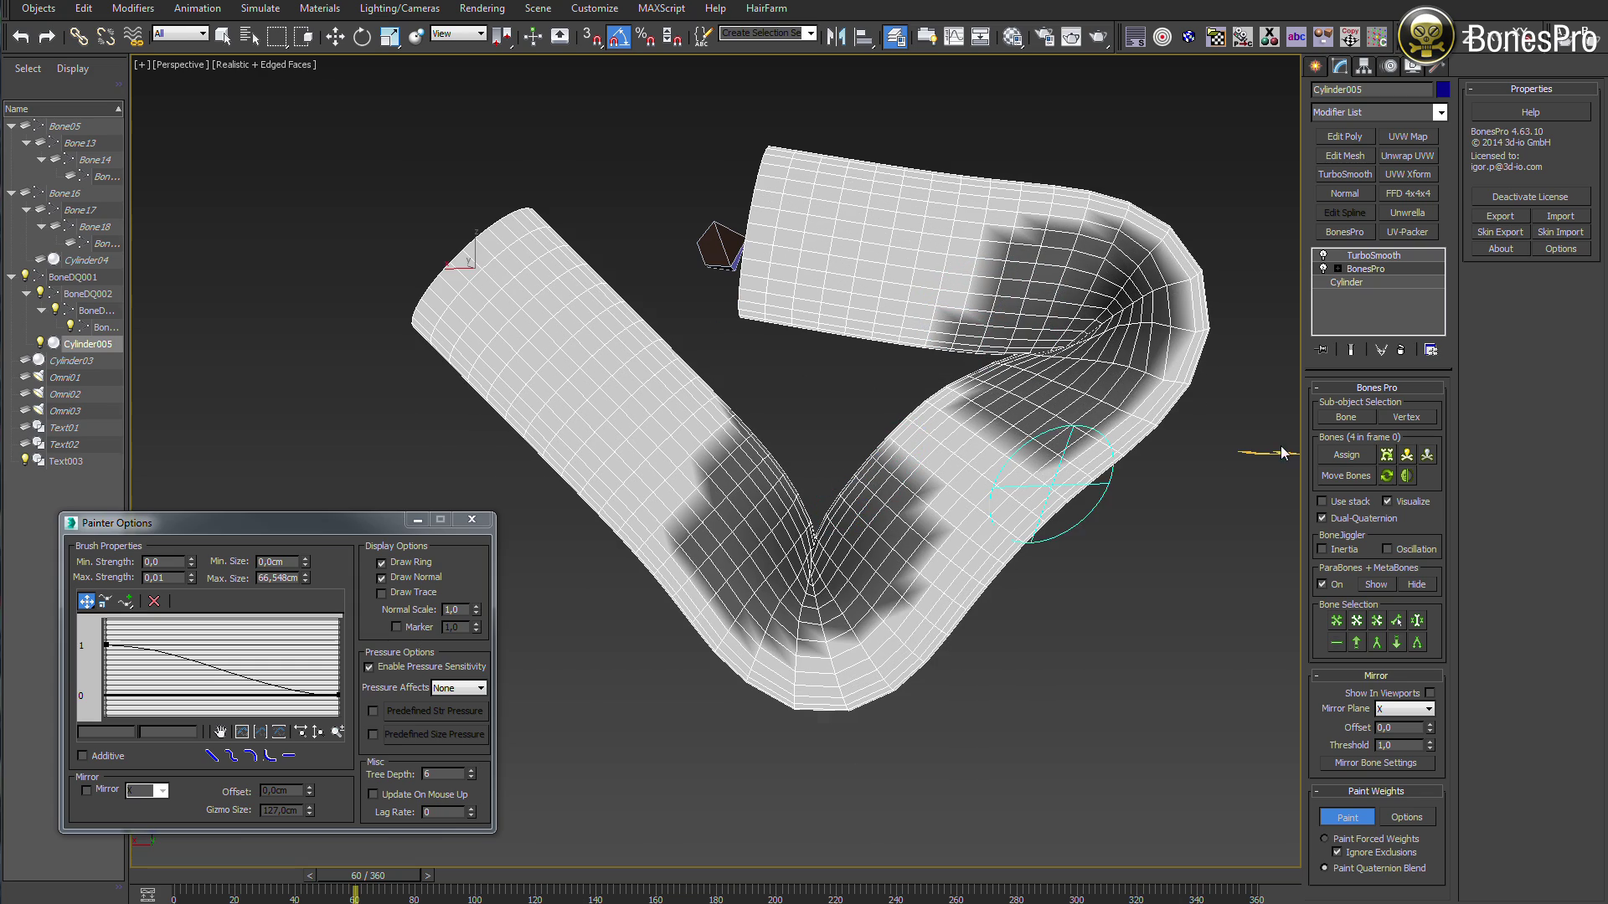
left_click(472, 521)
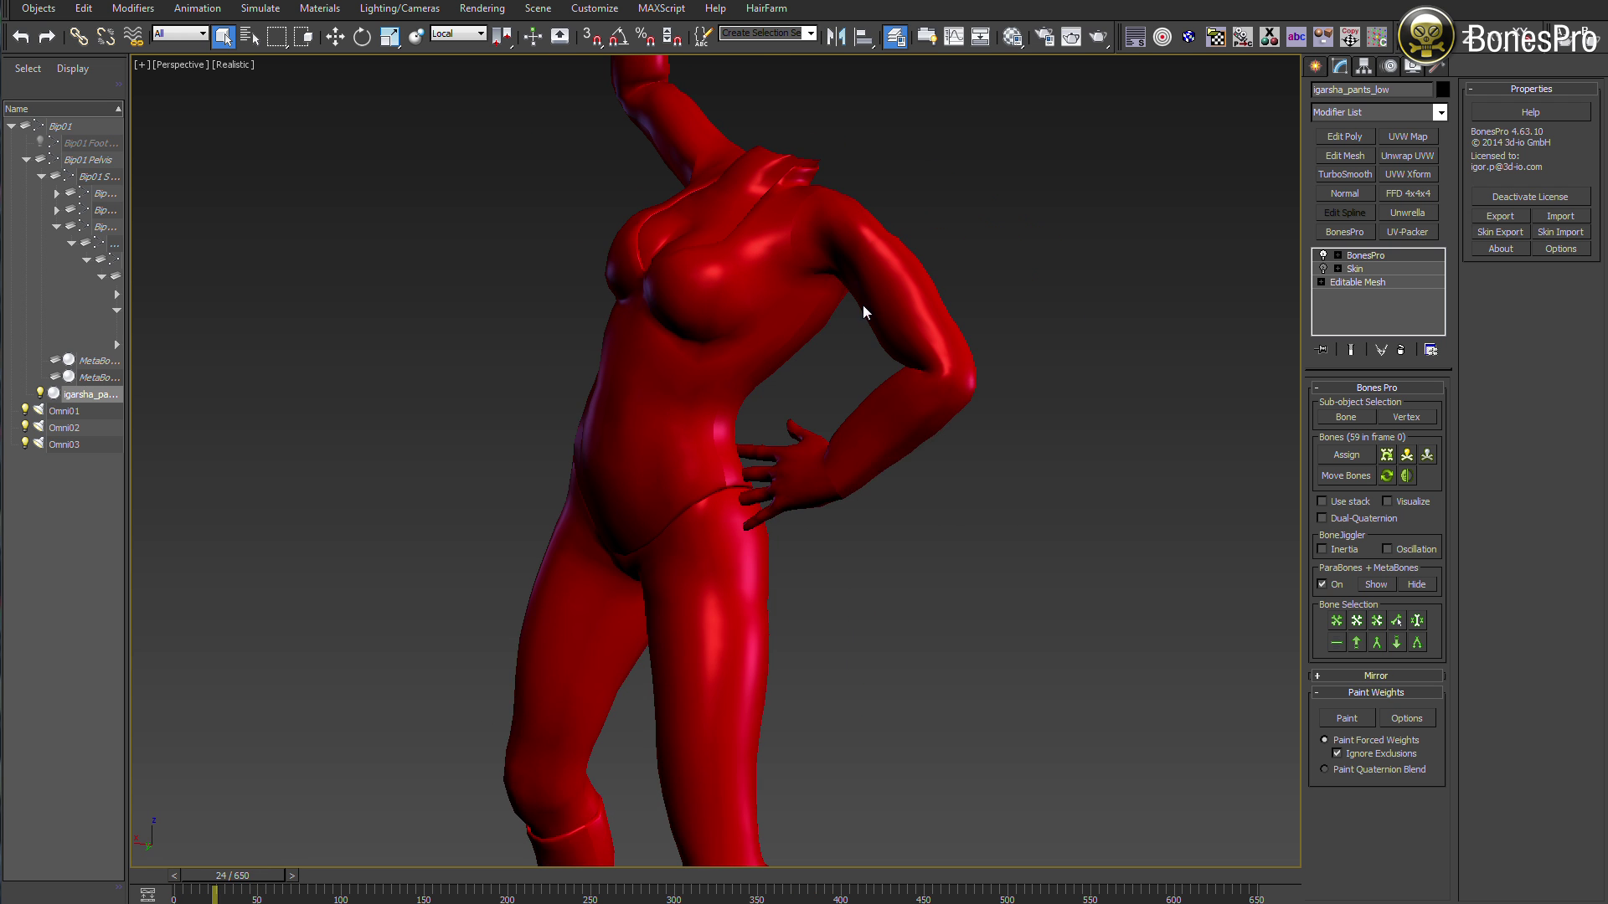
Step: Show igarsha_pants_low with edged faces, compare Dual-Quaternion off and on at frame 24, and leave it on
key("F4")
left_click(1323, 519)
left_click(1324, 519)
left_click(1323, 519)
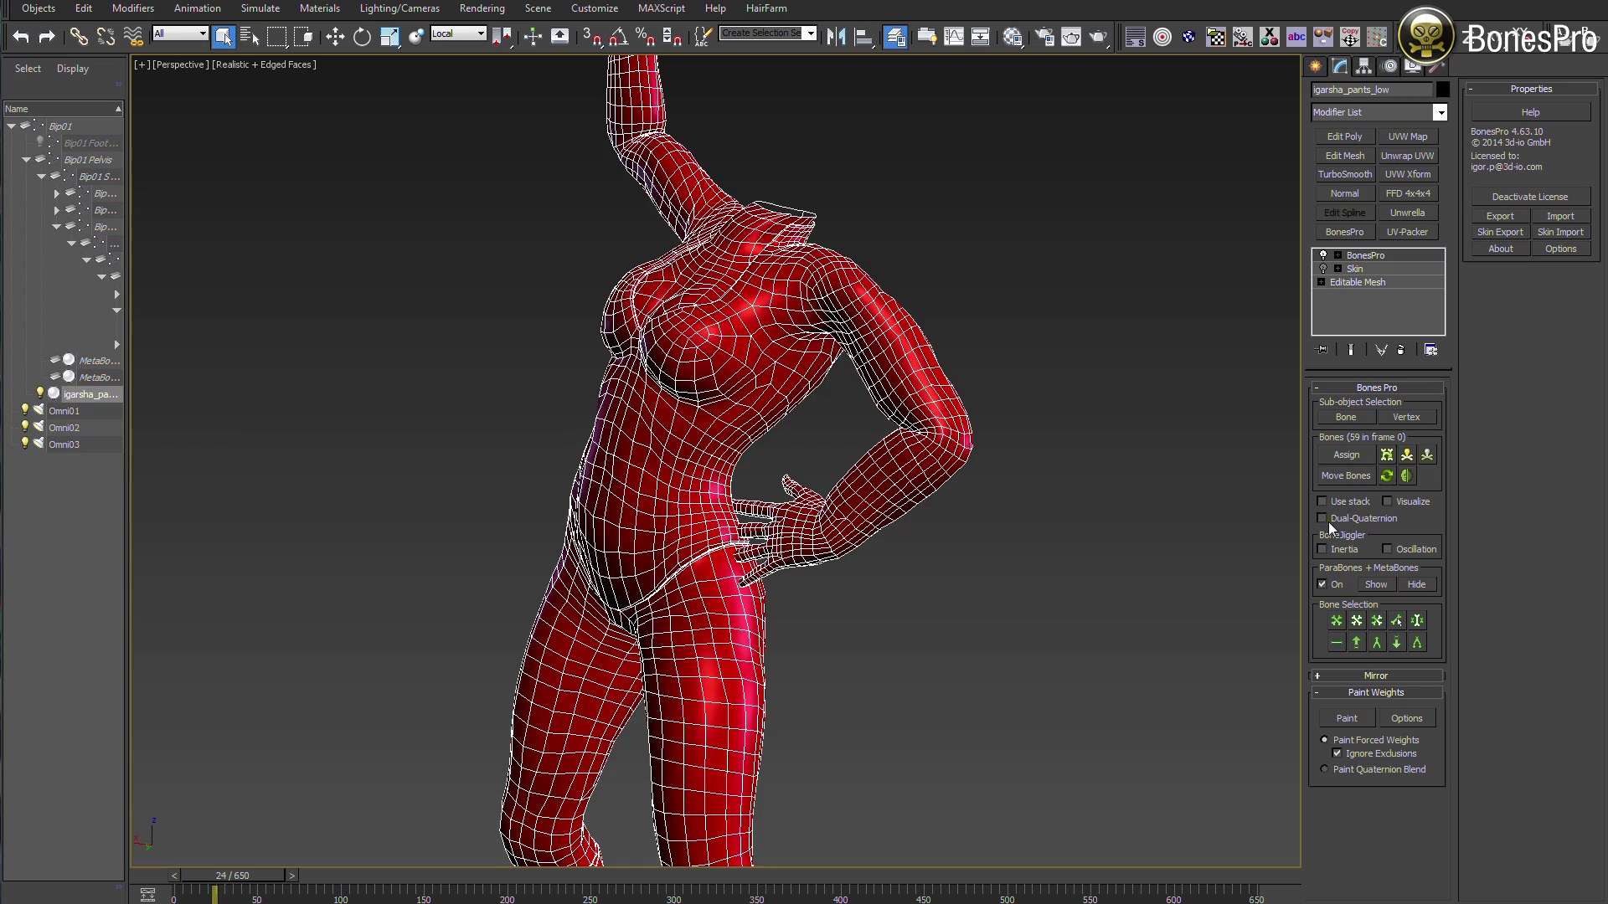
left_click(1324, 518)
Step: Scrub the character's animation from frame 24 to frame 367 and examine the hips in the bent-over pose
left_click_drag(247, 883, 362, 871)
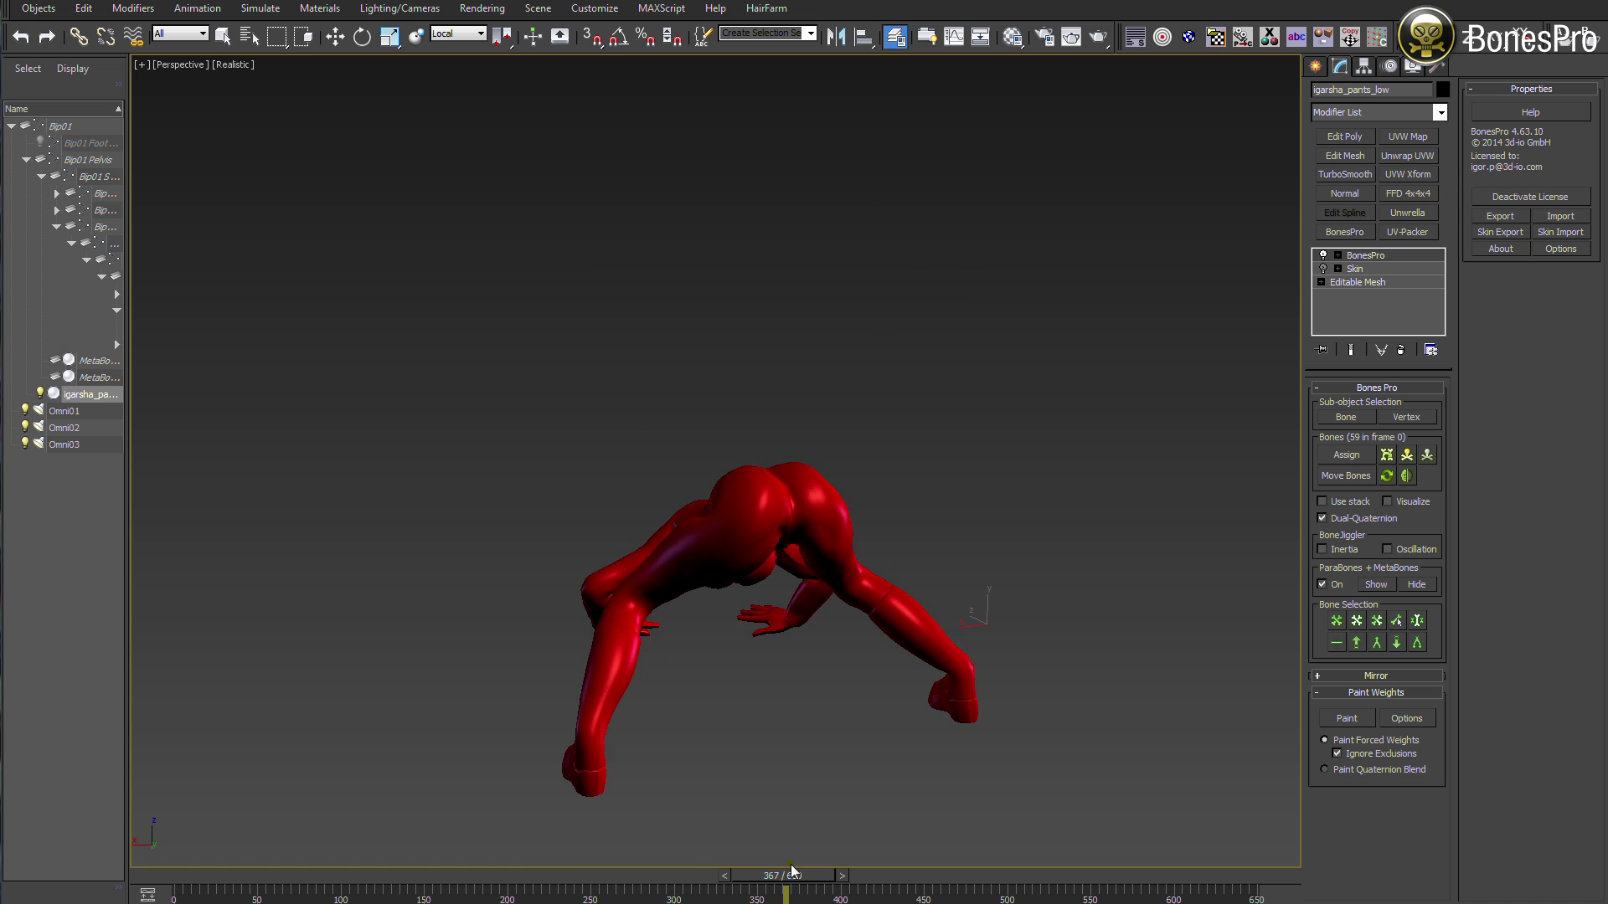
middle_click_drag(1093, 344, 758, 449, "alt")
scroll(804, 522, "up", 3)
mouse_move(769, 876)
left_mouse_down()
mouse_move(796, 876)
mouse_move(742, 882)
mouse_move(769, 878)
left_mouse_up()
middle_click_drag(756, 666, 775, 578, "alt")
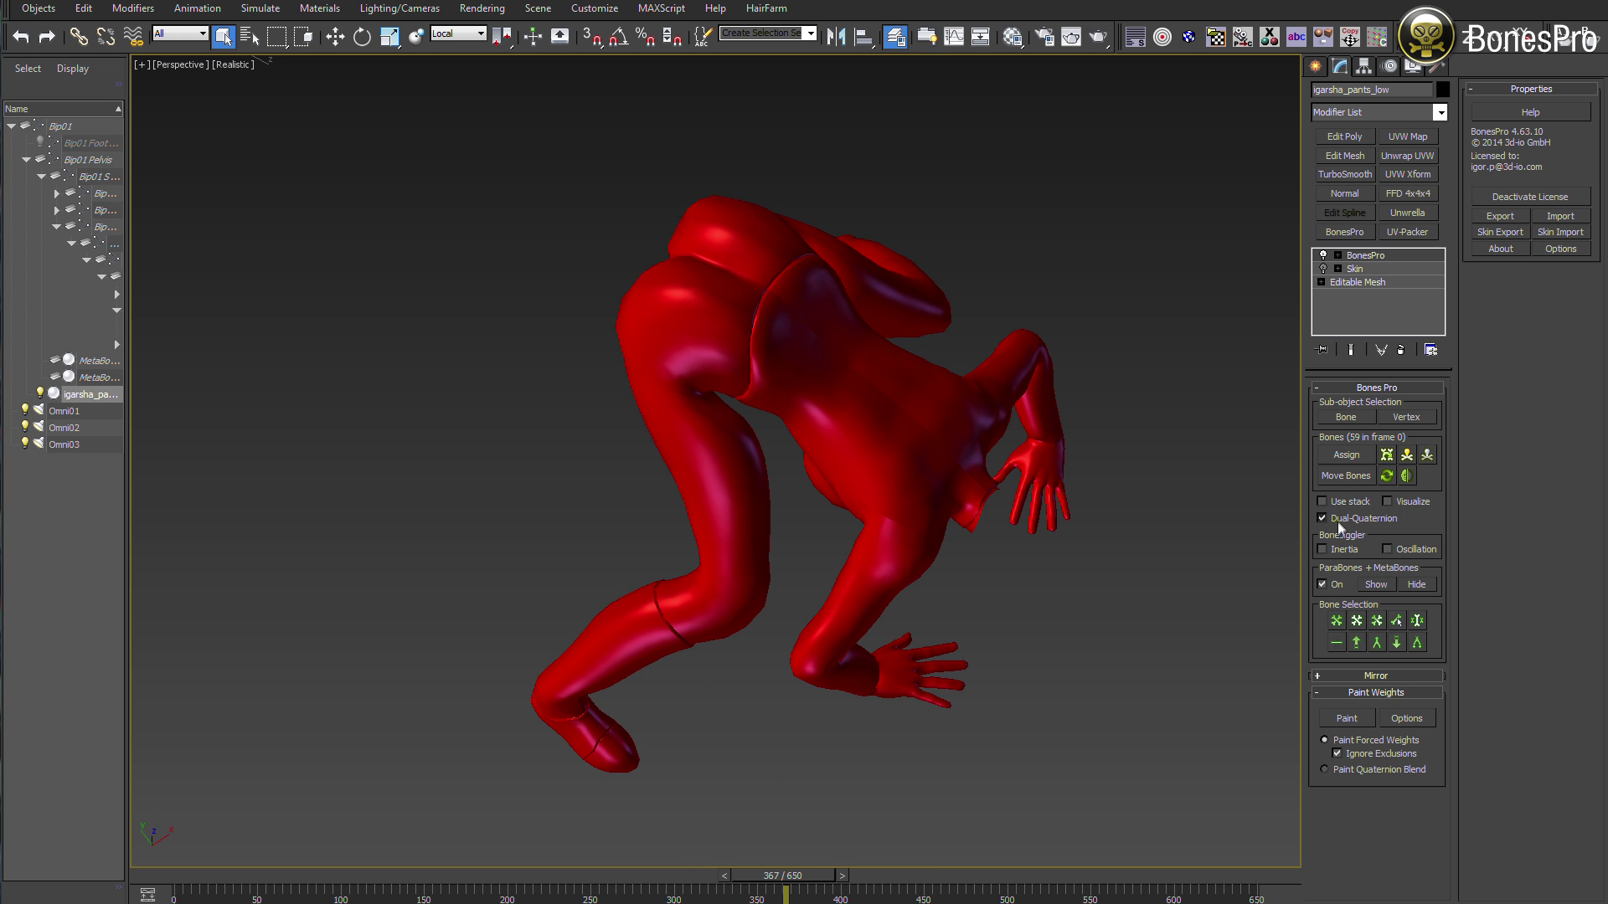
Step: Show edged faces and switch Dual-Quaternion off and on to compare the character's hip deformation at frame 367
key("F4")
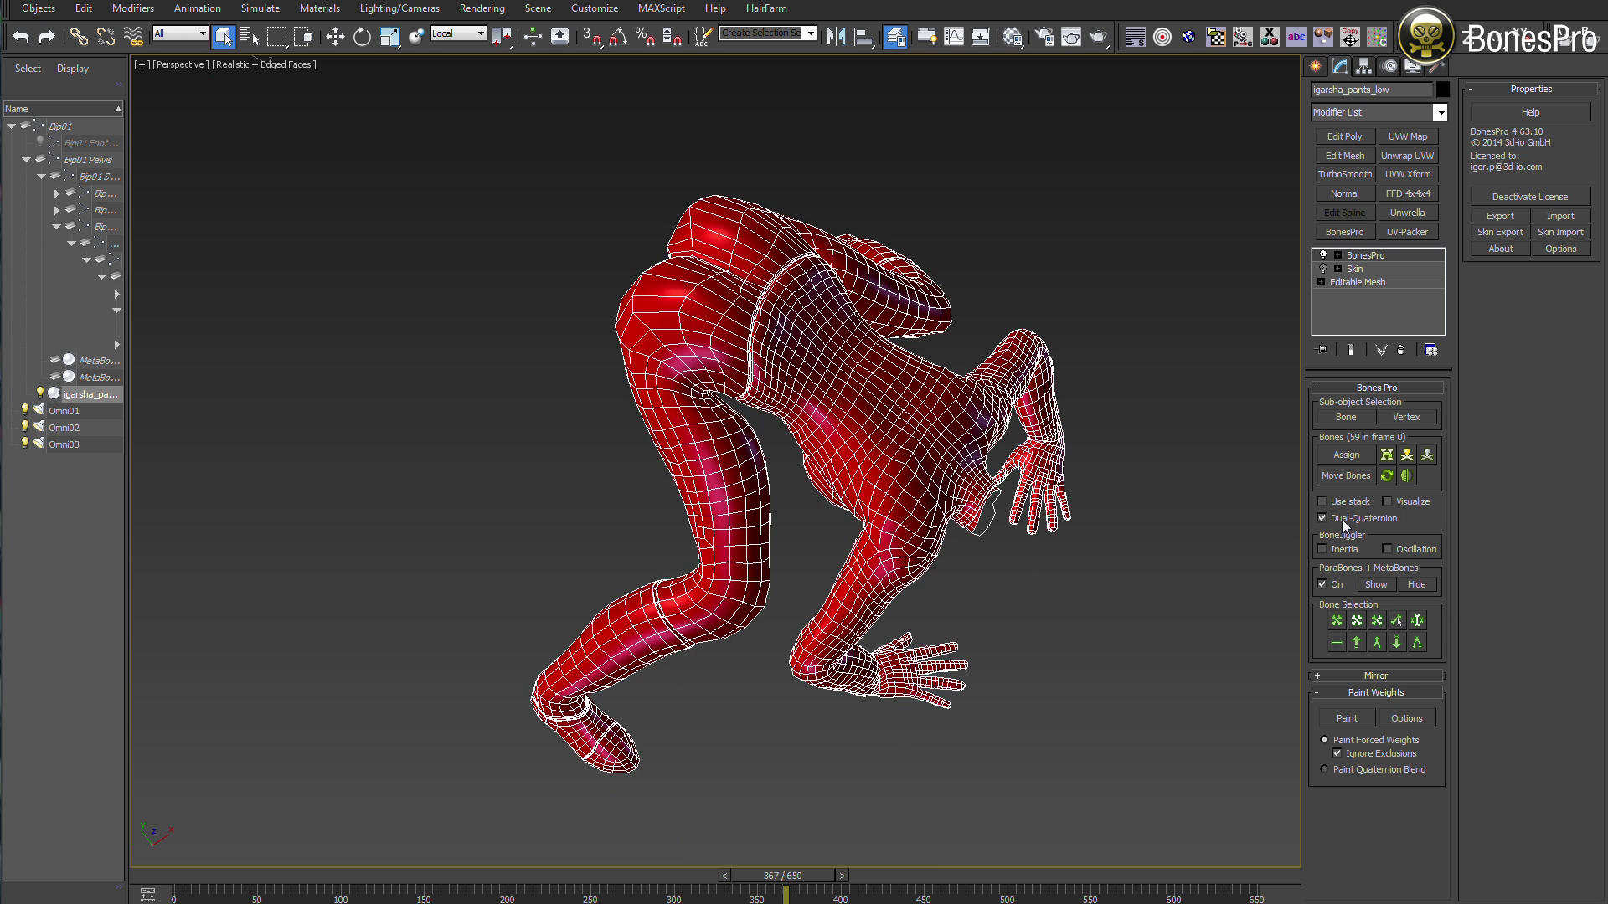
left_click(1343, 521)
left_click(1337, 520)
middle_click_drag(866, 481, 931, 423, "alt")
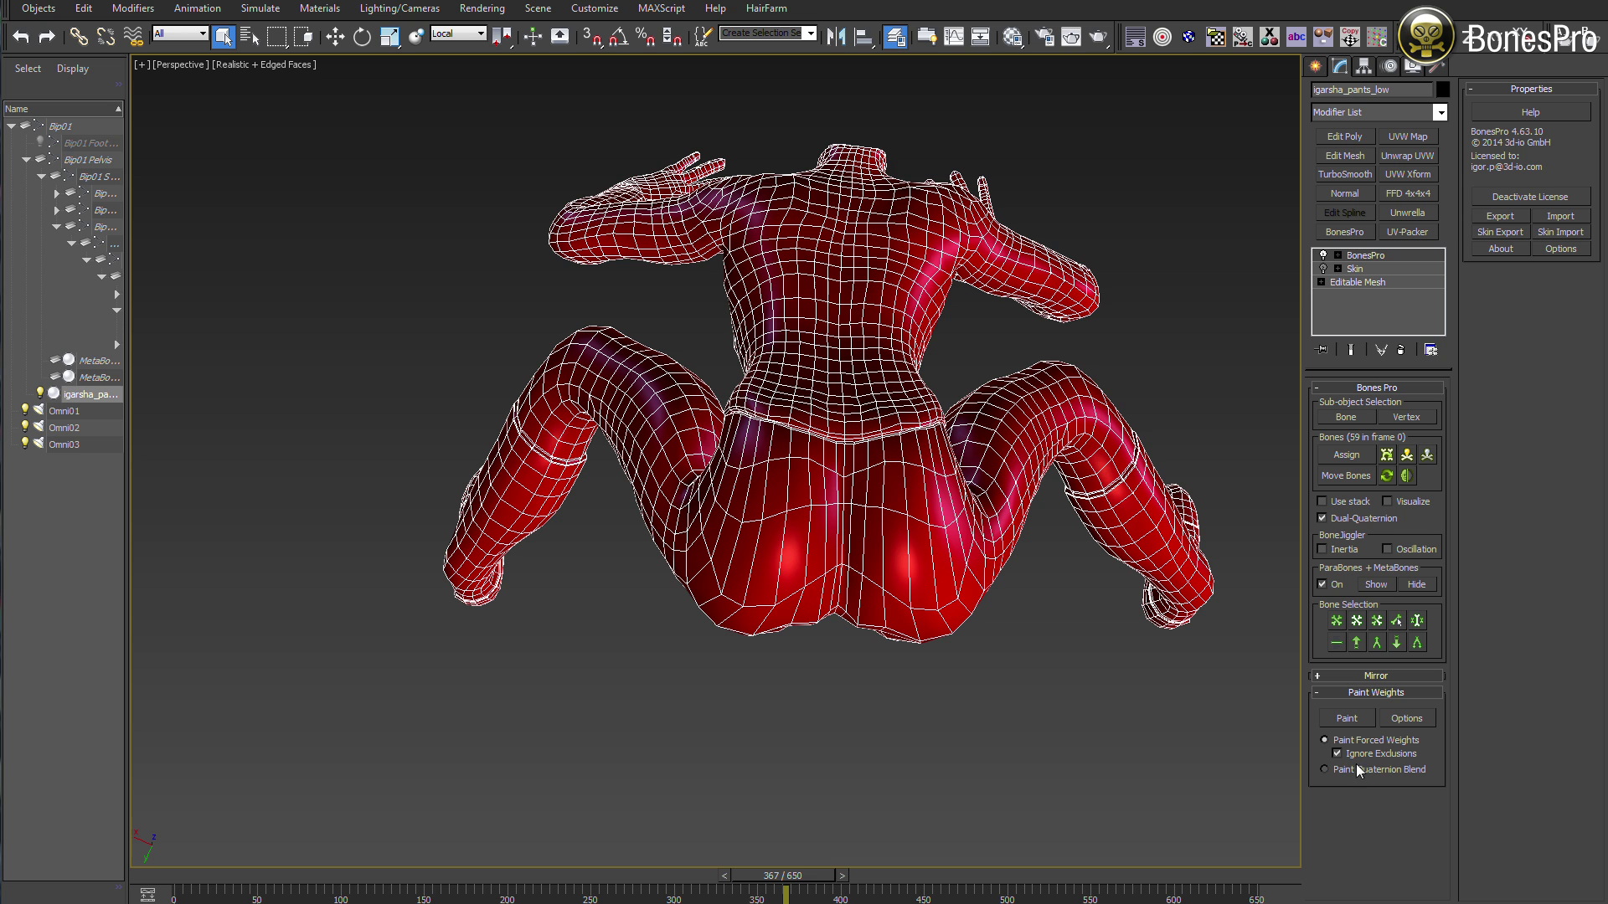
Step: Turn on Visualize for igarsha_pants_low, start painting in Paint Quaternion Blend mode, and open the Painter Options
left_click(1415, 502)
middle_click_drag(993, 550, 1114, 634, "alt")
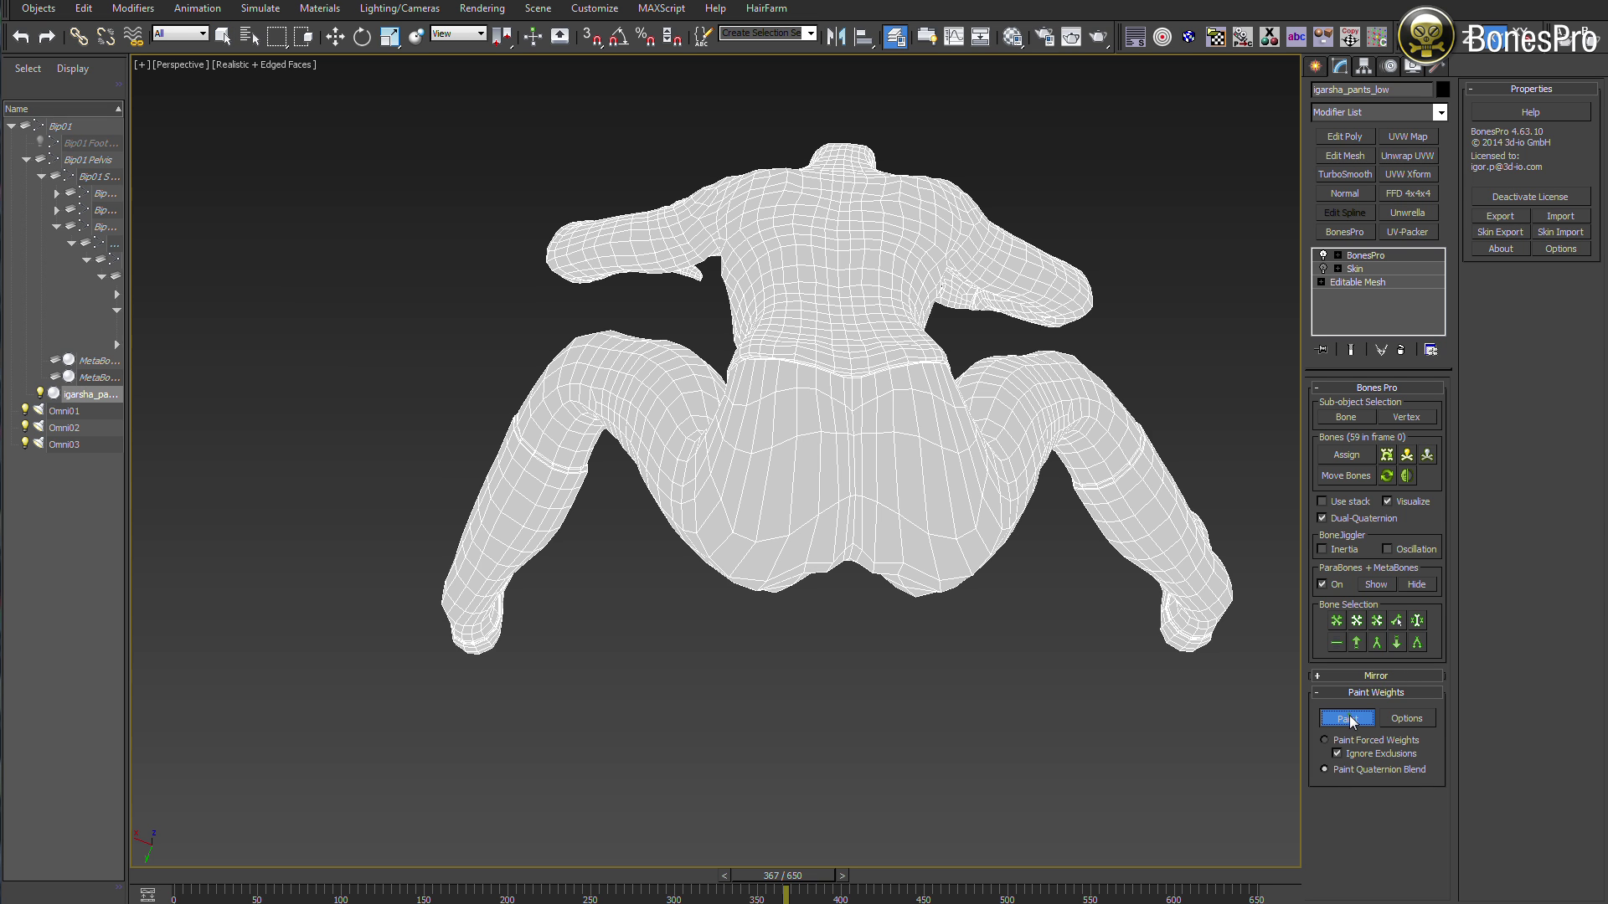
left_click(1406, 719)
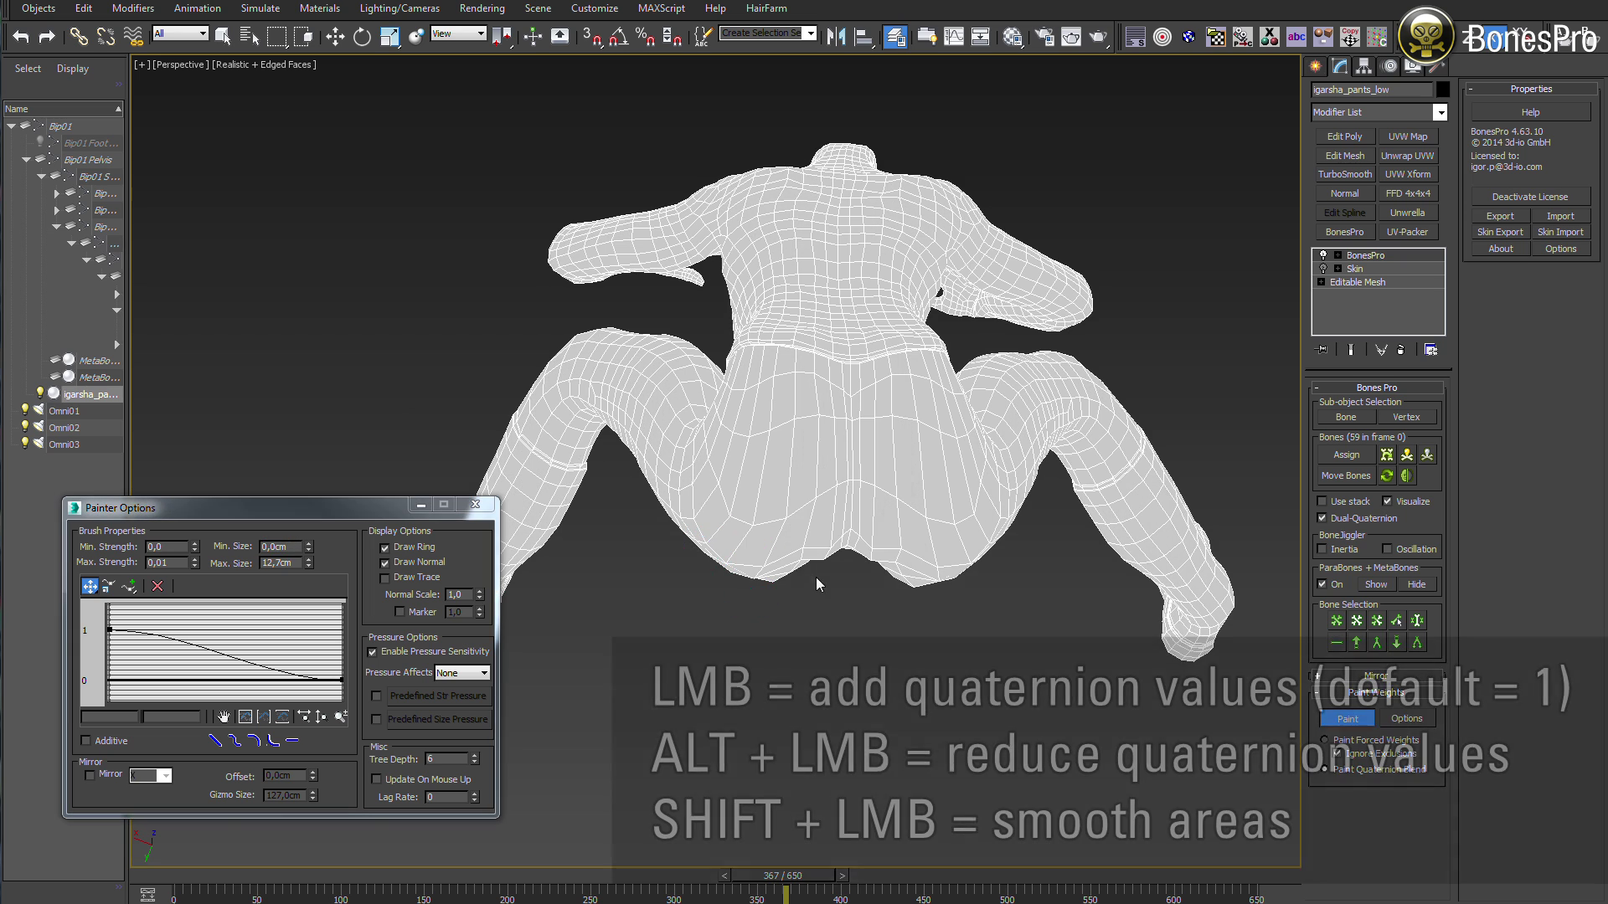
Step: Paint the quaternion blend mask over the character's buttocks, hips and upper thighs, using a brush Max. Size of 21,844 cm
mouse_move(800, 555)
left_mouse_down()
mouse_move(782, 527)
mouse_move(892, 568)
left_mouse_up()
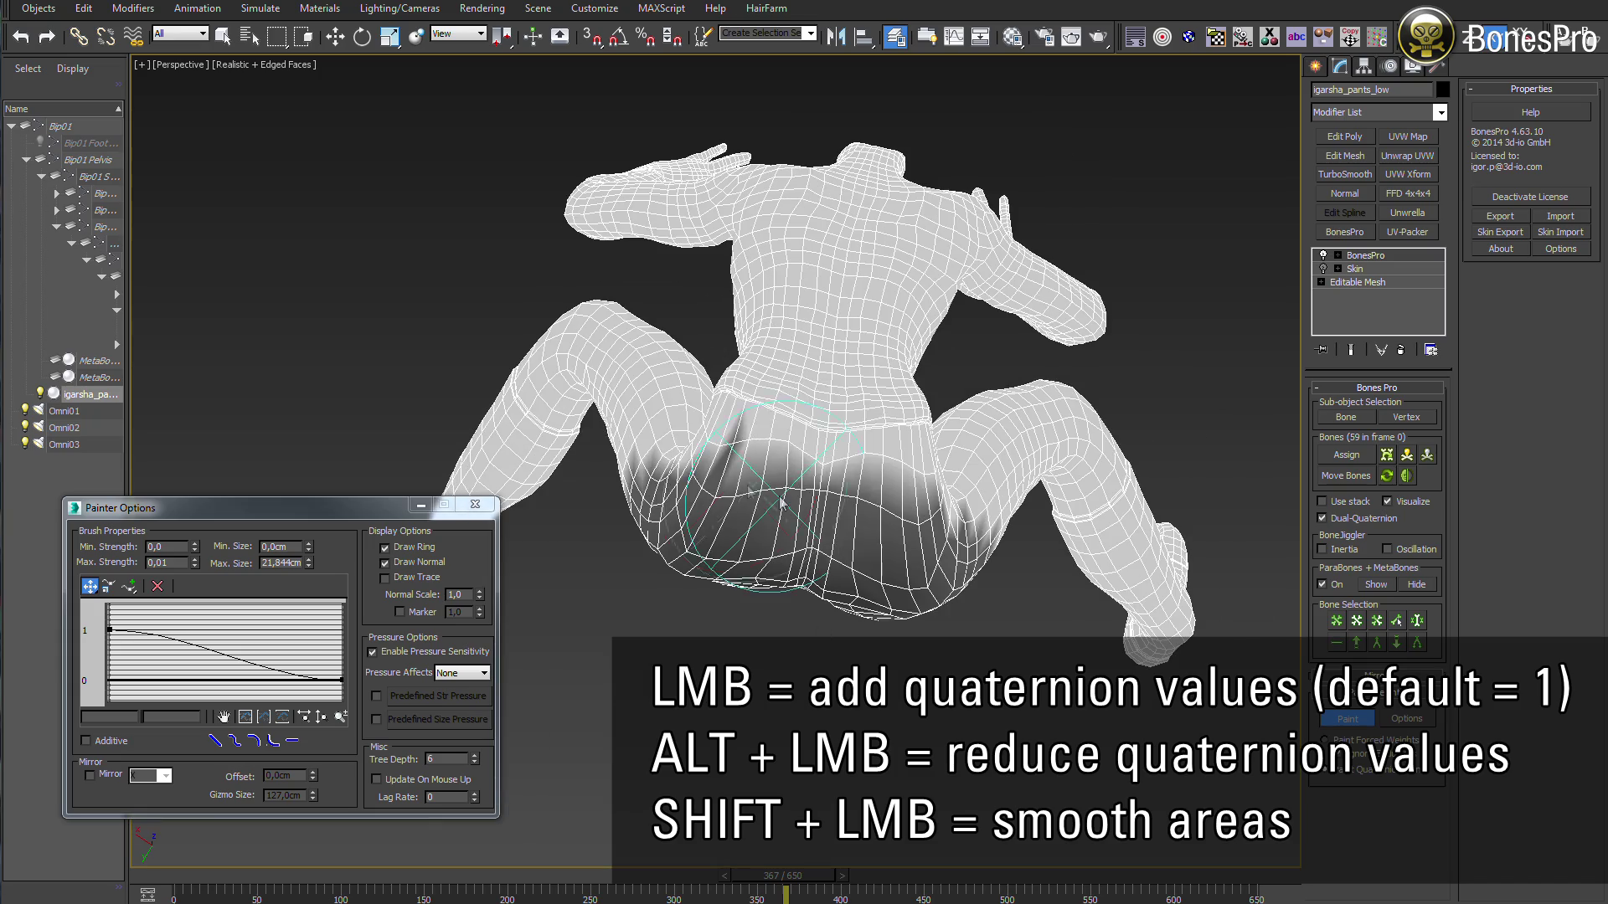
left_click_drag(737, 394, 758, 402)
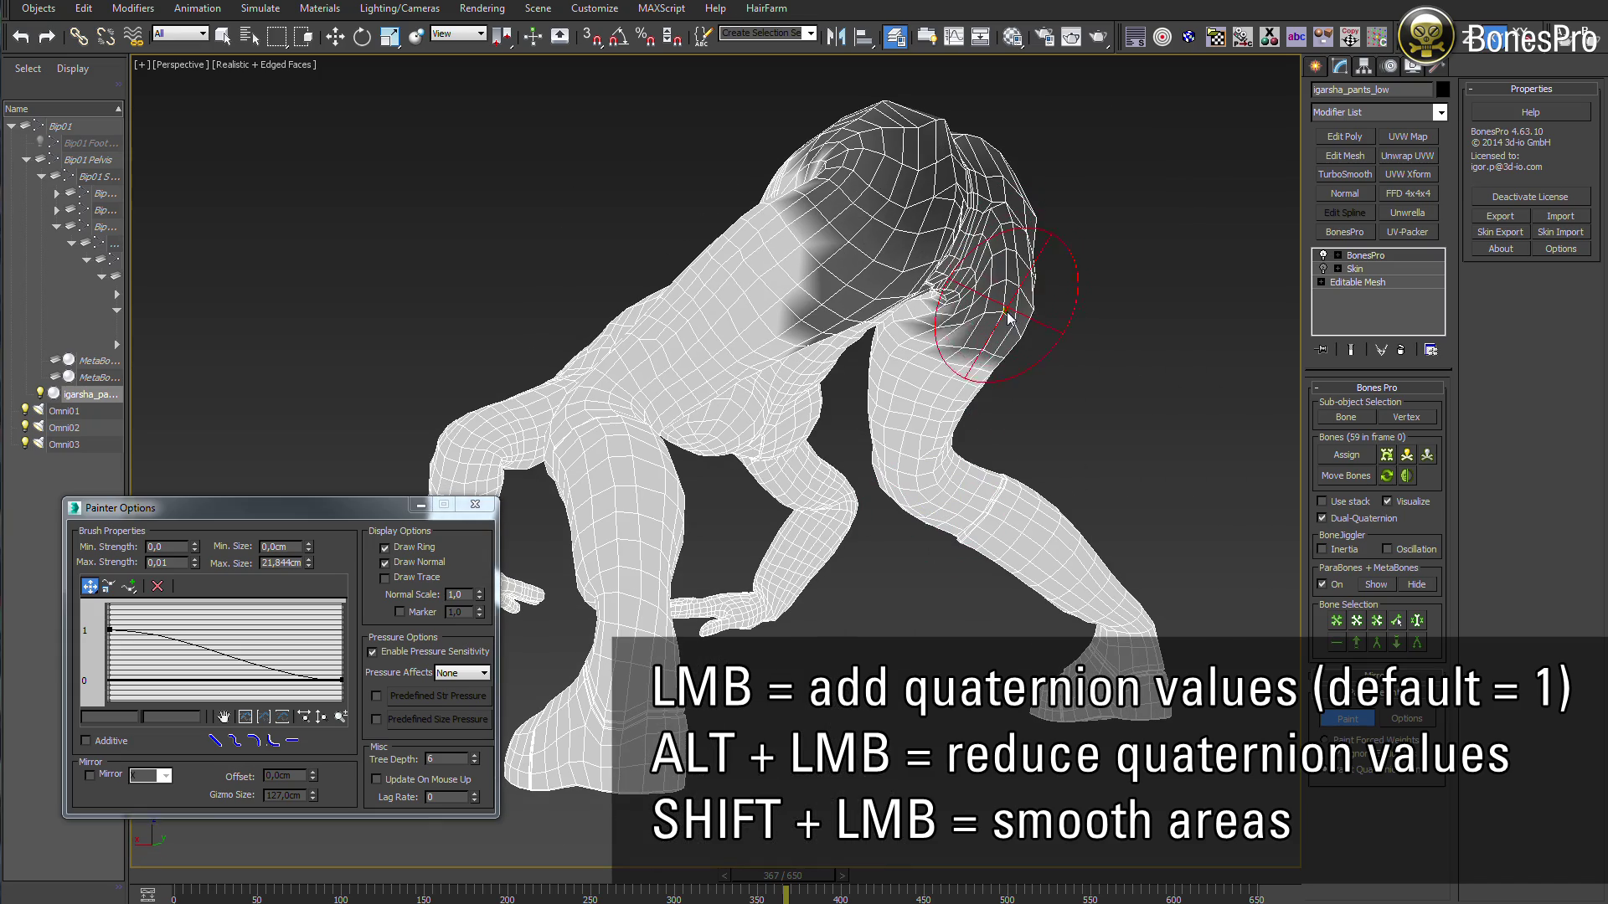
left_click_drag(948, 341, 833, 349)
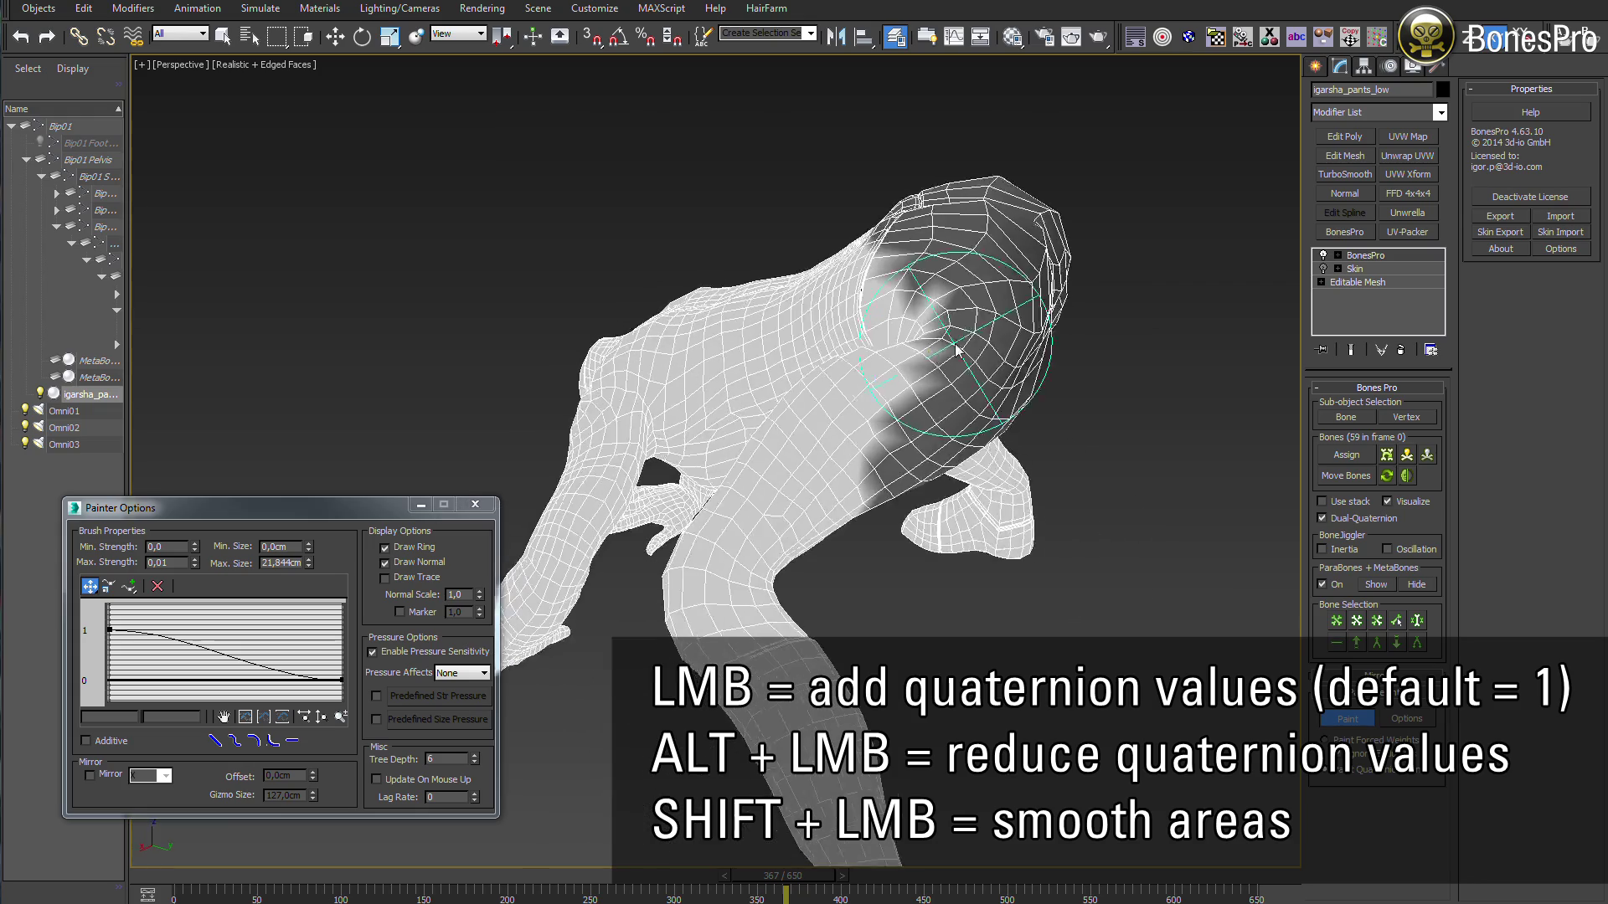
left_click_drag(1039, 251, 1038, 270)
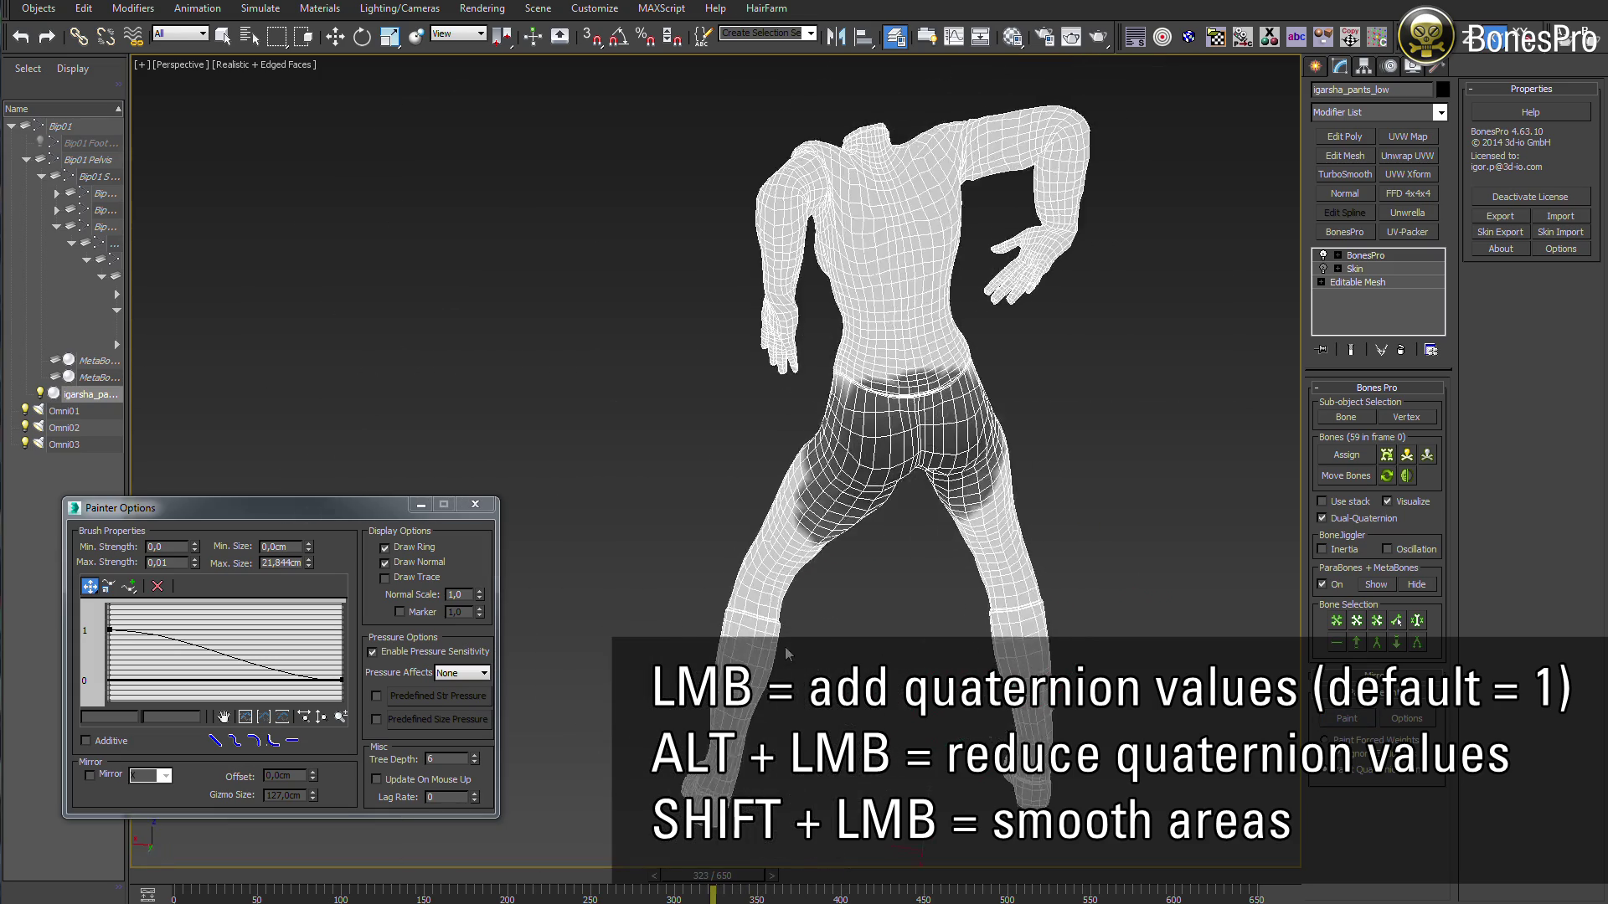
Step: Scrub the animation to frame 373 and paint a quaternion blend mask on one elbow with a 9,398 cm brush
mouse_move(736, 878)
left_mouse_down()
mouse_move(804, 894)
mouse_move(616, 882)
mouse_move(758, 882)
left_mouse_up()
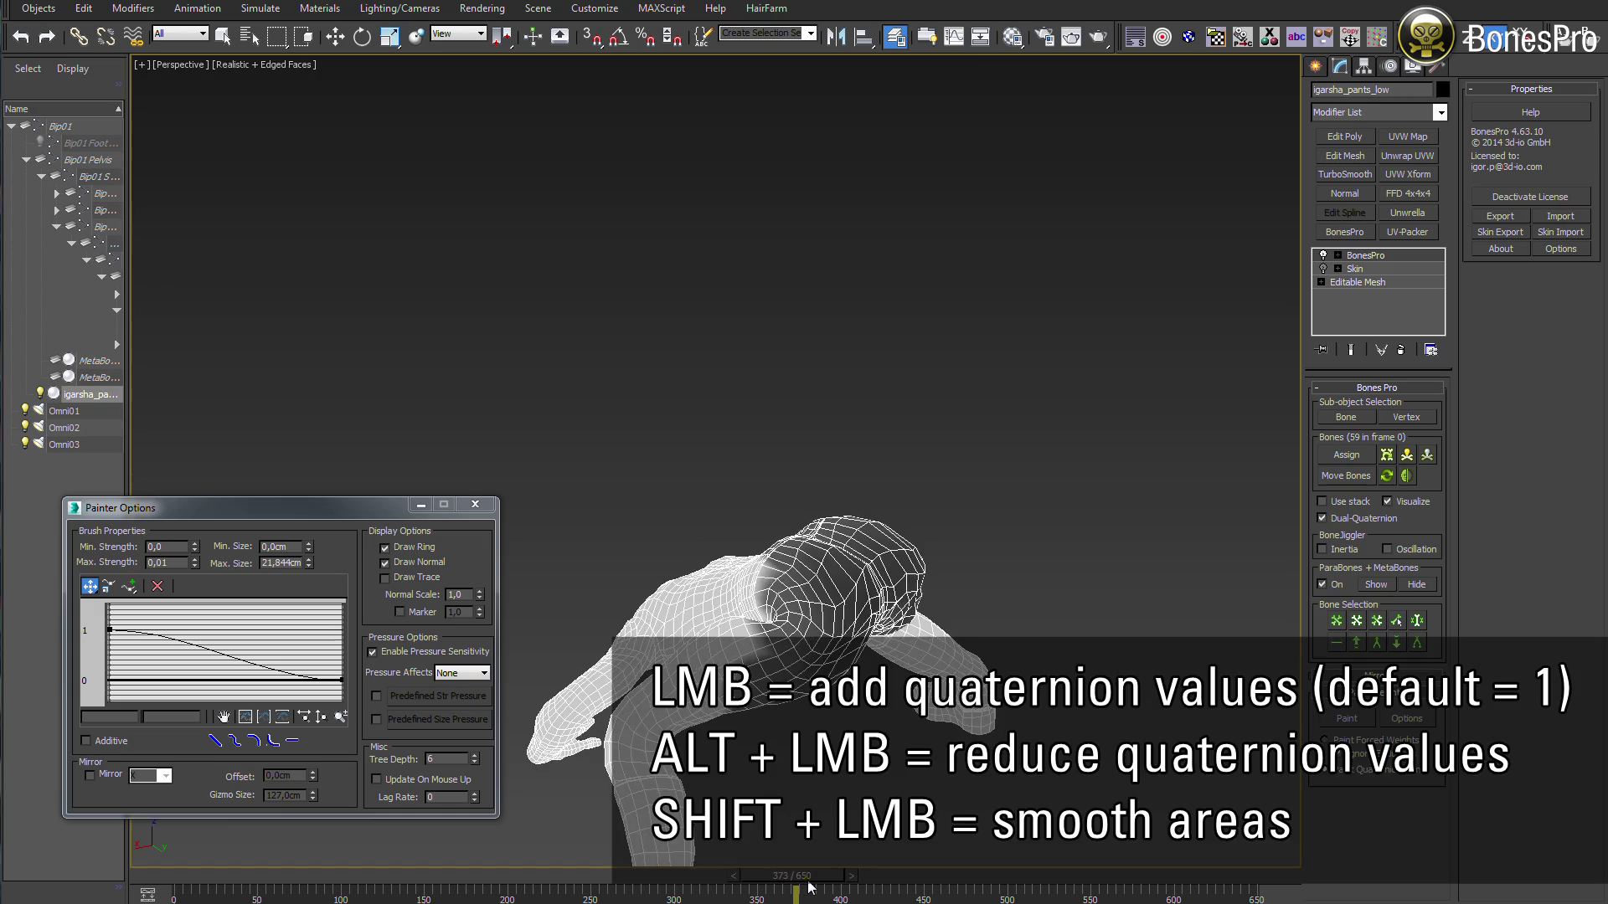
mouse_move(903, 595)
middle_mouse_down("alt")
mouse_move(668, 600)
mouse_move(804, 587)
mouse_move(821, 506)
middle_mouse_up("alt")
left_click(1330, 717)
scroll(737, 551, "up", 4)
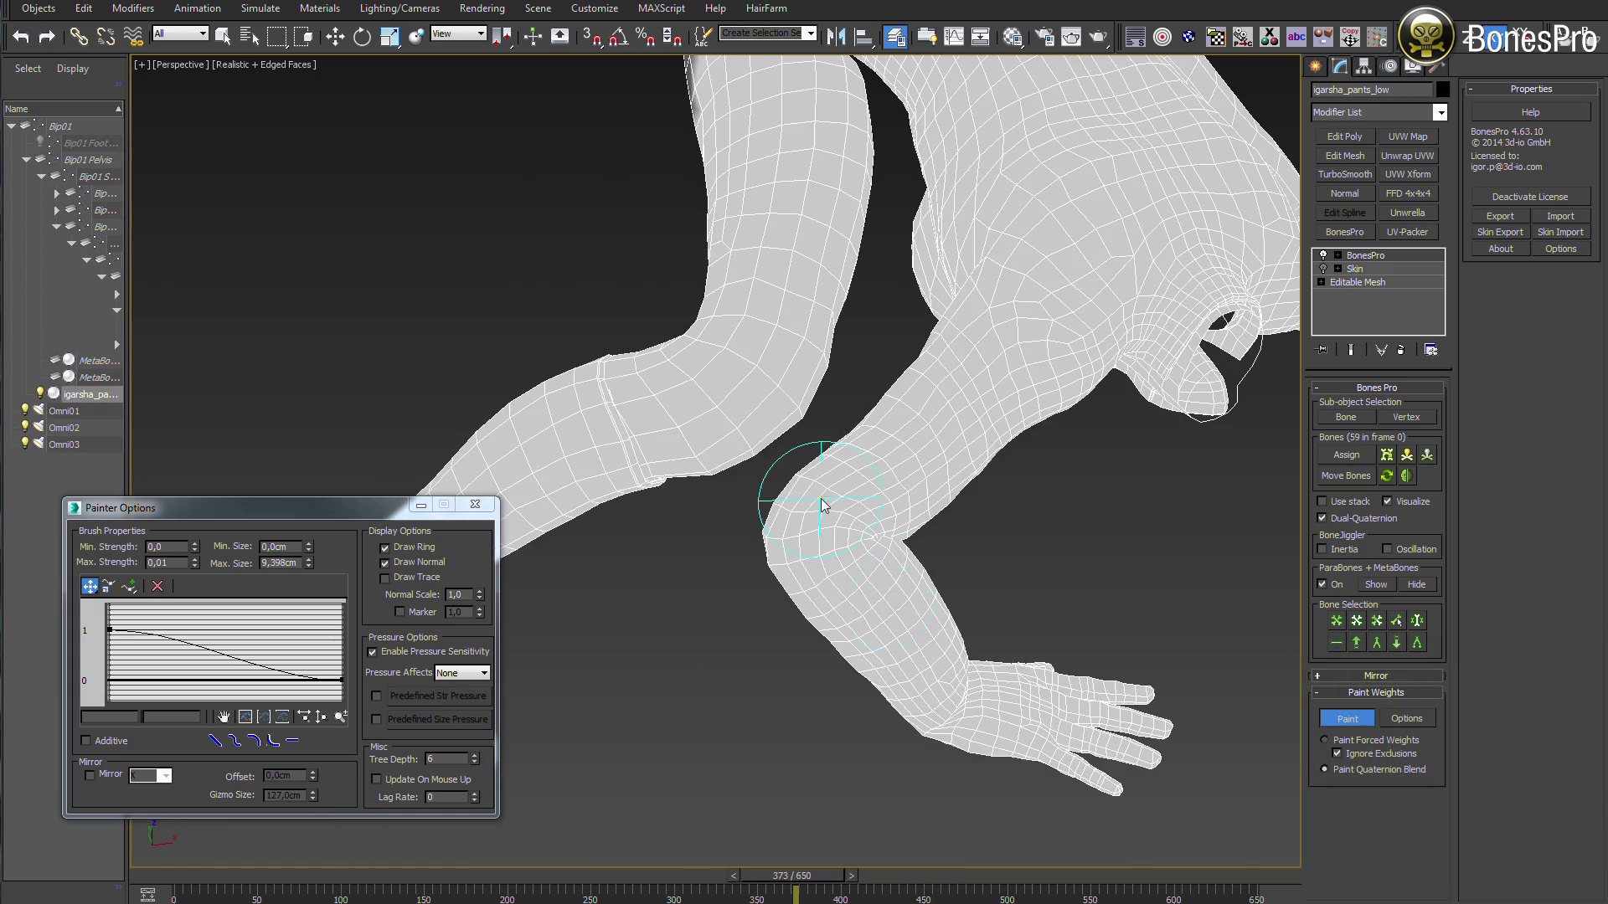
left_click_drag(820, 506, 798, 515)
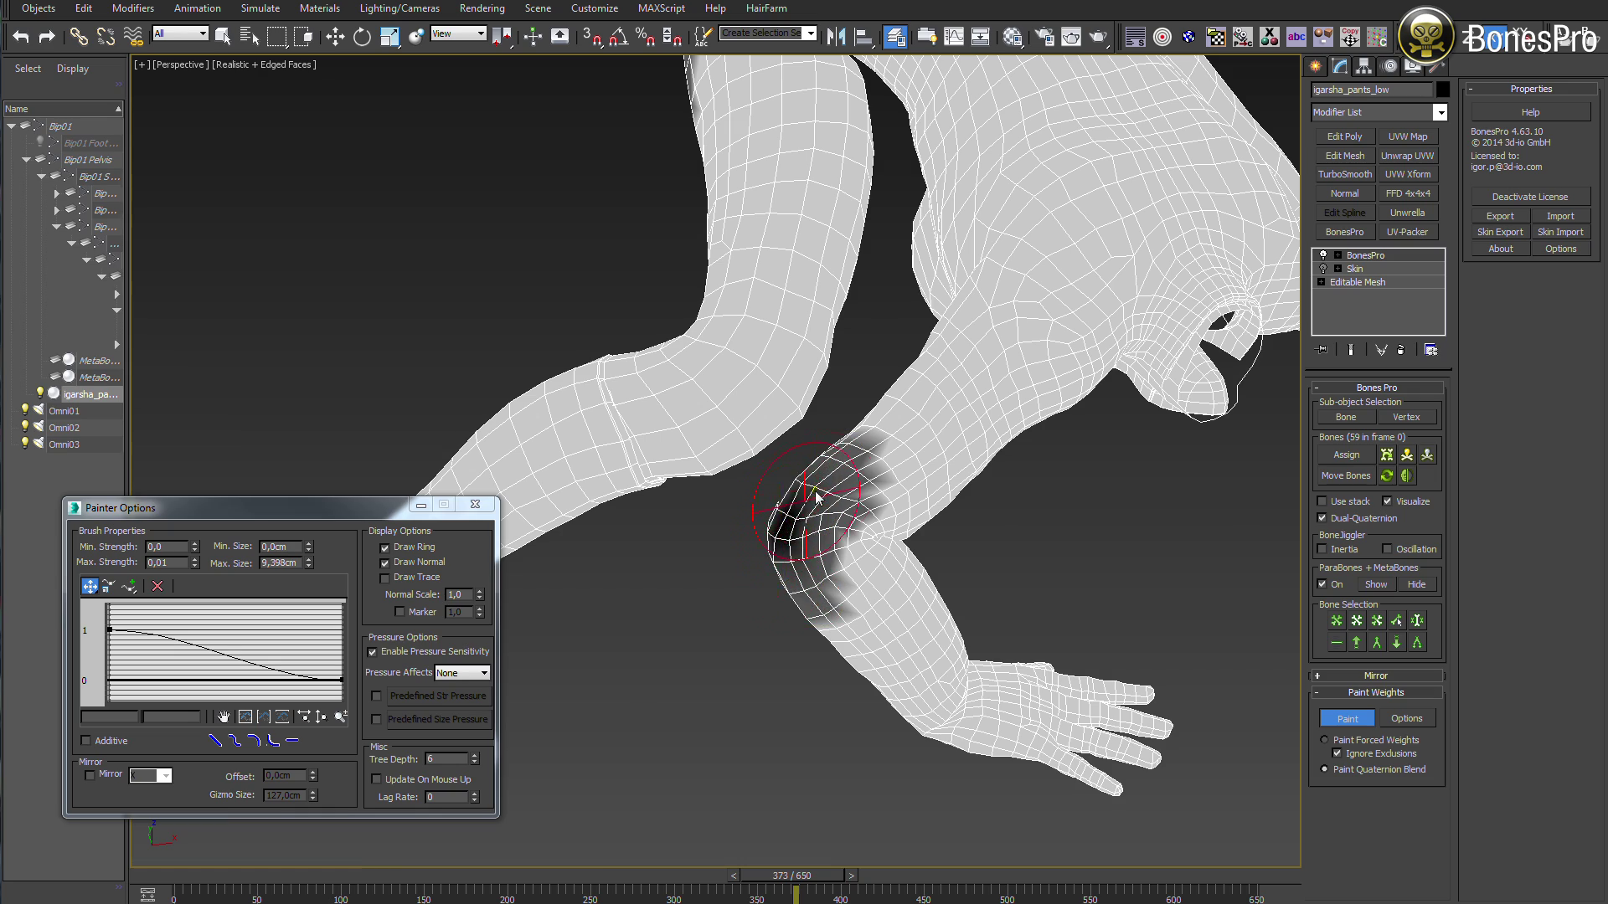
middle_click_drag(816, 496, 887, 566, "alt")
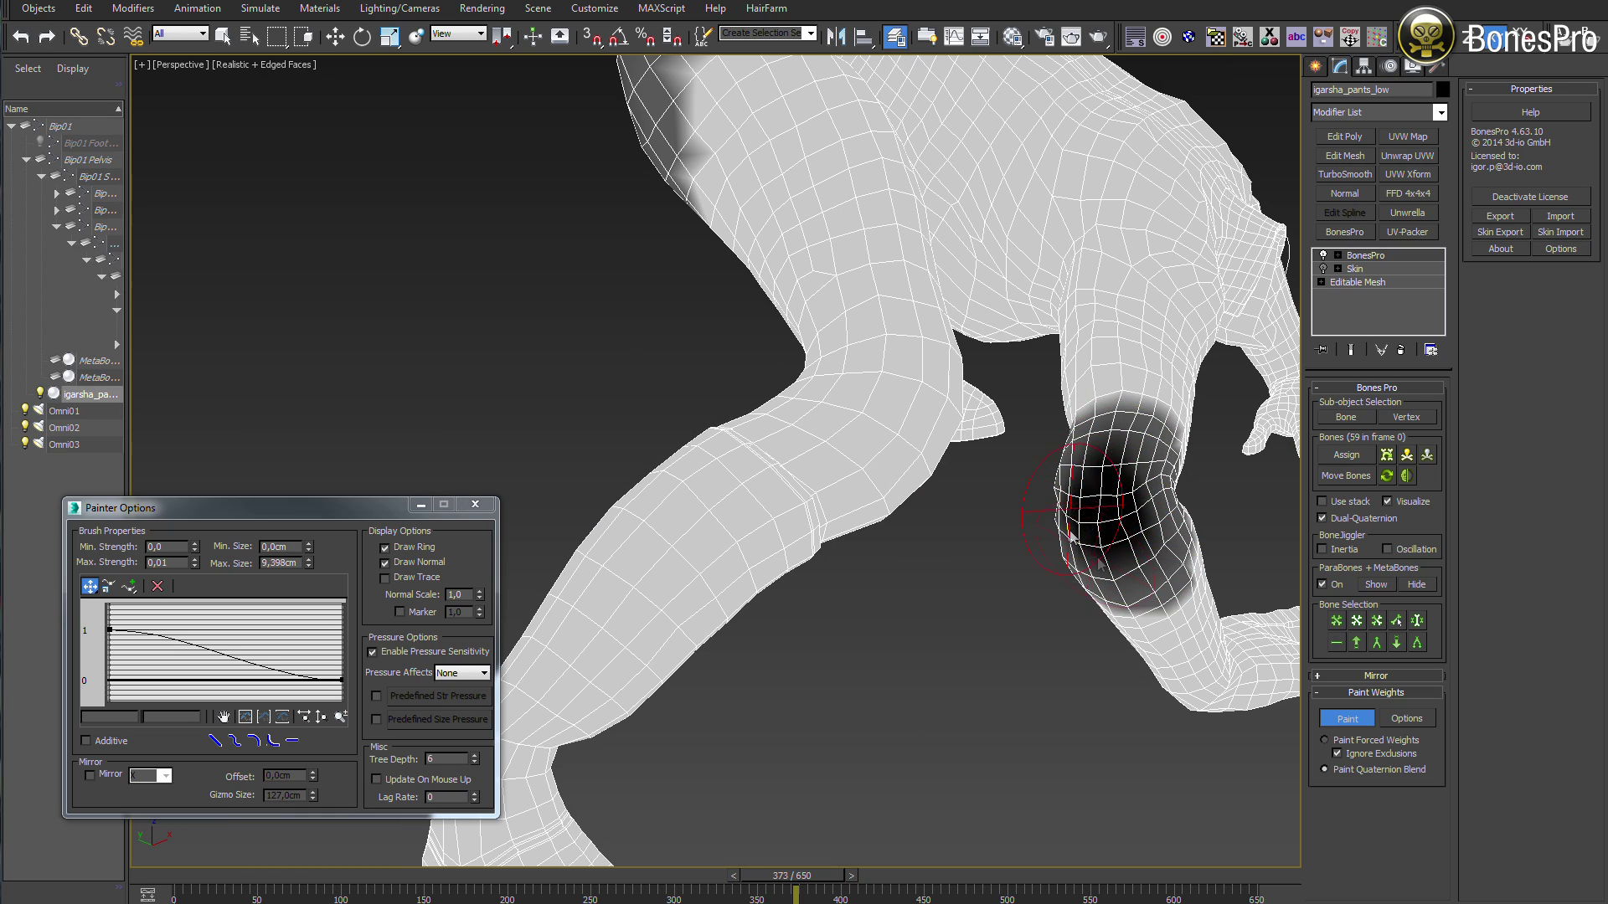
Step: Paint the quaternion blend mask on the character's other elbow and set Max. Strength to 0,03 to deepen the elbow mask
mouse_move(1100, 419)
middle_mouse_down("alt")
mouse_move(1034, 556)
mouse_move(1005, 532)
mouse_move(947, 553)
middle_mouse_up("alt")
mouse_move(947, 553)
left_mouse_down()
mouse_move(888, 591)
mouse_move(932, 680)
left_mouse_up()
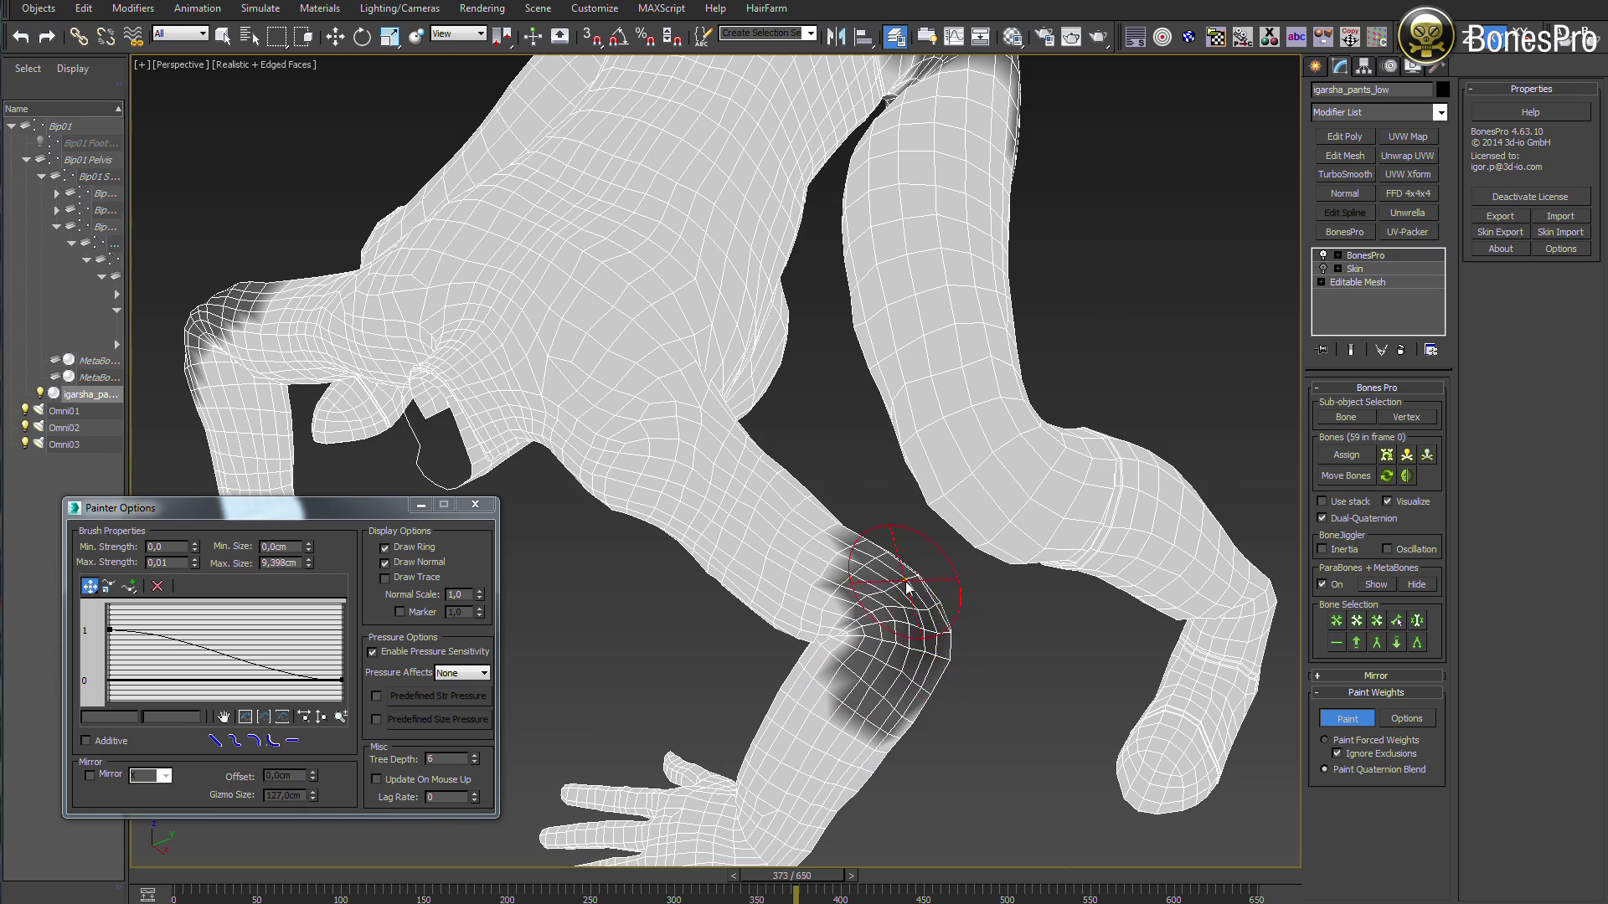
double_click(173, 563)
type("0,03")
key("Tab")
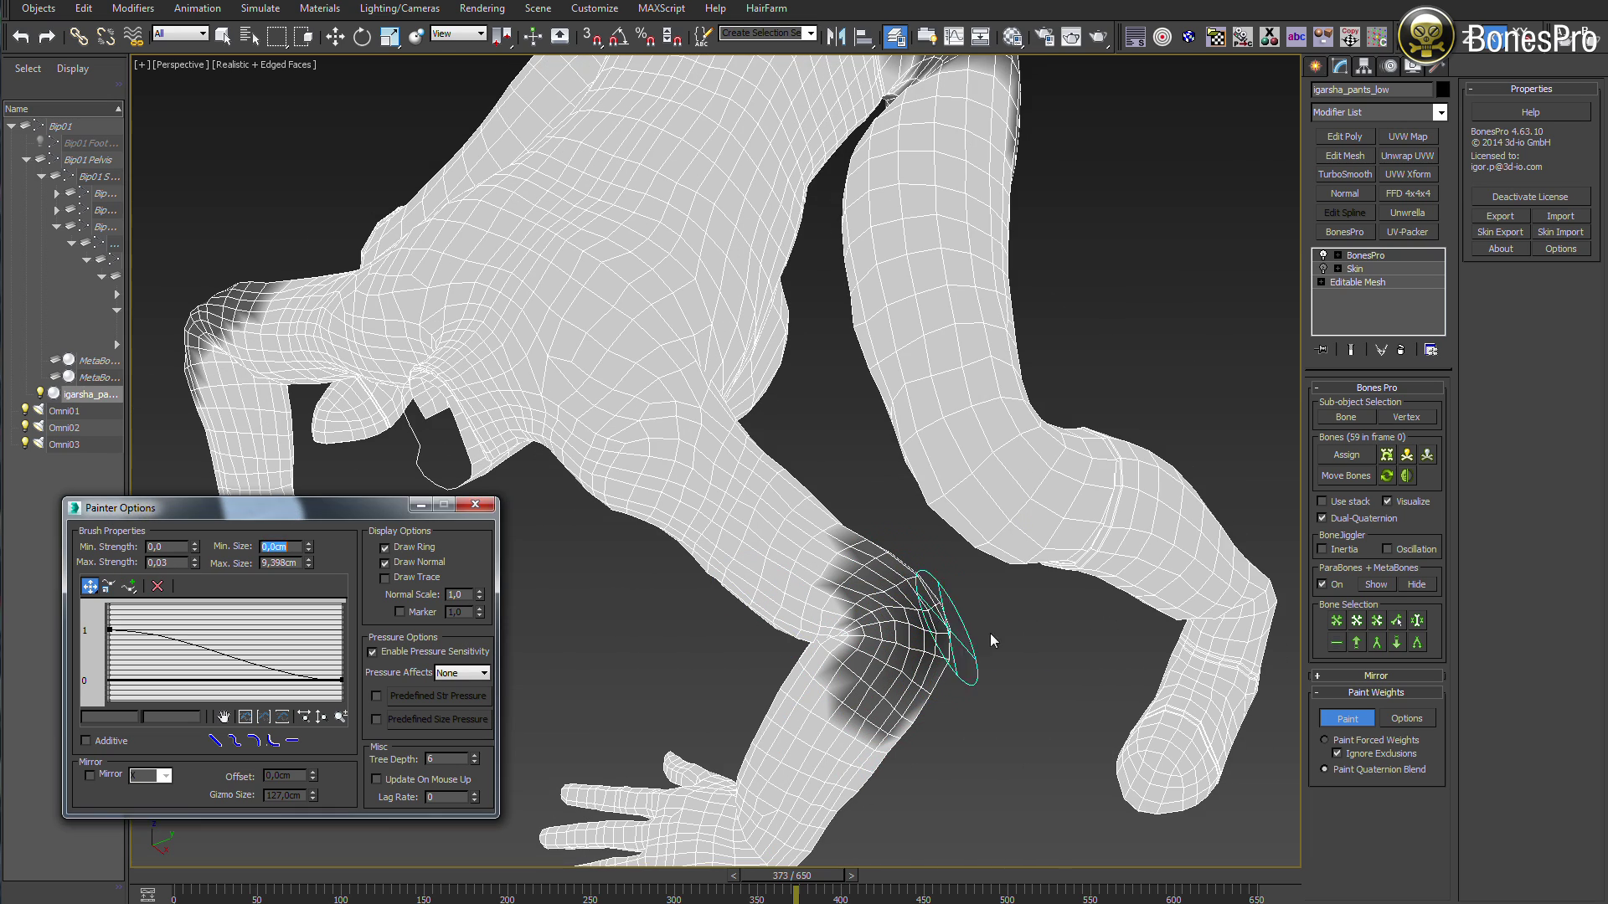
left_click_drag(931, 641, 922, 610)
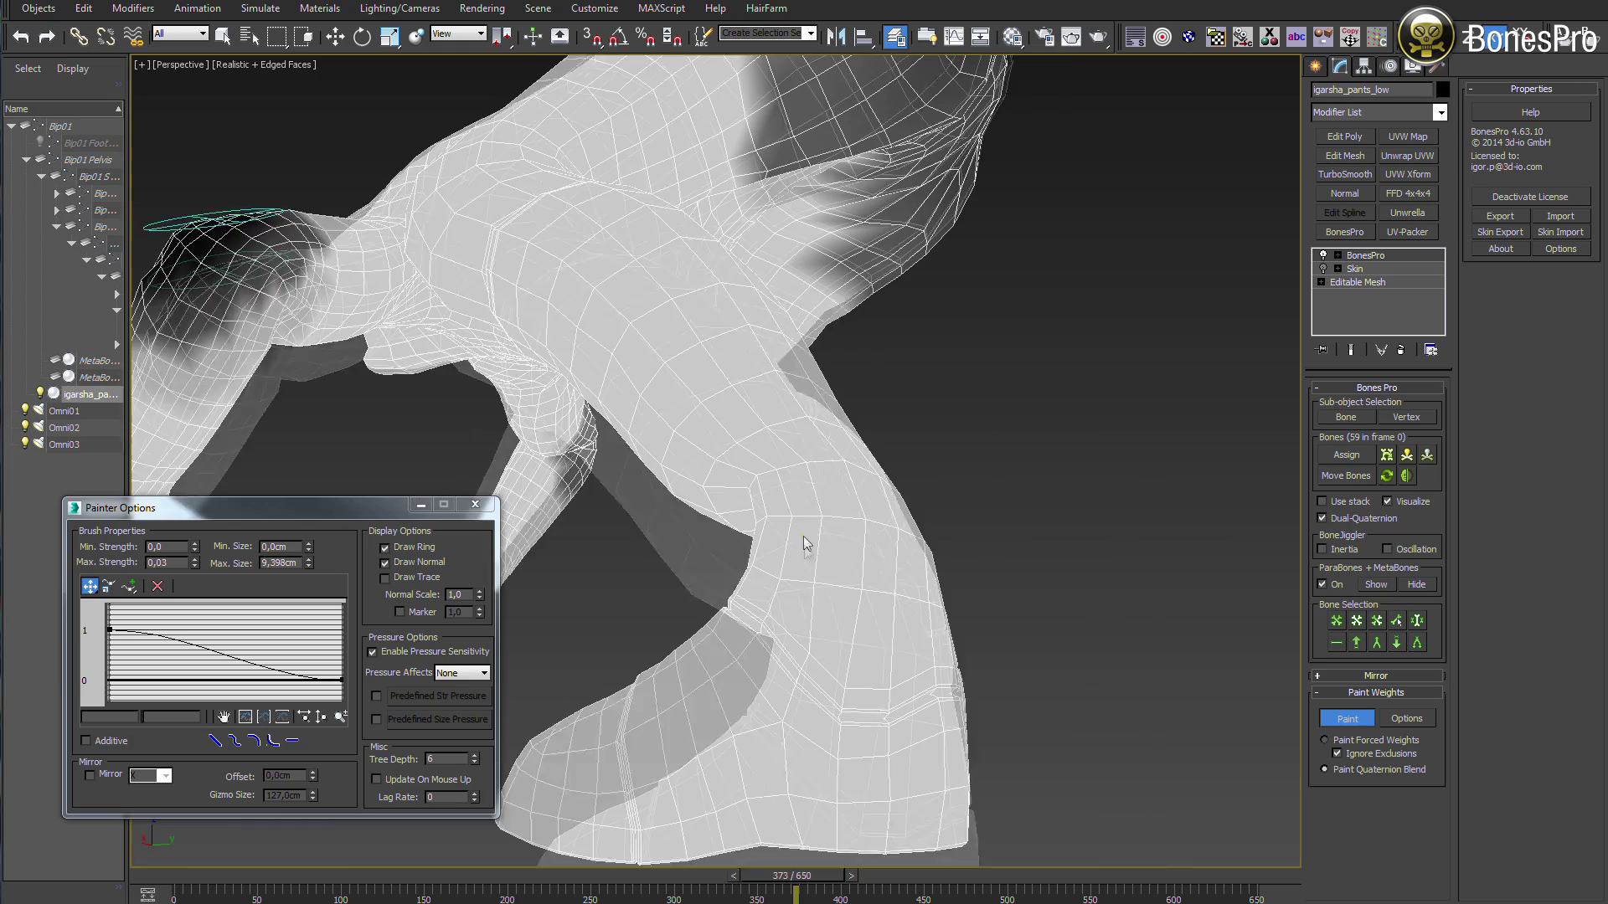
left_click_drag(226, 252, 244, 269)
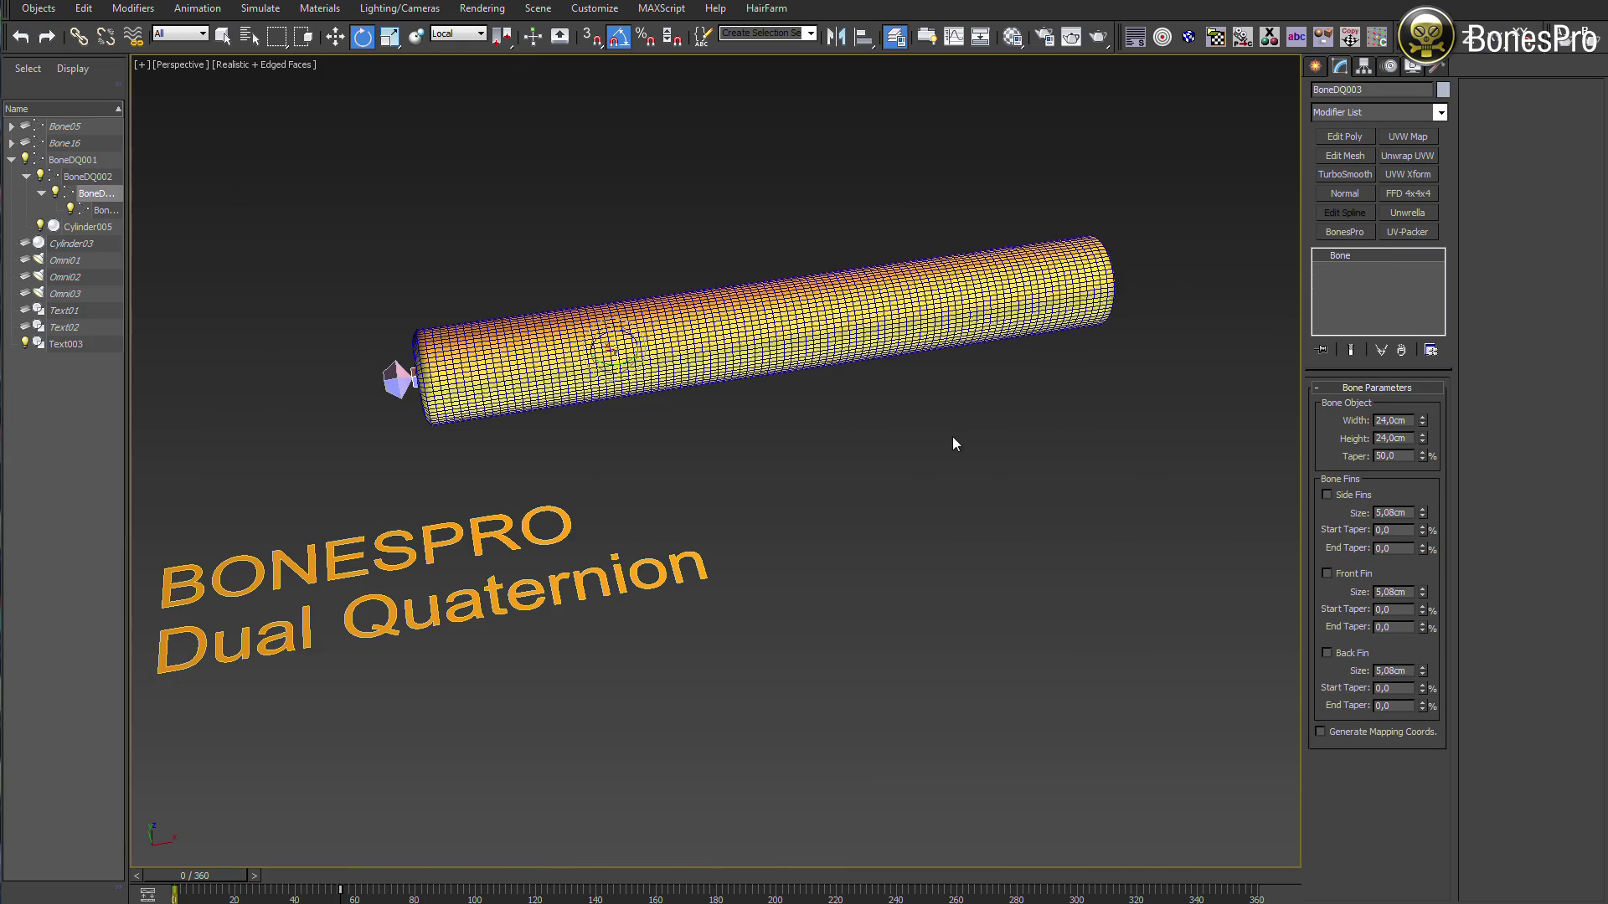
Step: Select bone BoneDQ003 inside the straight cylinder and move the animation to frame 55
left_click(953, 444)
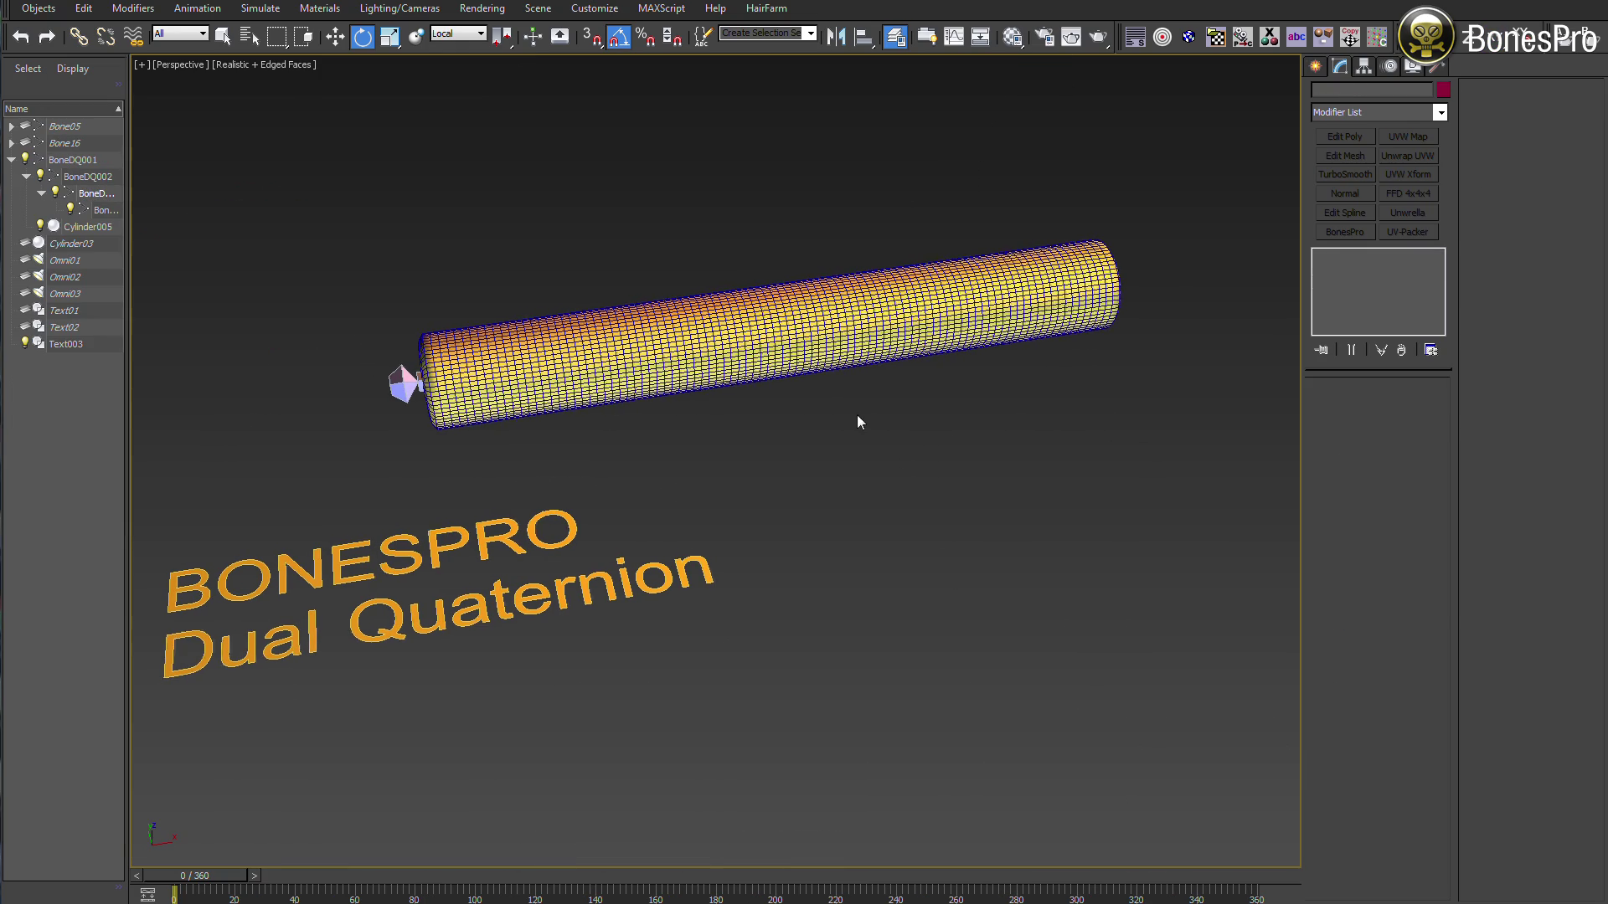
left_click(425, 390)
key("F3")
left_click(444, 388)
key("F3")
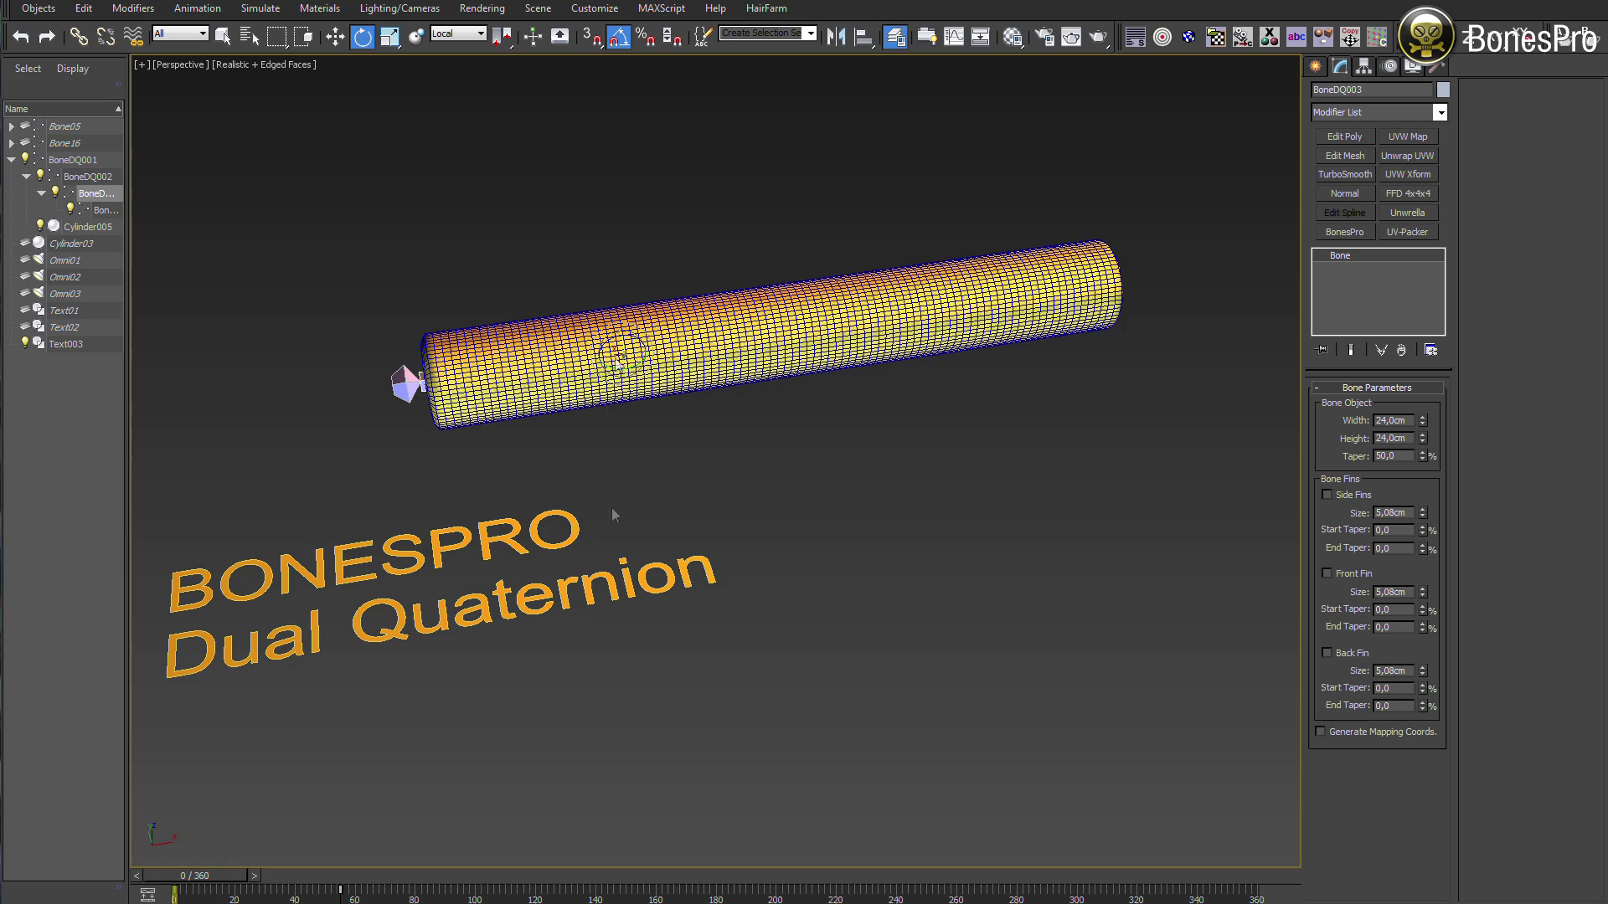
left_click_drag(213, 878, 370, 882)
Step: Show the Front view full-size and shaded, rotate BoneDQ003 to change the cylinder's upper bend, and activate the Scale tool
key("alt+w")
right_click(503, 408)
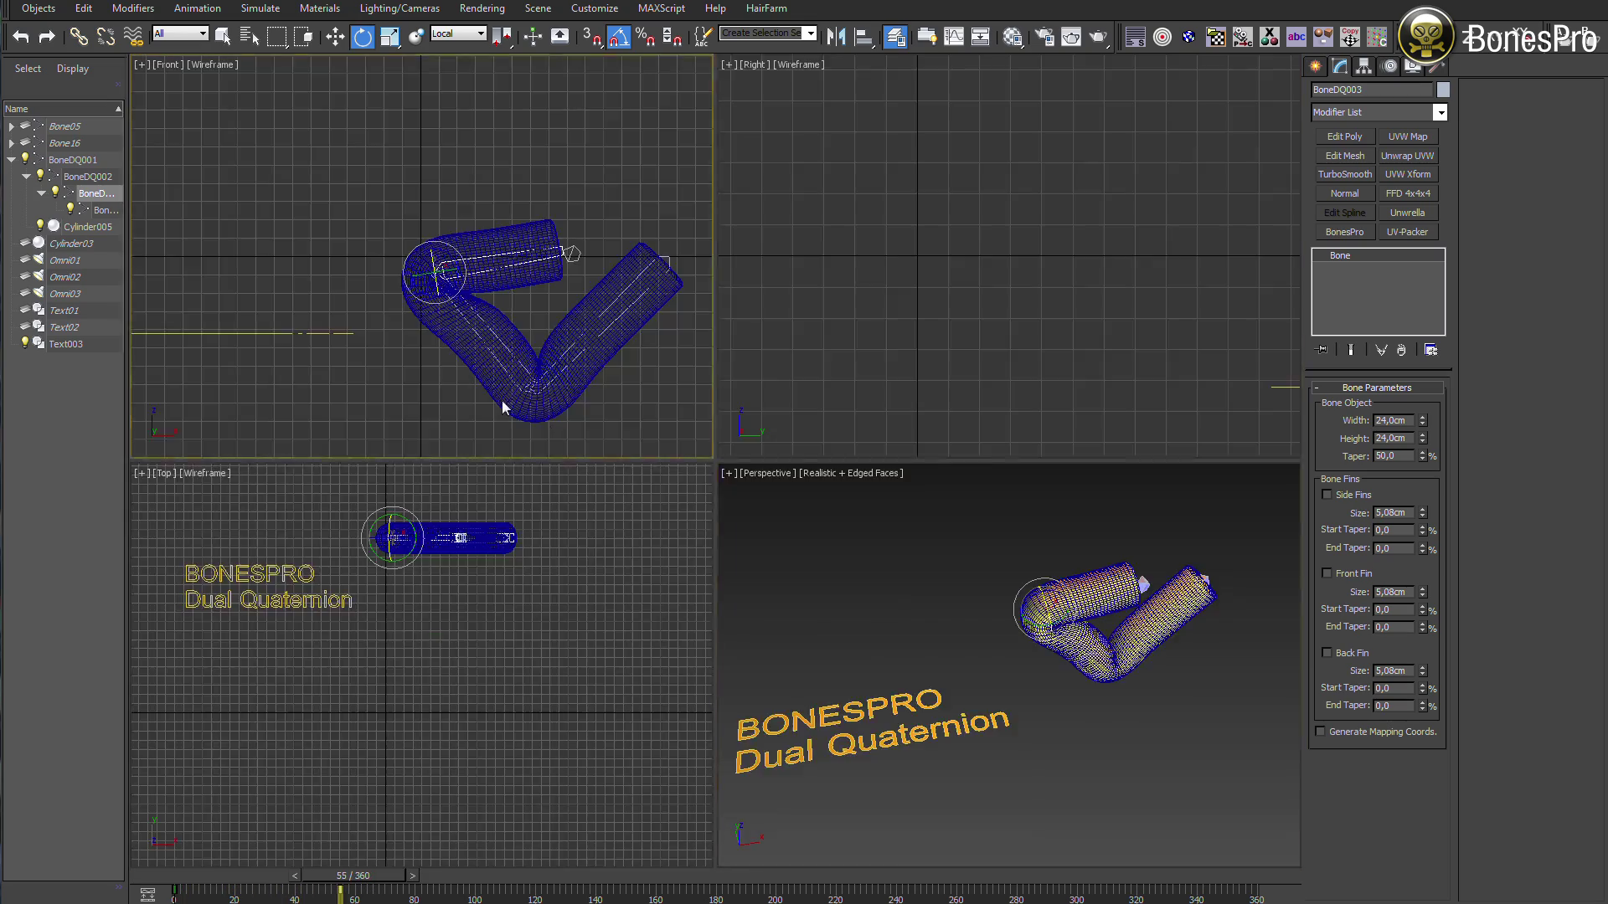
key("alt+w")
key("F3")
scroll(633, 388, "up", 5)
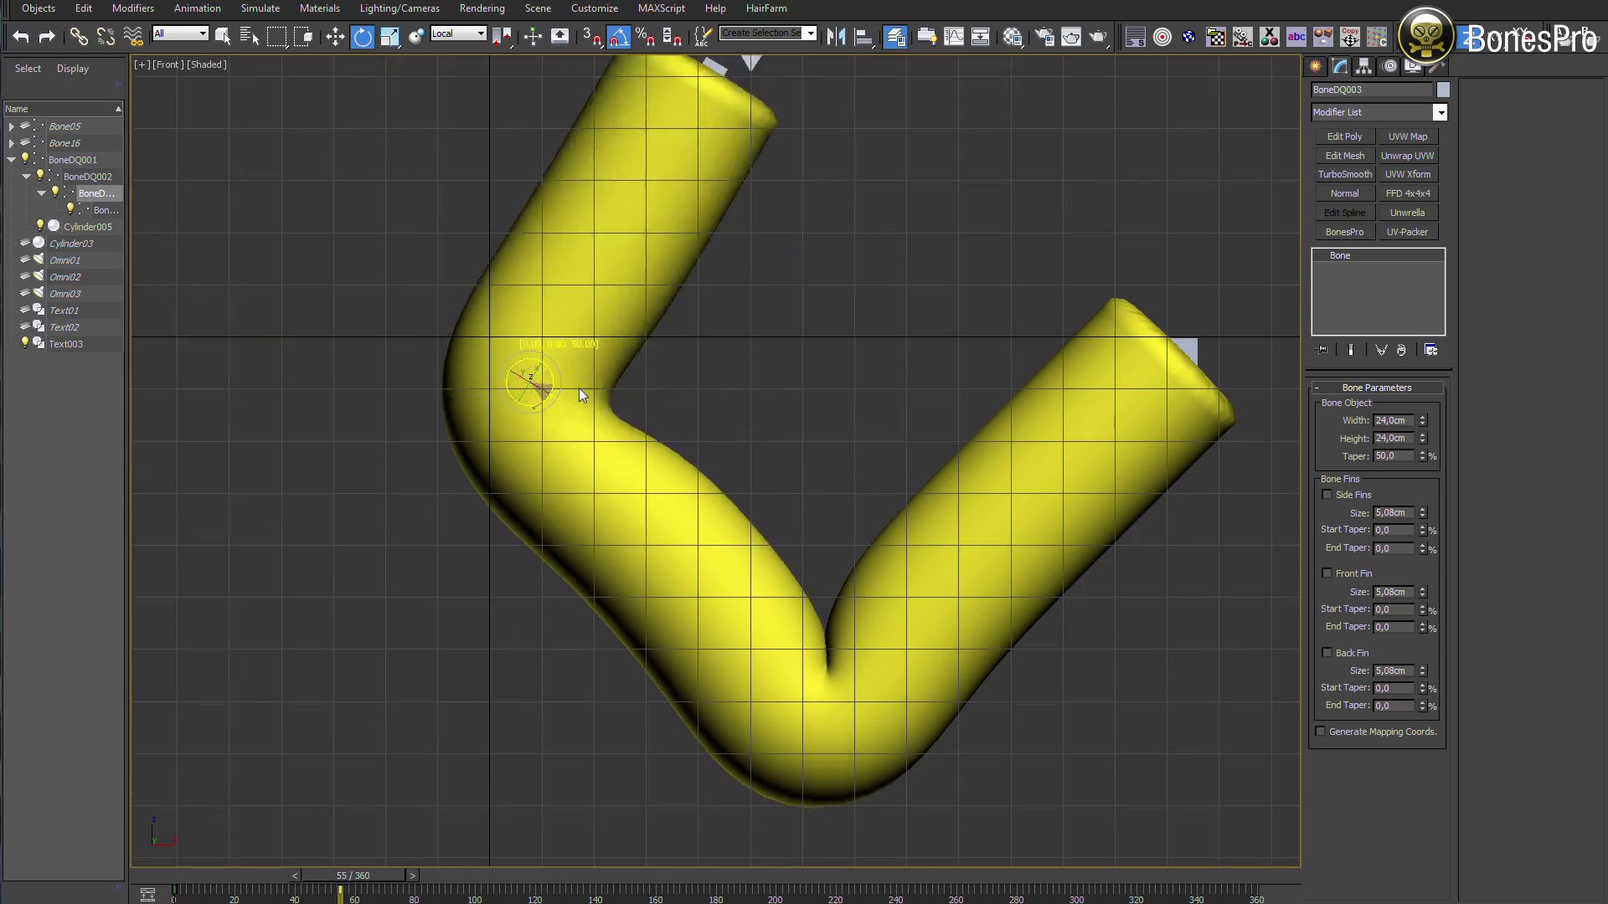
mouse_move(579, 389)
left_mouse_down()
mouse_move(529, 392)
mouse_move(590, 370)
mouse_move(516, 374)
mouse_move(579, 367)
mouse_move(509, 377)
mouse_move(609, 375)
mouse_move(549, 389)
left_mouse_up()
left_click(389, 37)
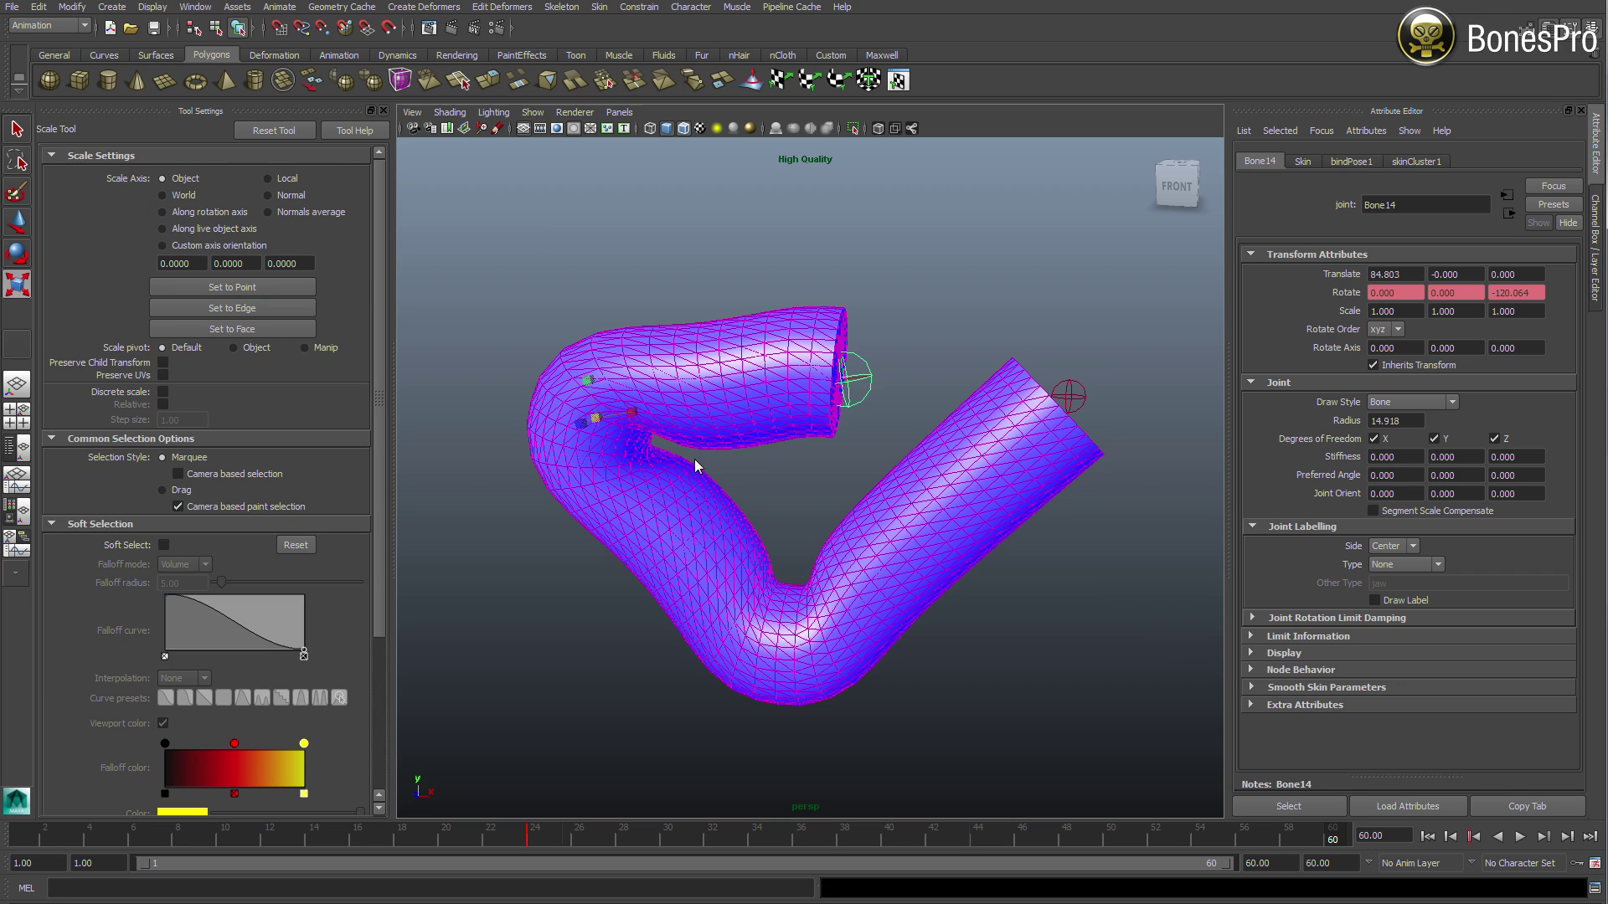
Step: Switch to Maya and scale joint Bone14 along one axis at the skinned cylinder's upper bend
middle_click_drag(695, 460, 713, 462, "alt")
left_click_drag(644, 419, 700, 432)
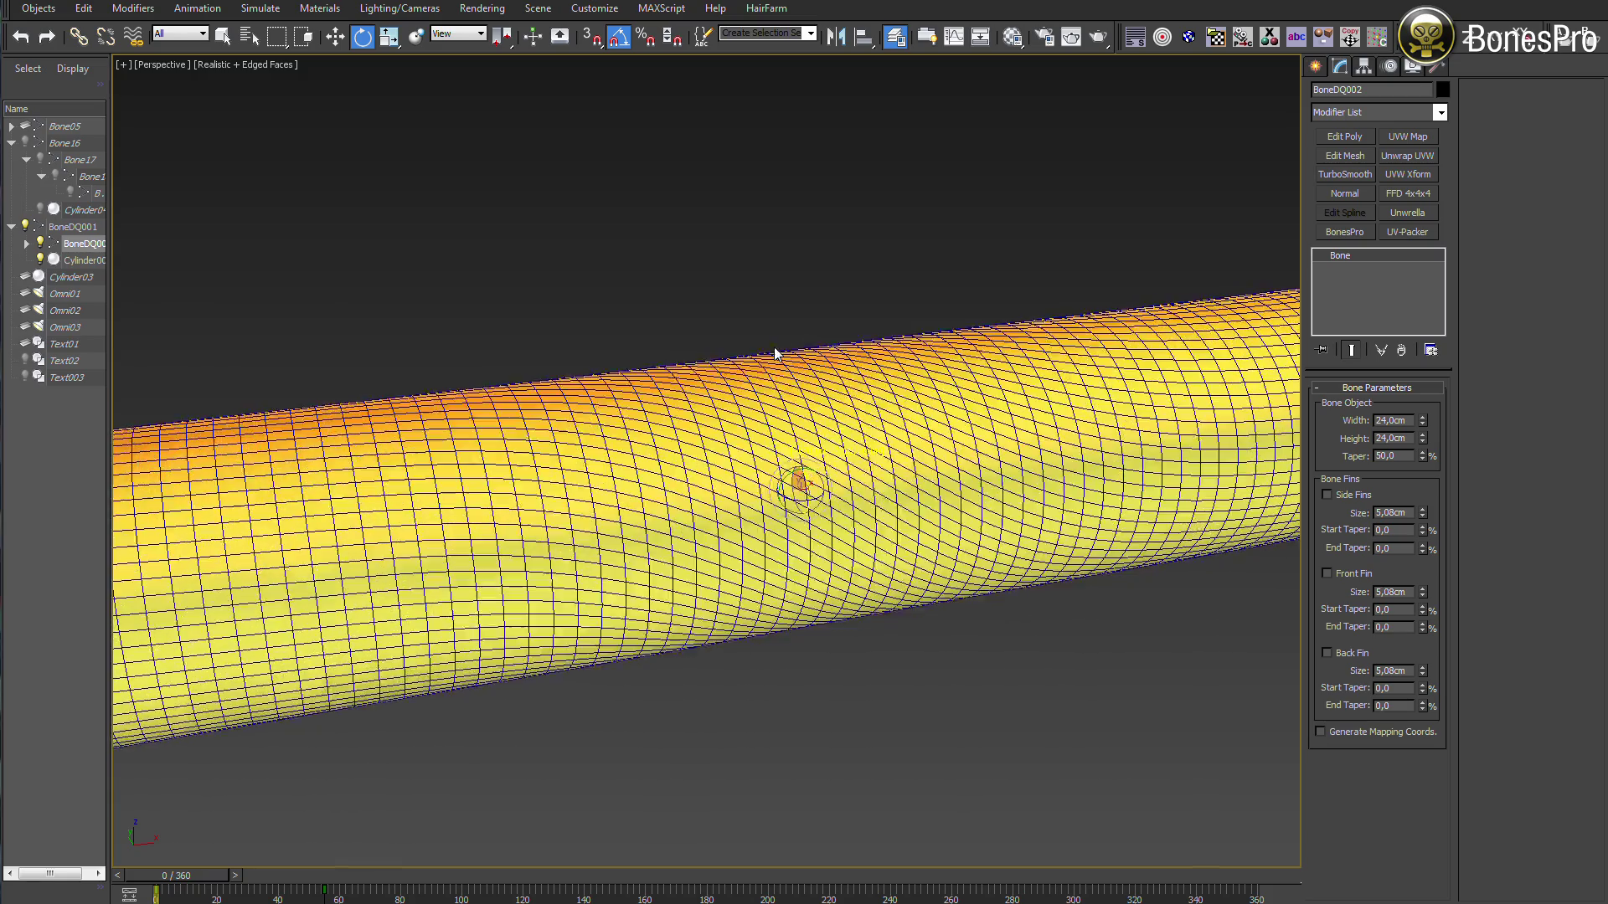
Step: Switch back to 3ds Max and rotate BoneDQ002 and BoneDQ003 to bend the straight cylinder into a U shape
scroll(774, 459, "down", 5)
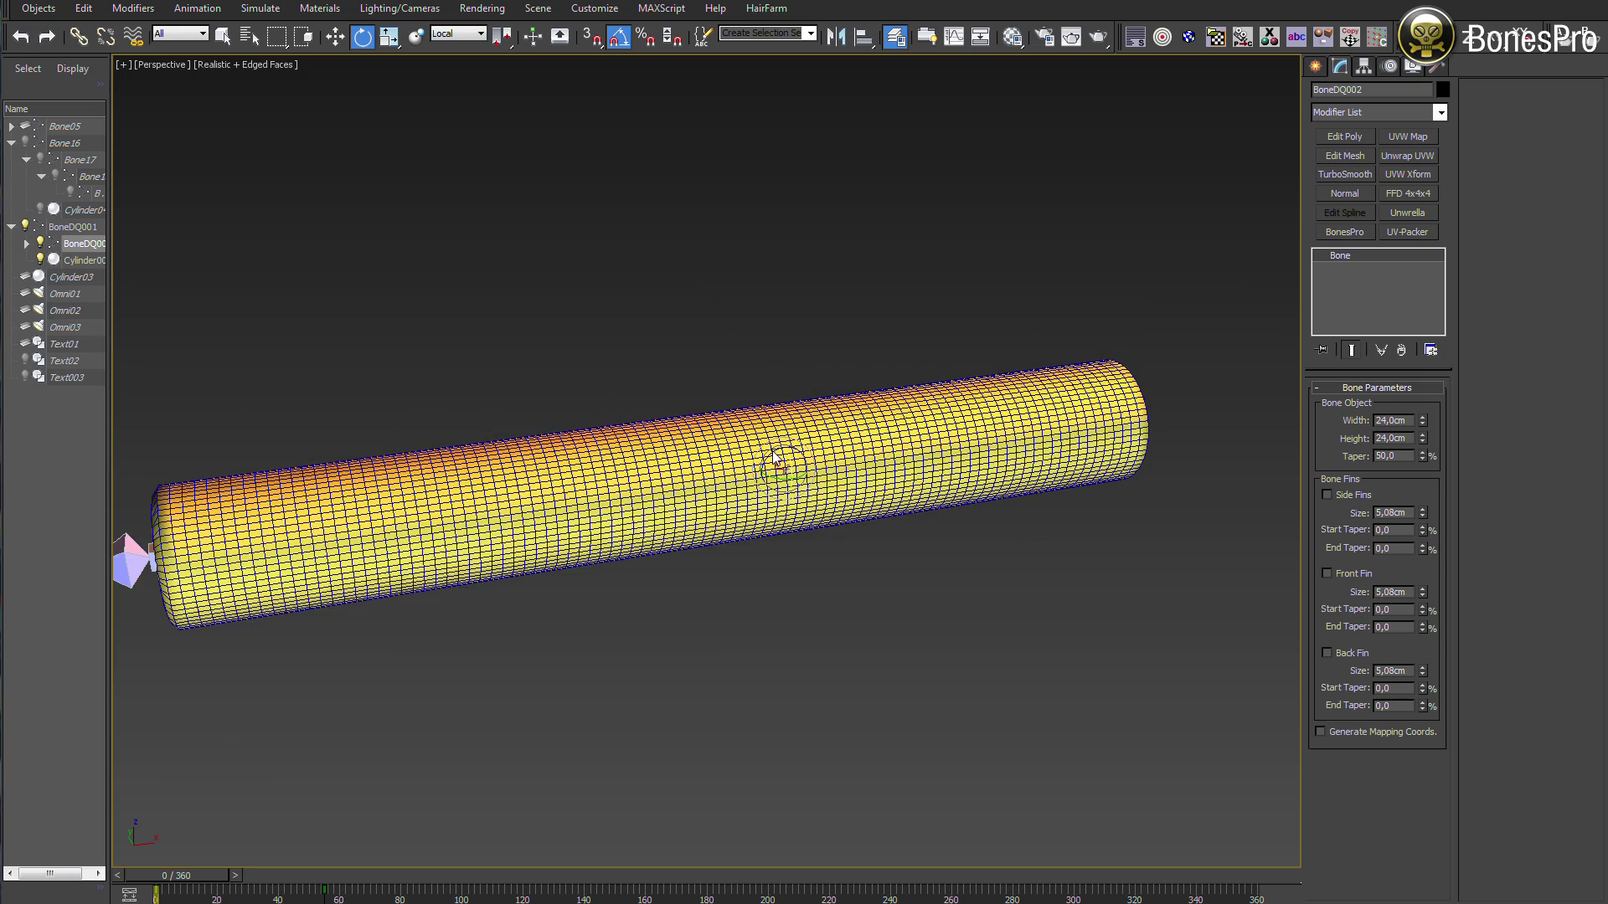
left_click_drag(771, 457, 1046, 420)
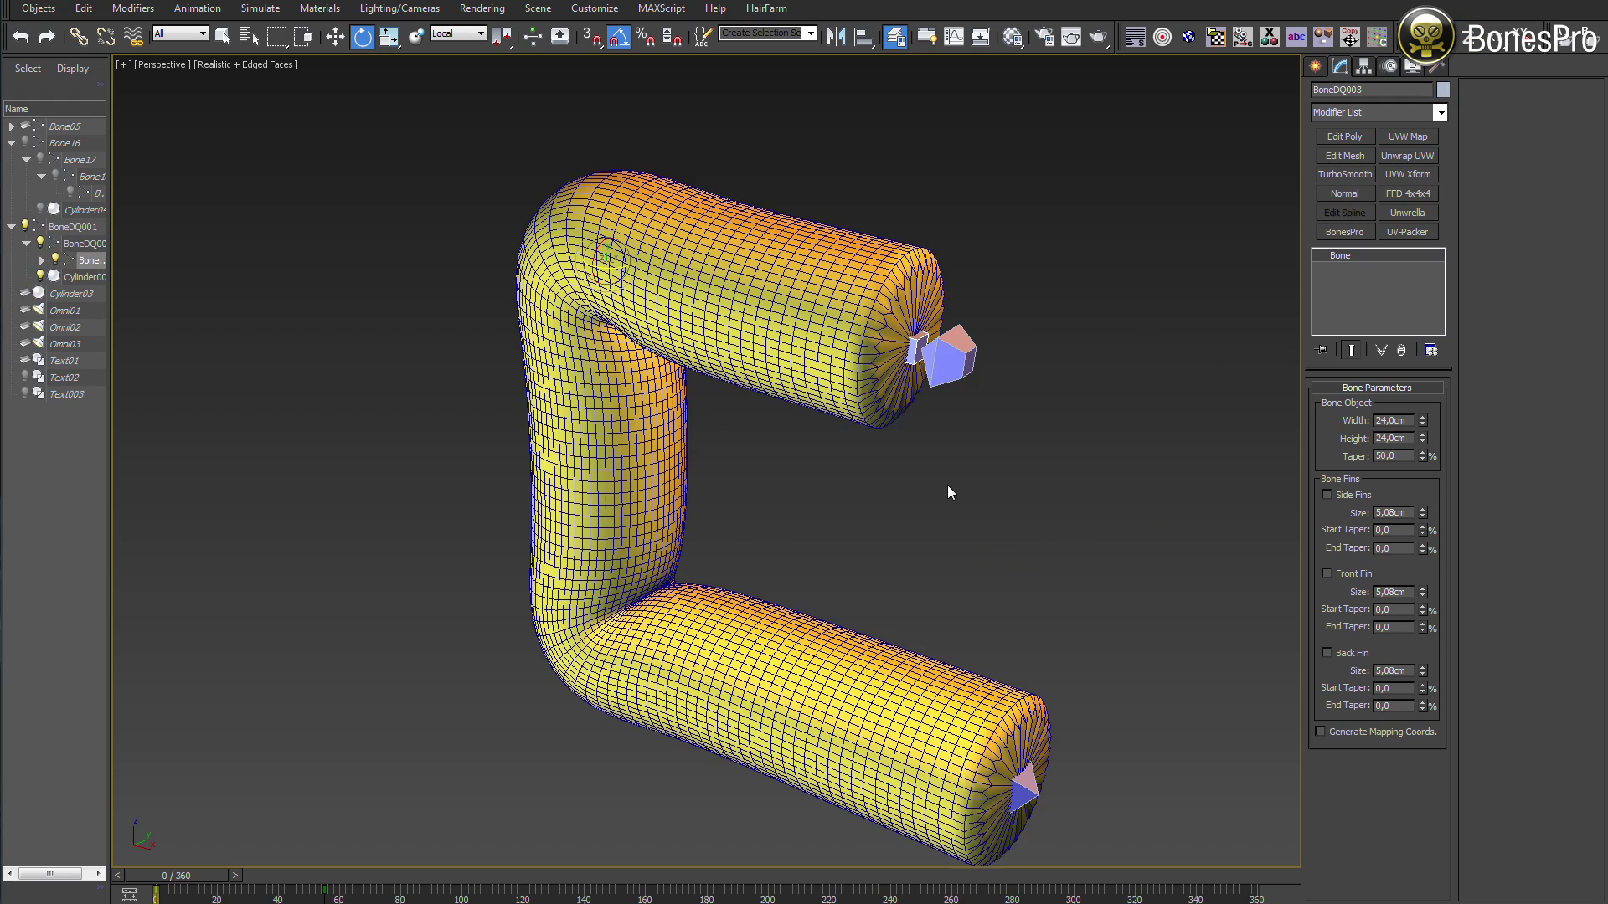
middle_click_drag(909, 491, 933, 475)
Step: Rotate BoneDQ003 to swing the upper section around, undo the last rotation, and fold that section down against the middle one
left_click_drag(630, 260, 755, 255)
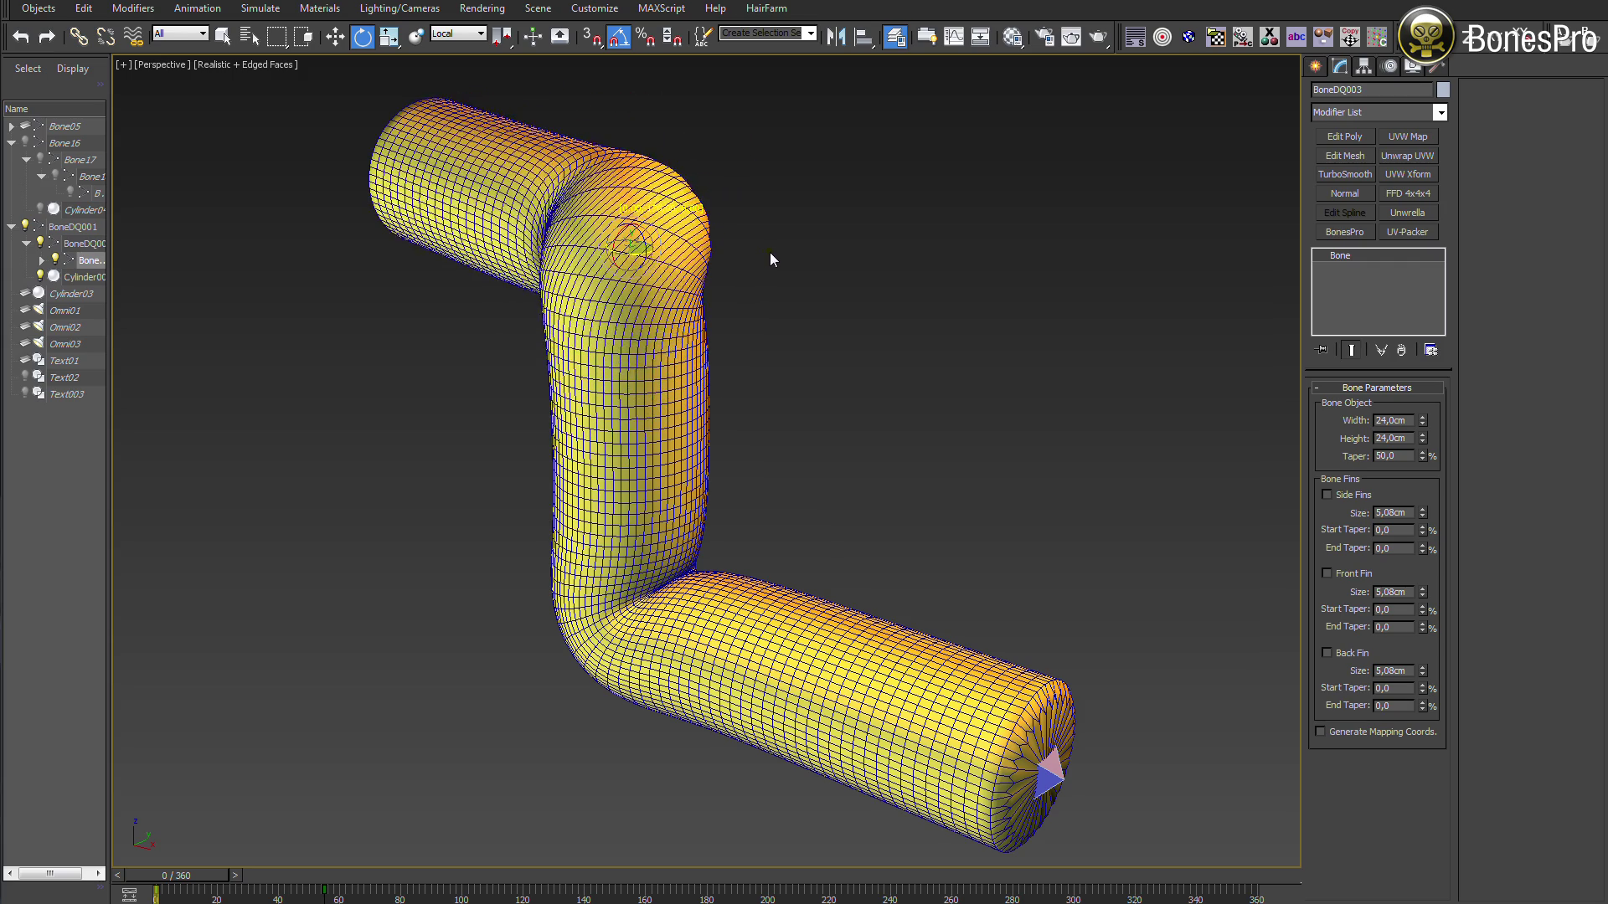
mouse_move(771, 253)
left_mouse_down()
mouse_move(729, 265)
mouse_move(777, 250)
left_mouse_up()
key("ctrl+z")
left_click_drag(648, 238, 645, 335)
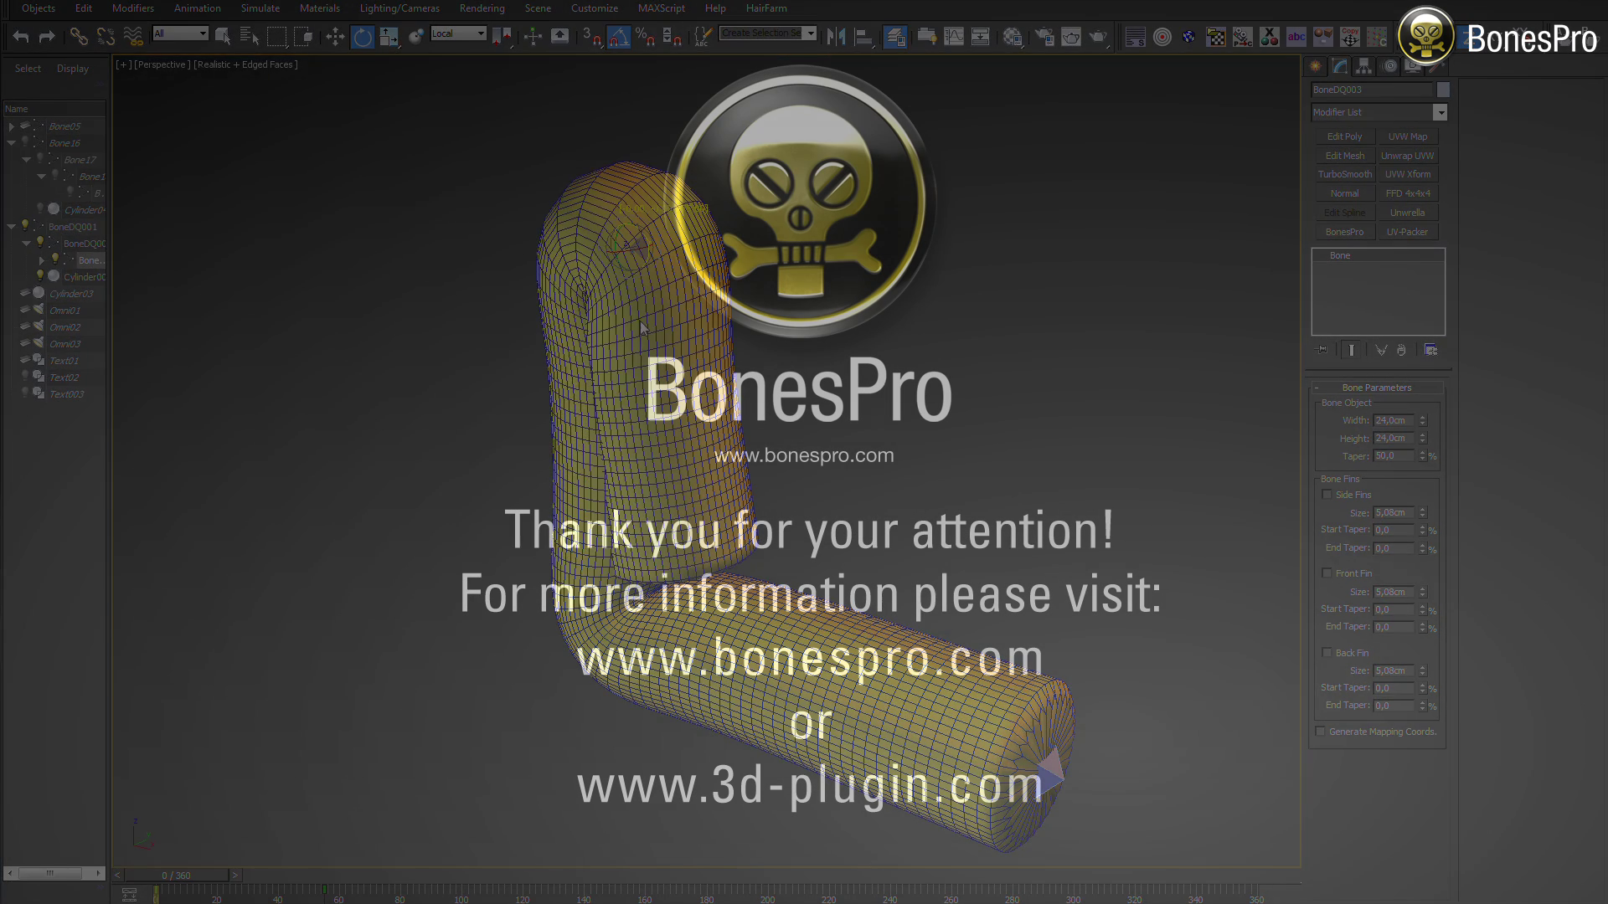